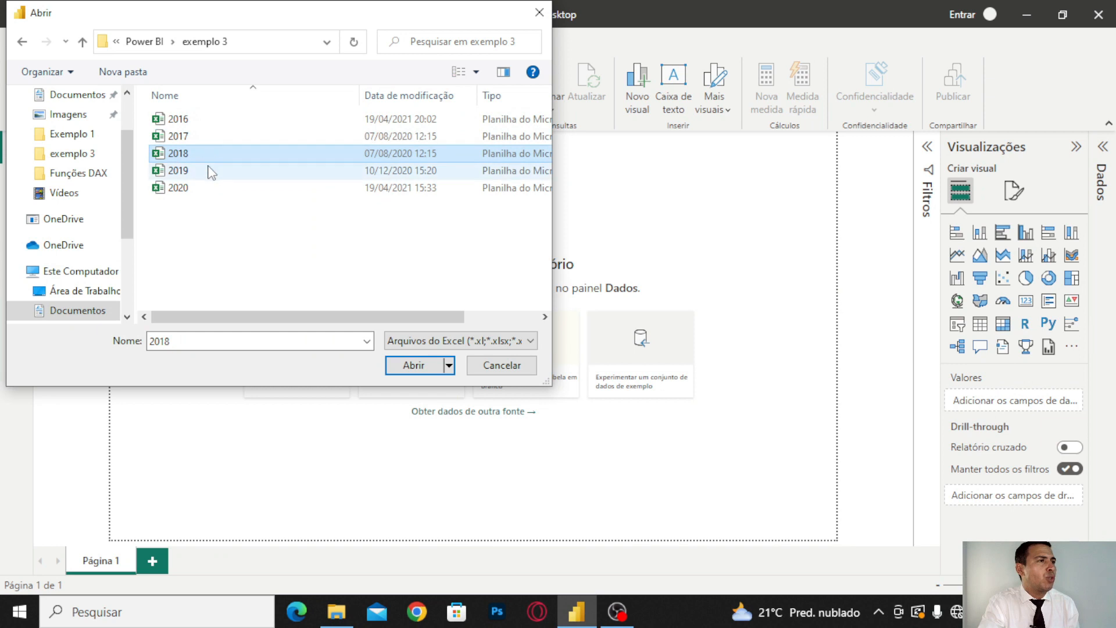
Import the Vendas sheet from the 2016 workbook in the exemplo 3 folder and open it for data transformation.
click(201, 188)
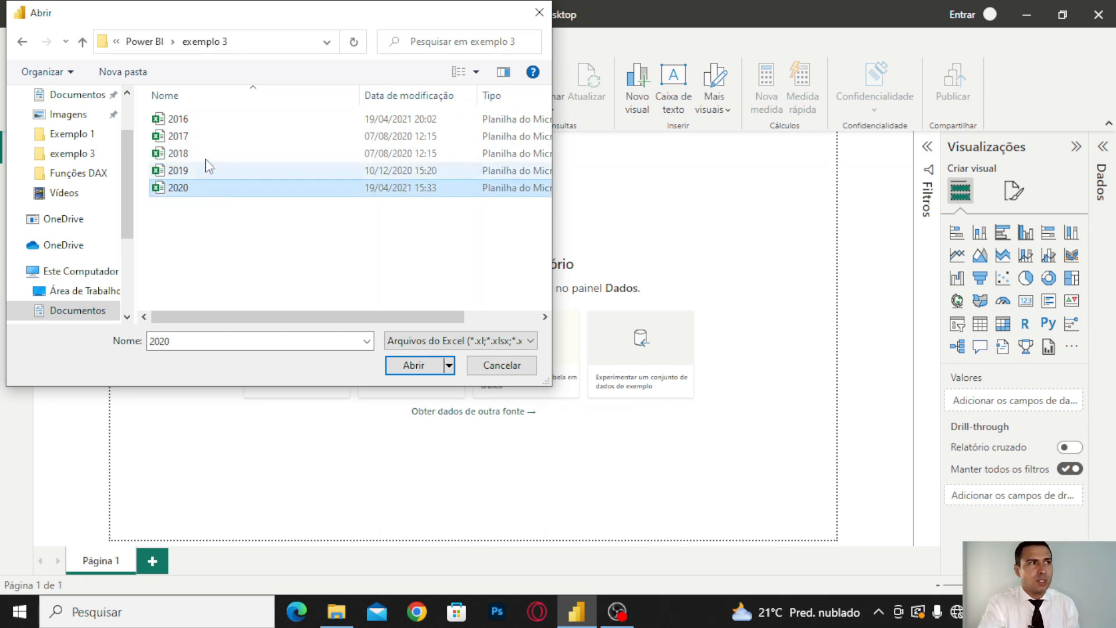
click(206, 121)
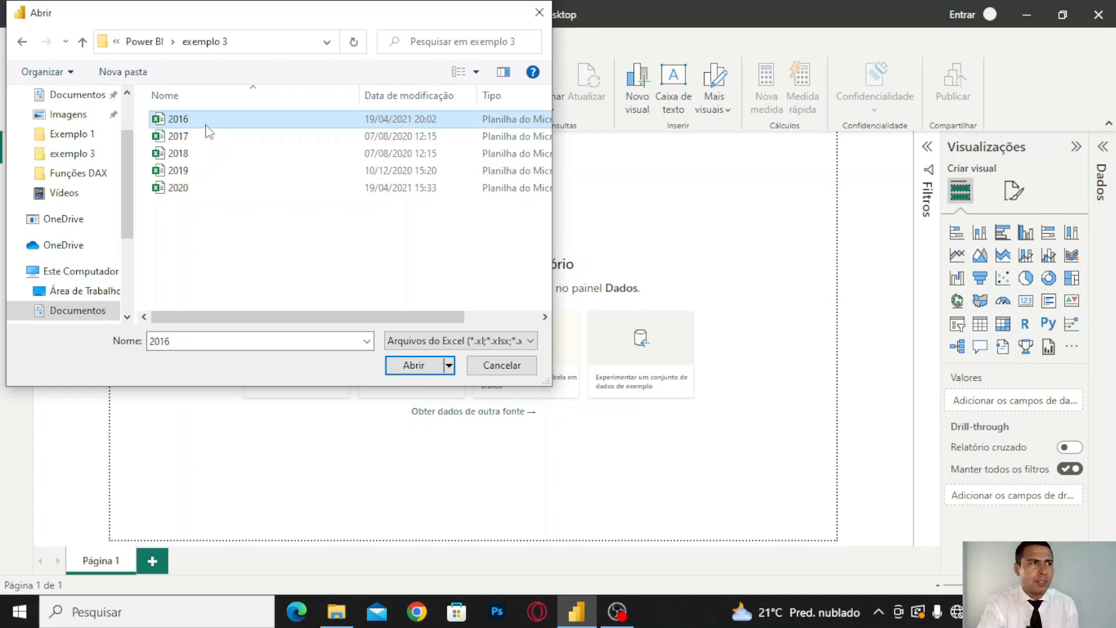
click(407, 365)
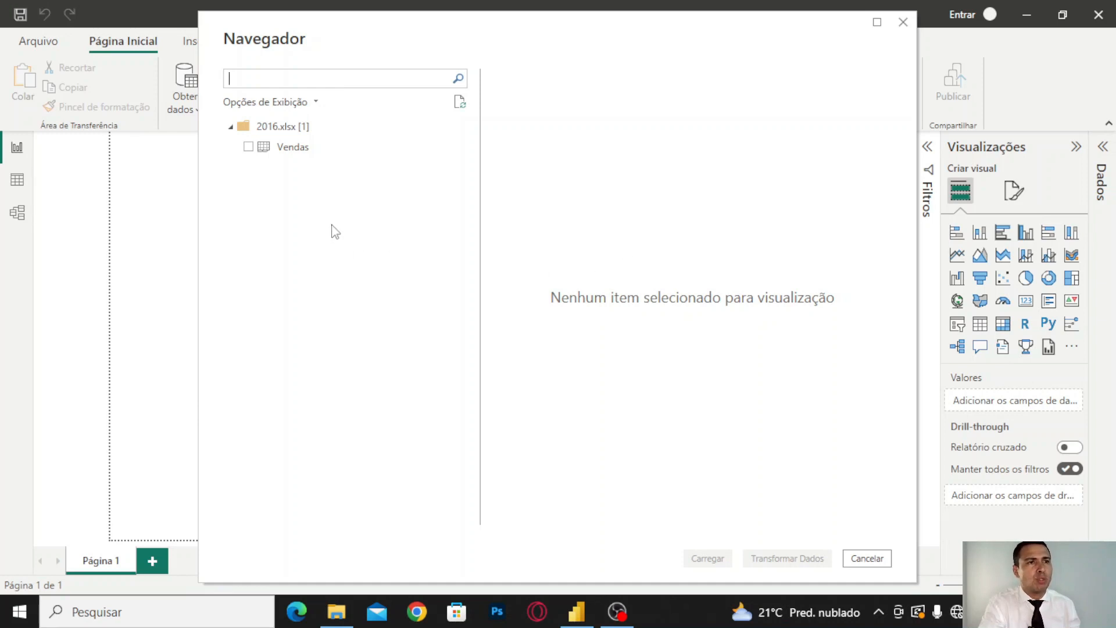
click(248, 147)
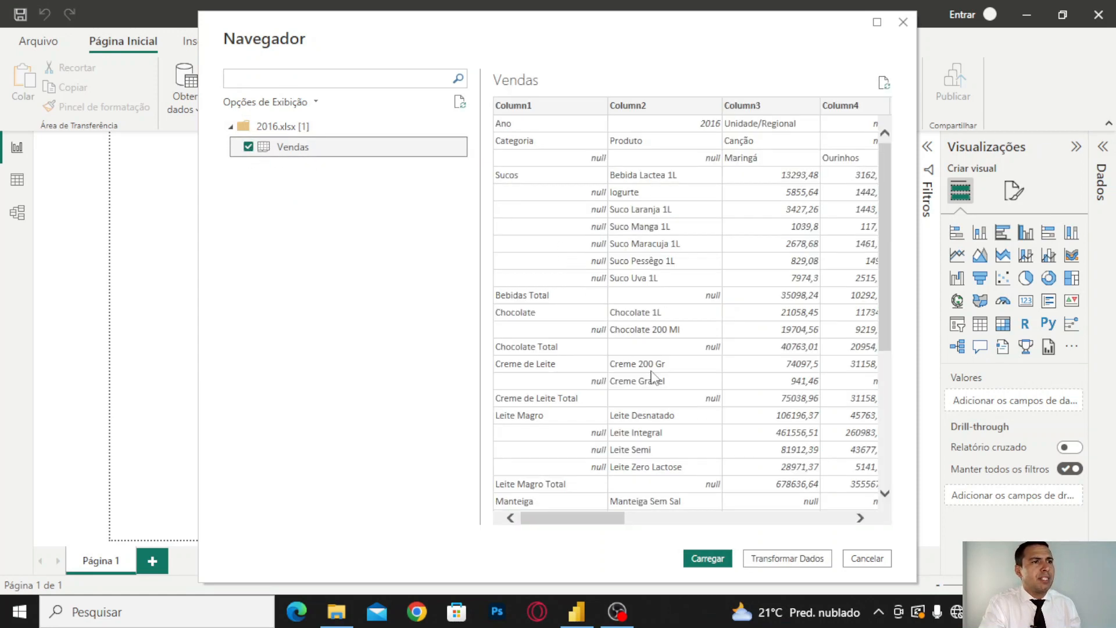
click(795, 559)
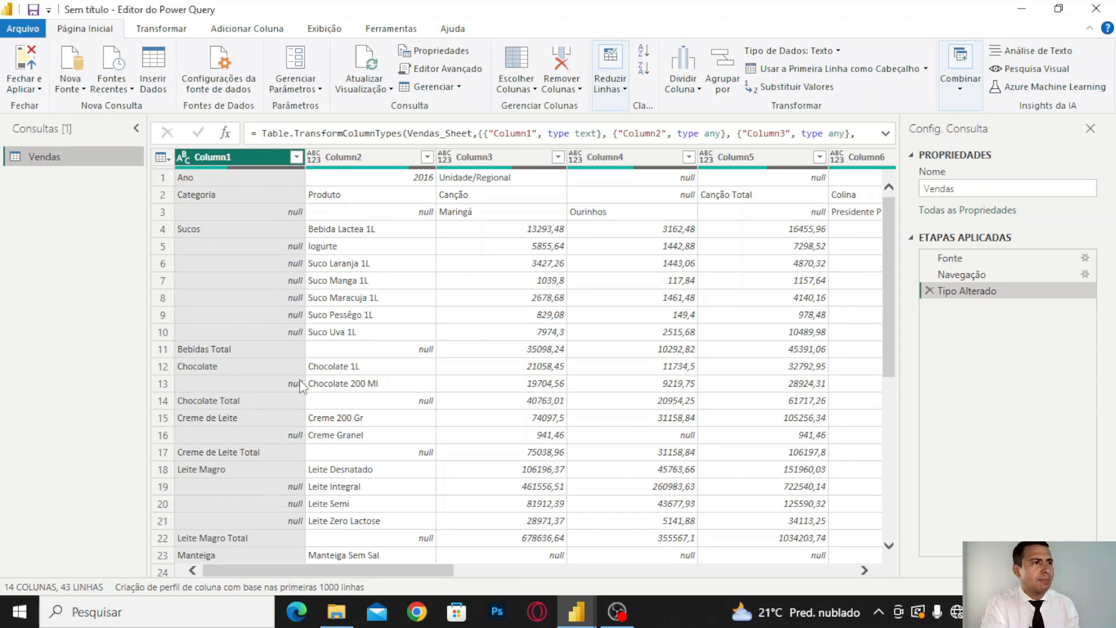
Fill the null cells of Column1 downward with the category value above them.
click(234, 265)
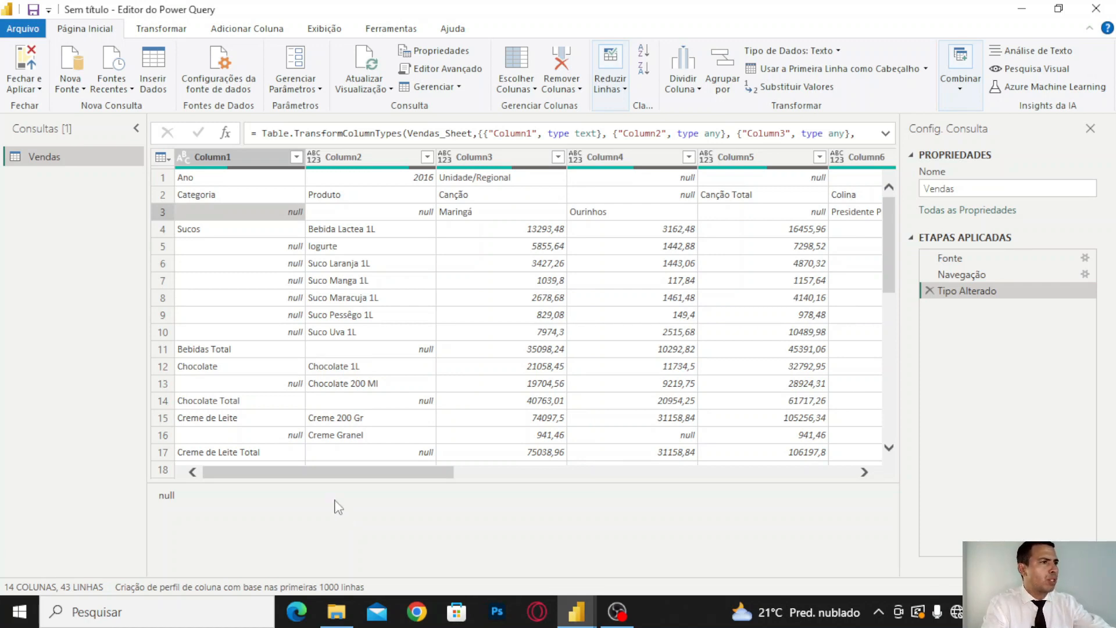
click(253, 151)
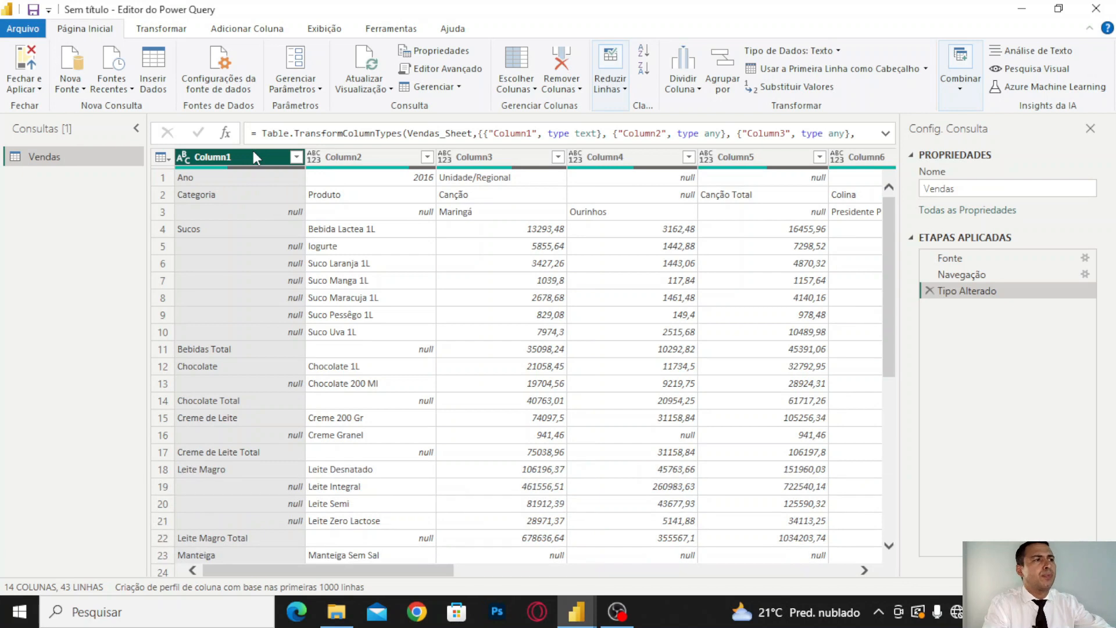
click(177, 31)
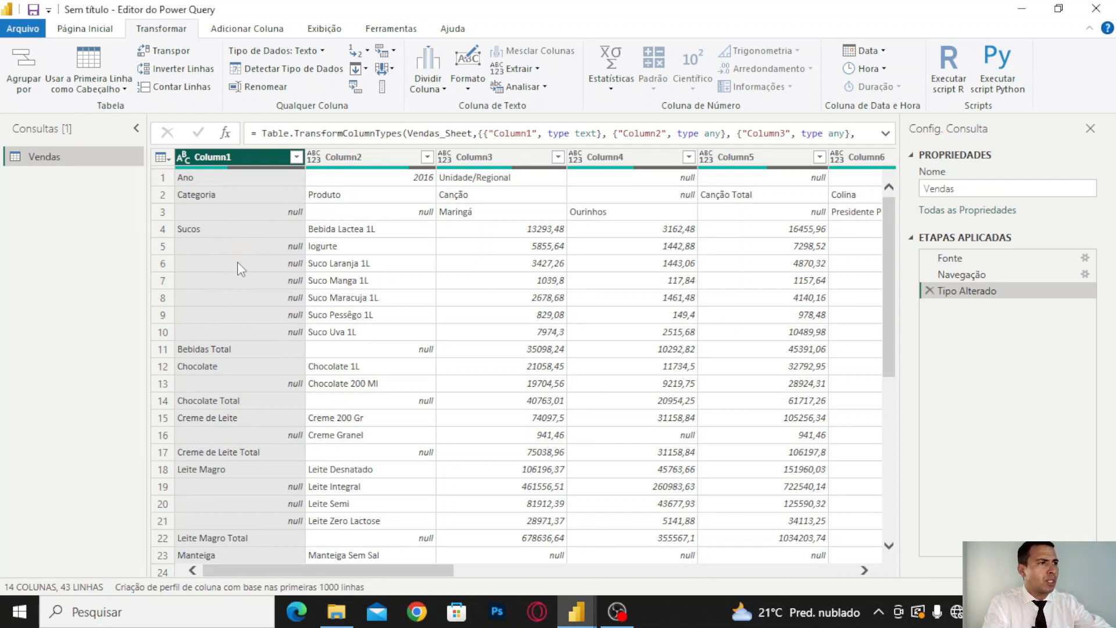
click(364, 71)
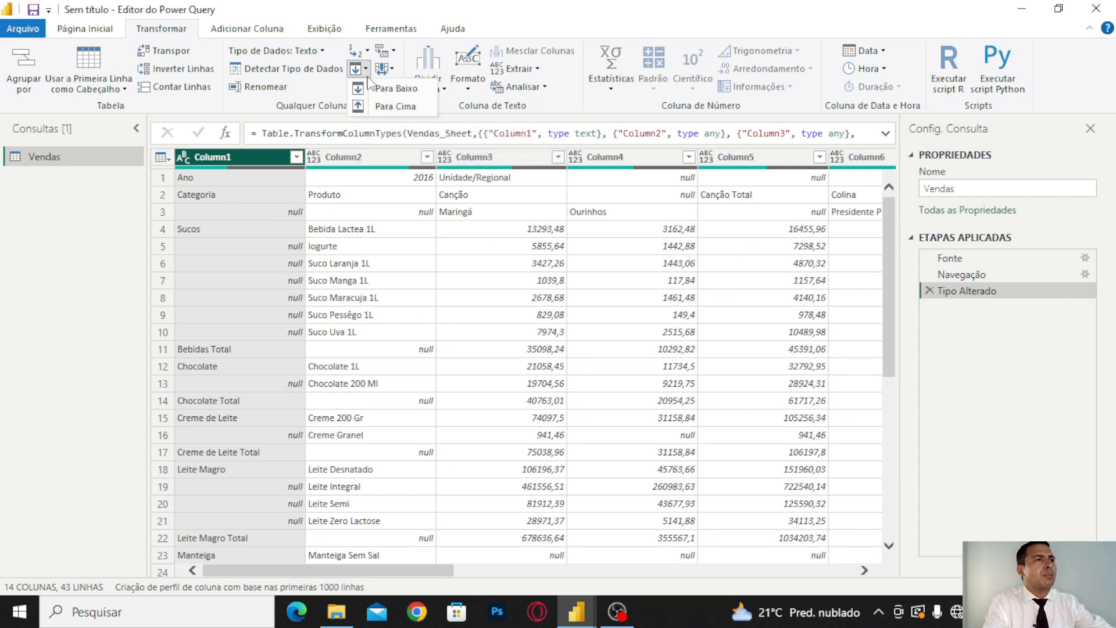
click(394, 91)
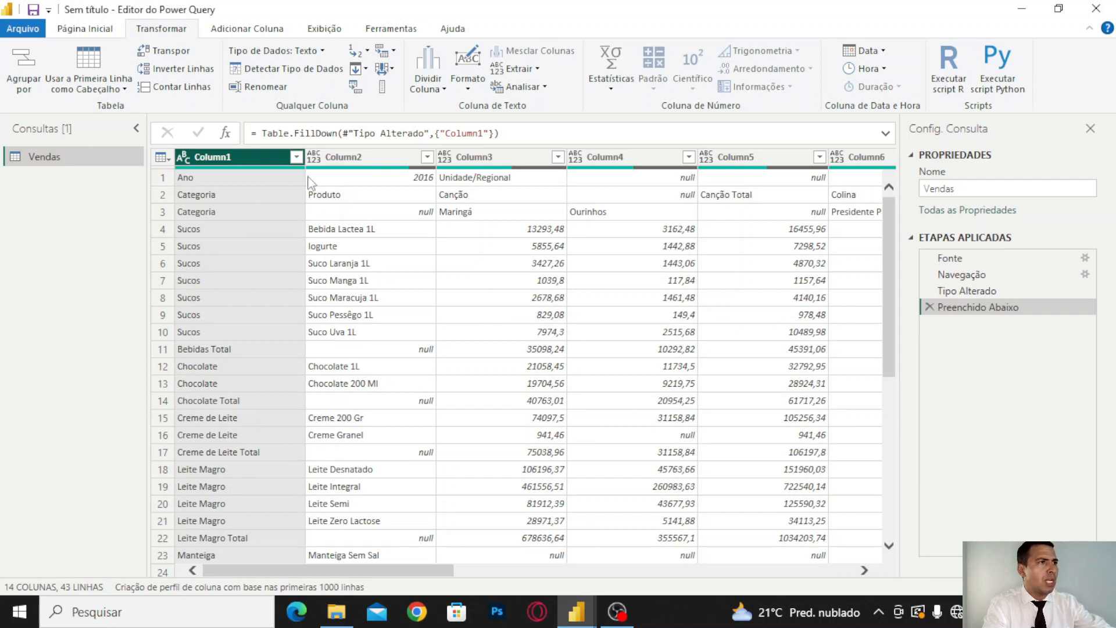
Merge Column1 and Column2 using the custom separator "-" and name the new column "Catagoria-produto".
click(401, 333)
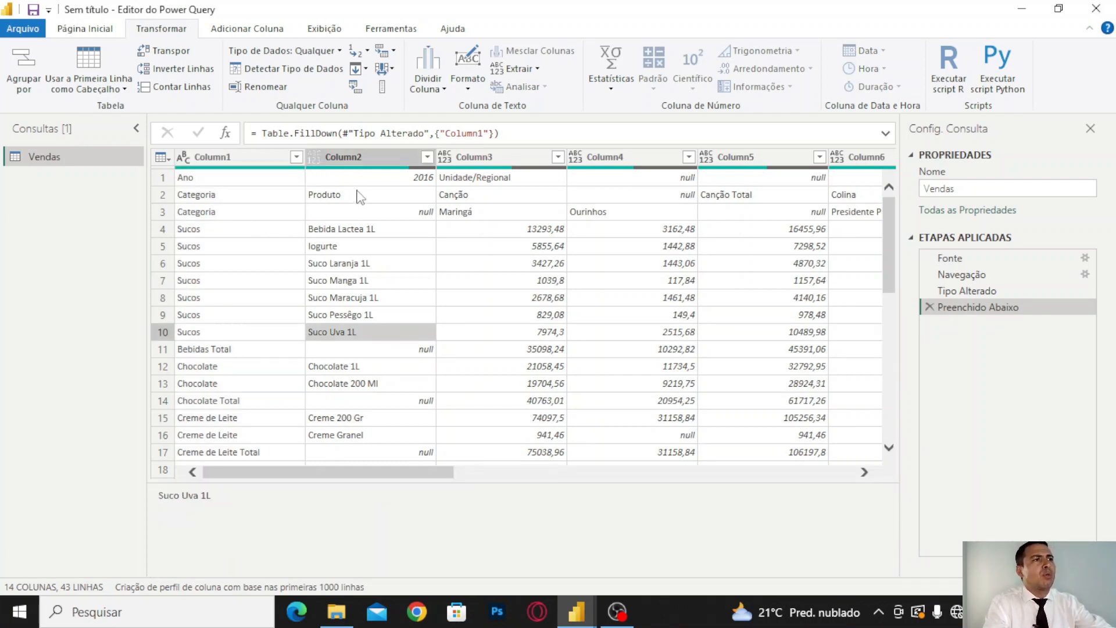
click(249, 158)
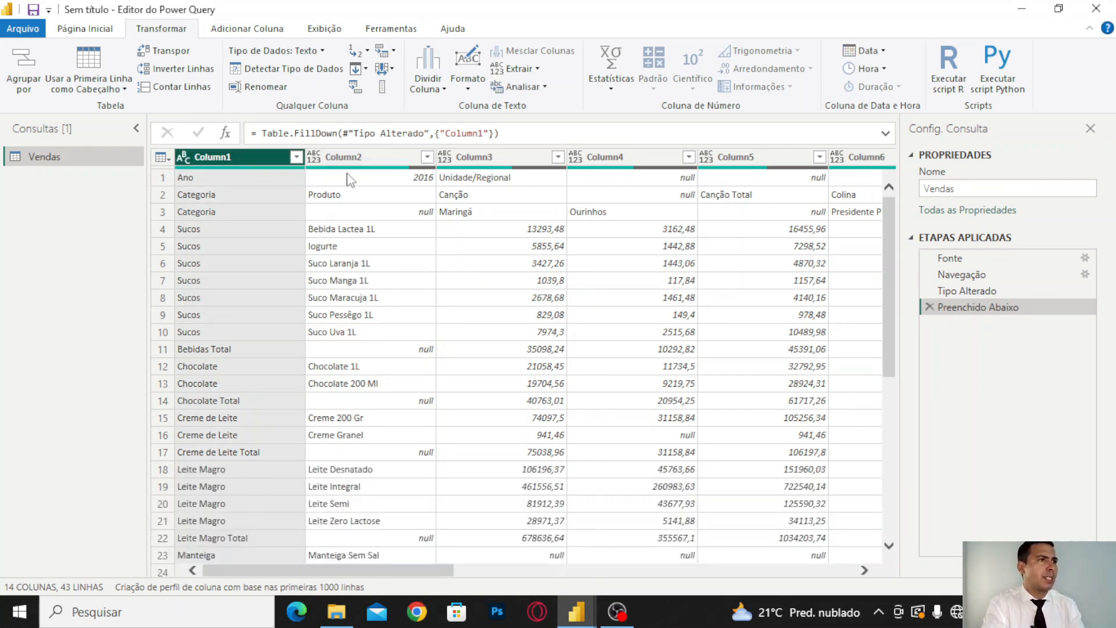
ctrl+click(365, 163)
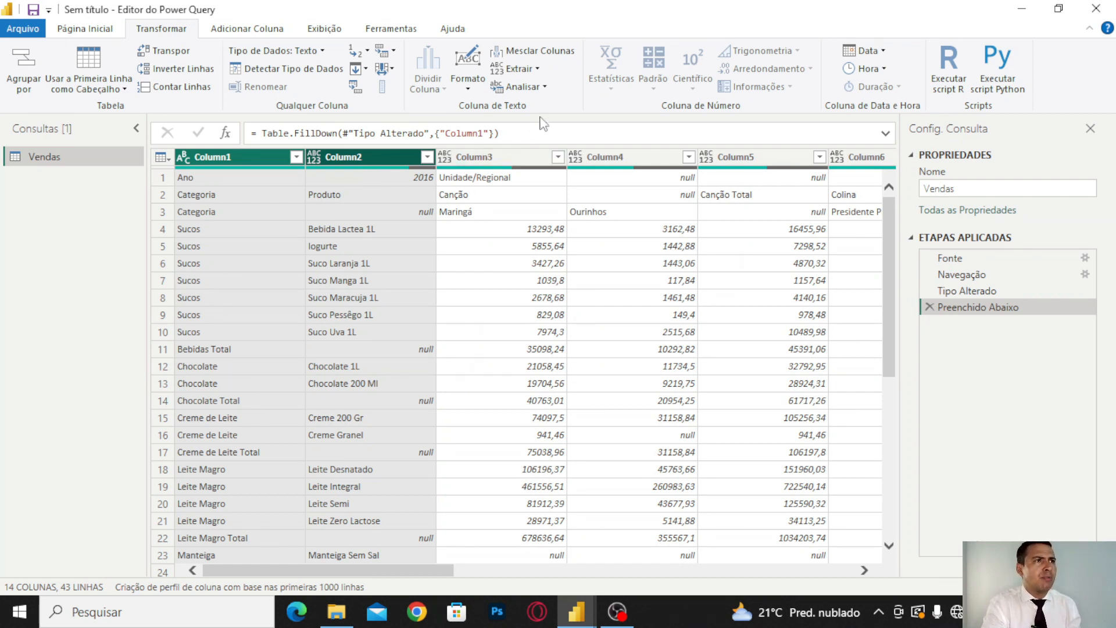
click(537, 56)
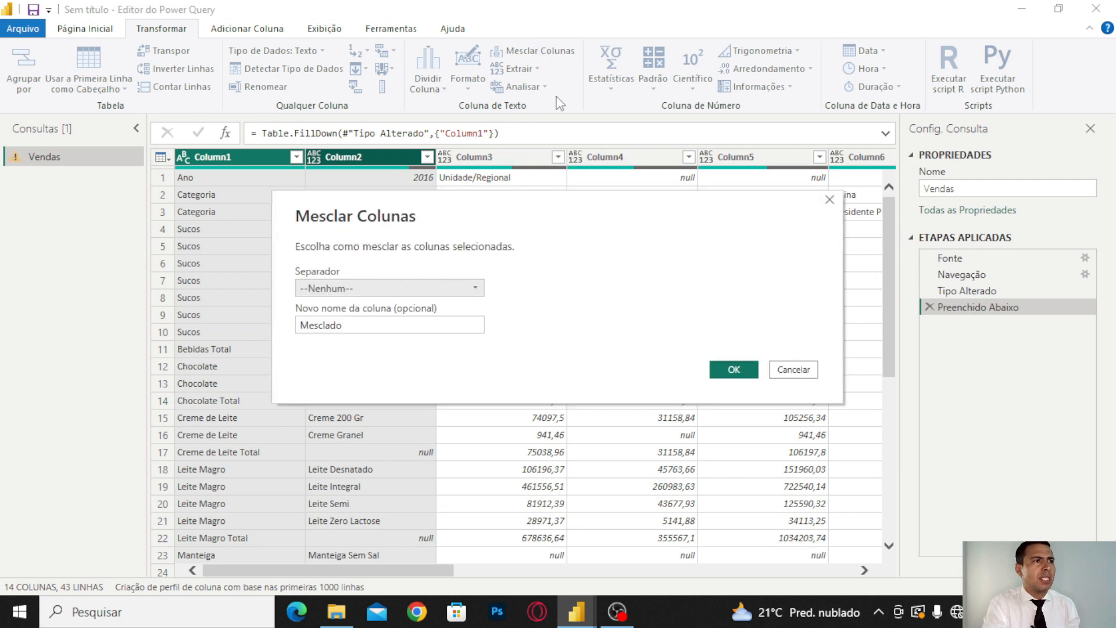
click(433, 289)
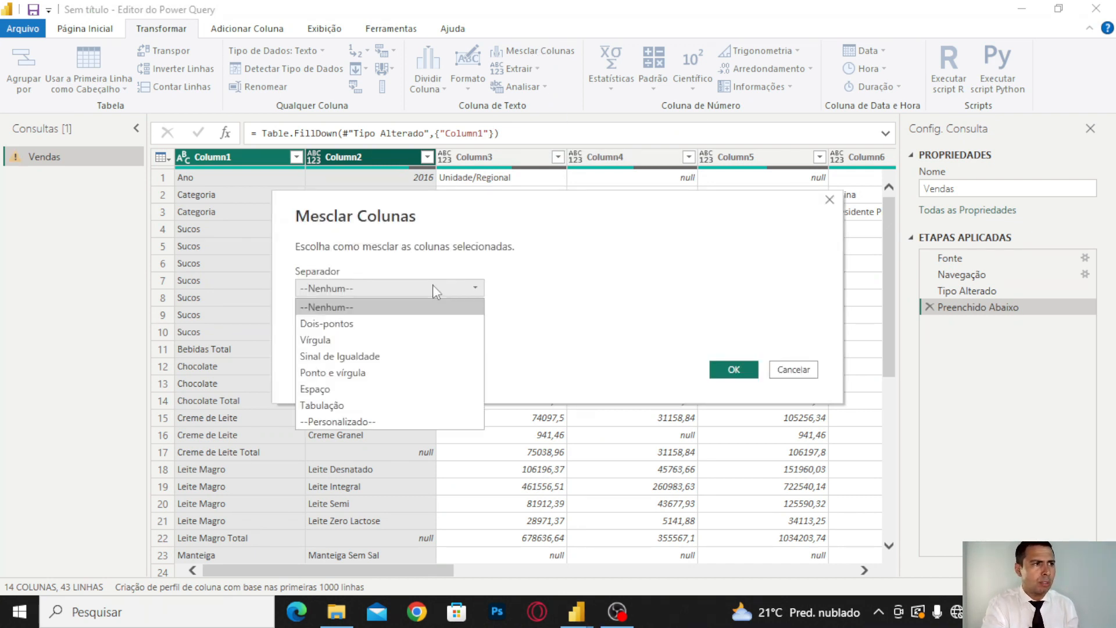
click(368, 422)
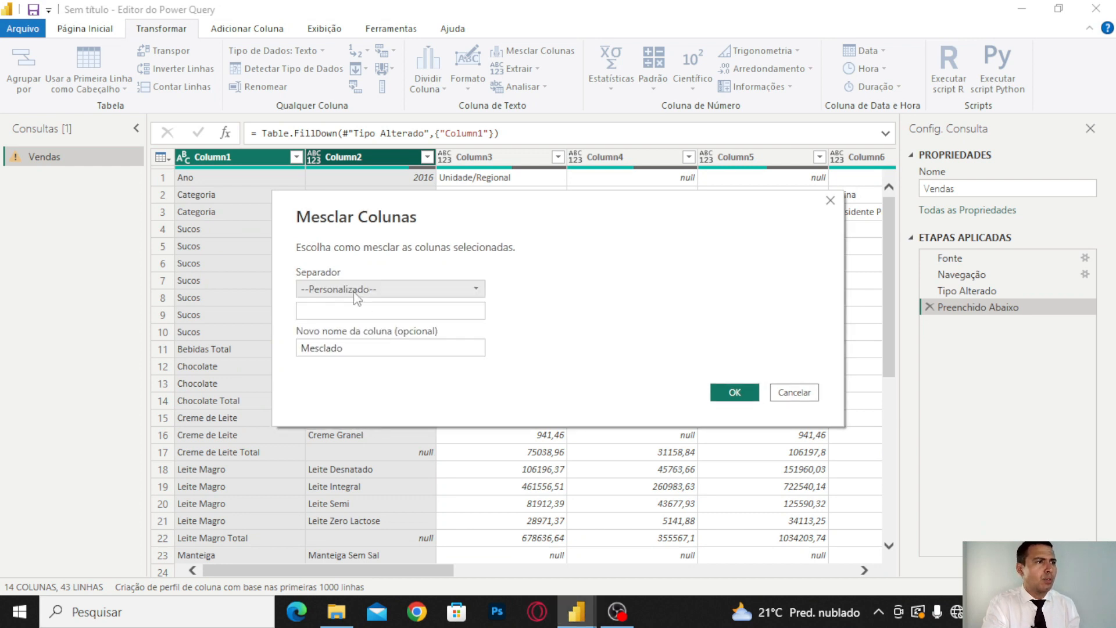
click(340, 312)
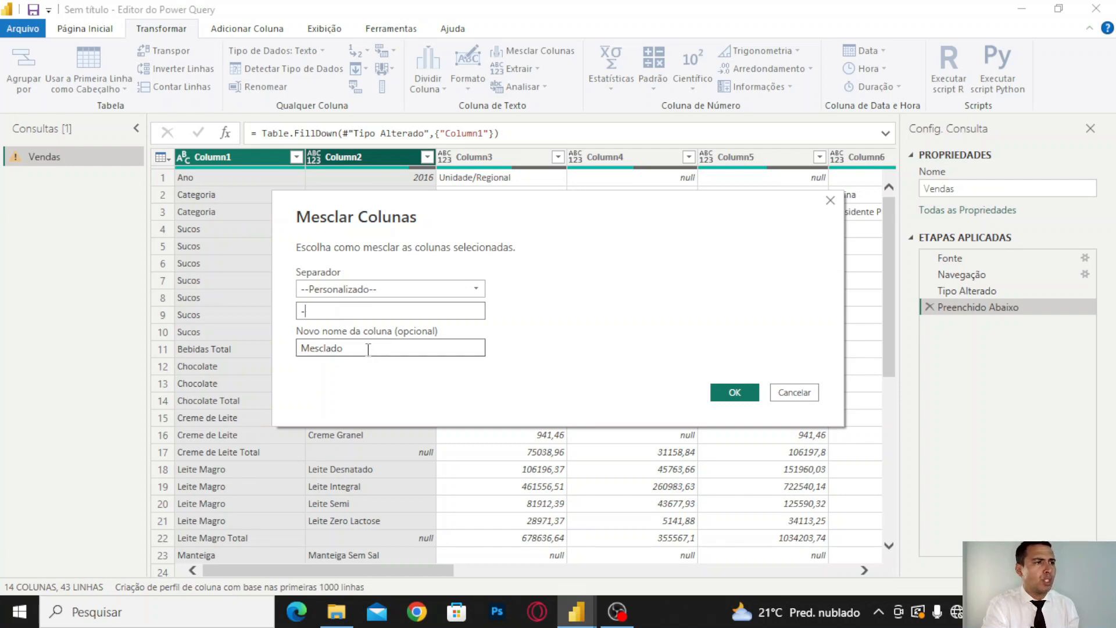
drag(344, 349, 282, 358)
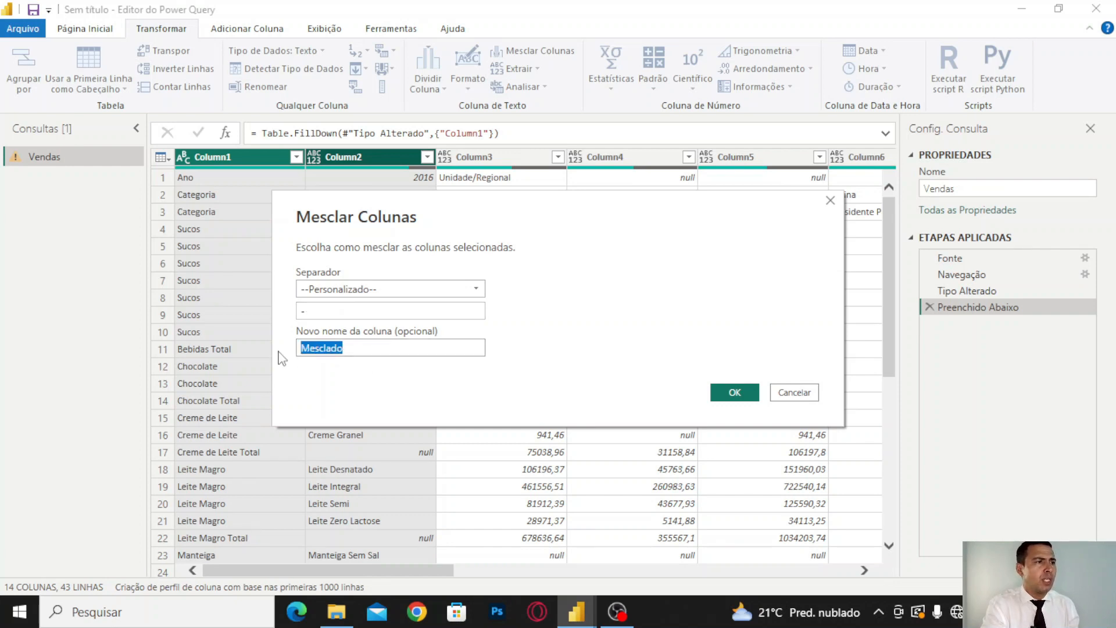
text(C)
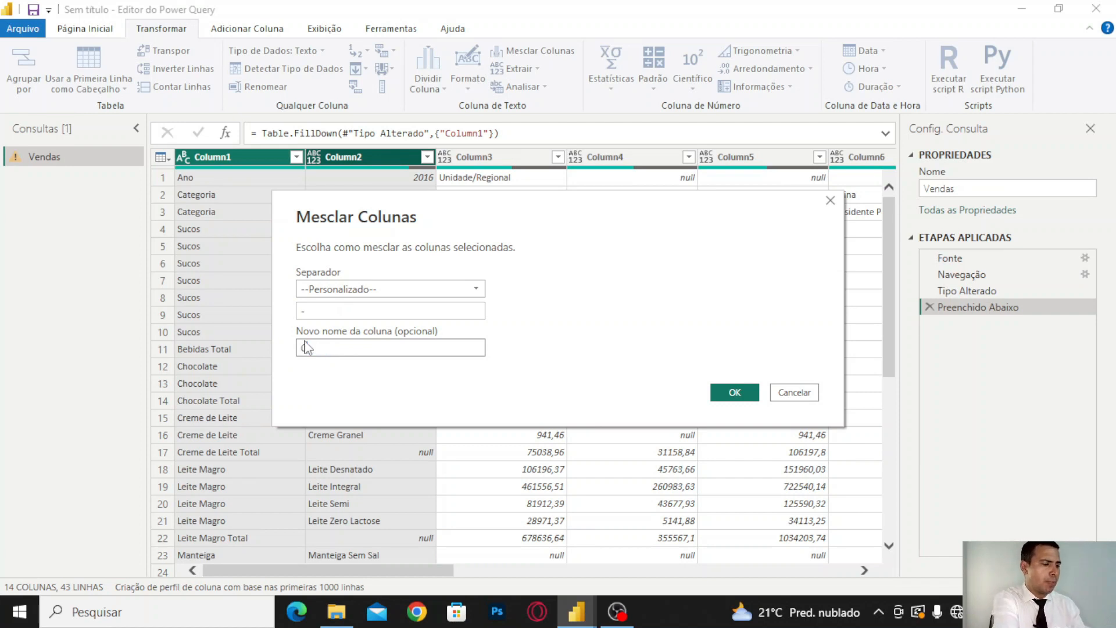
text(tagoria-produto)
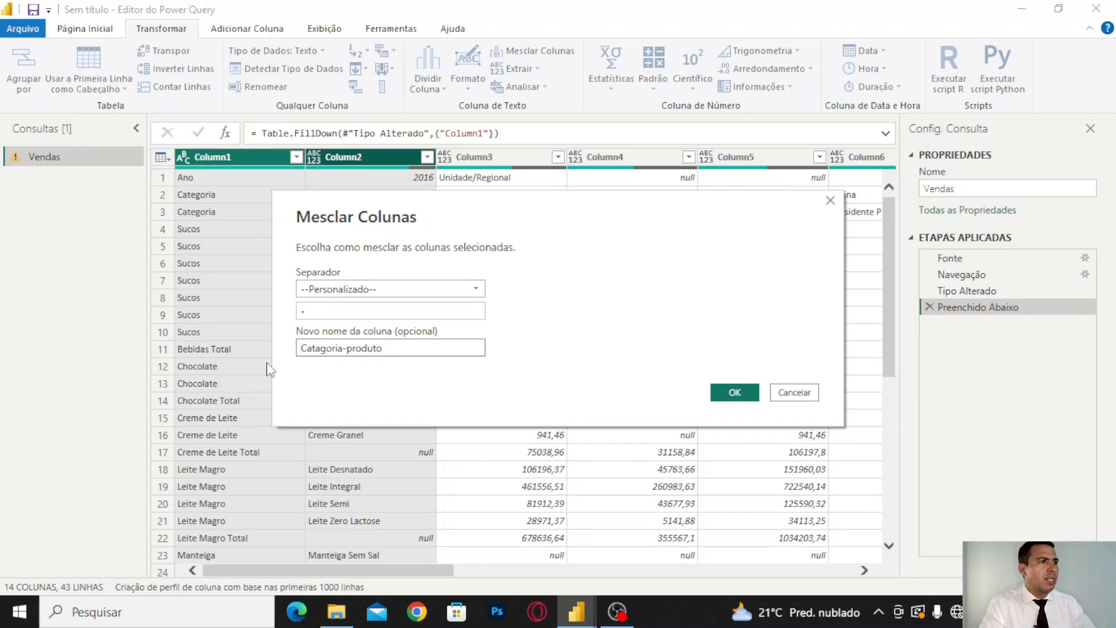
click(731, 392)
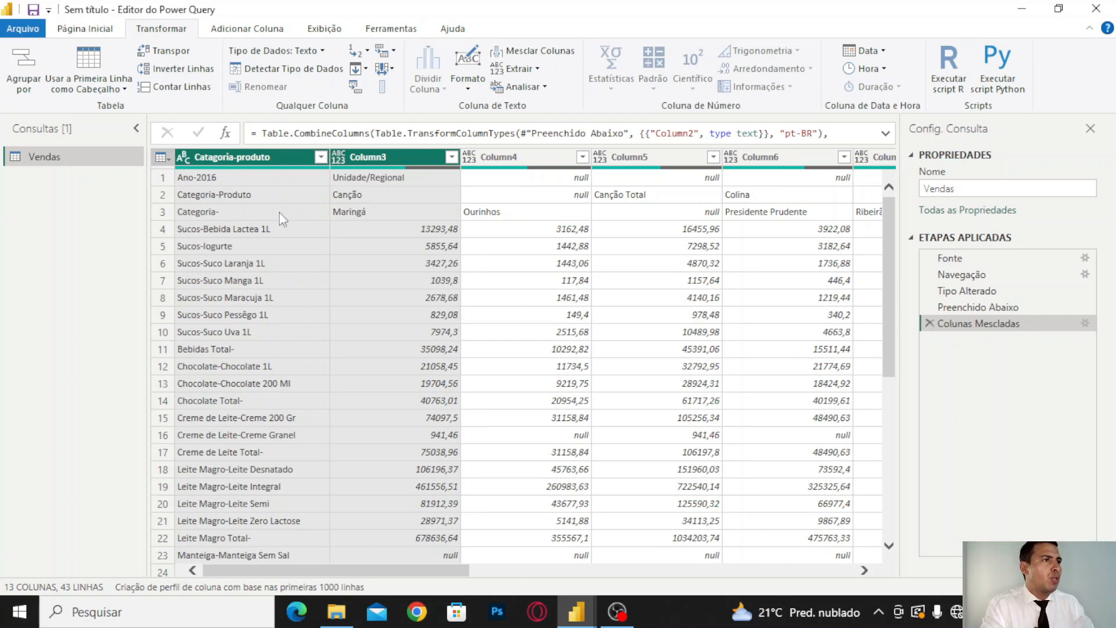
Examine the first row's values across the merged column and Column3 to Column6.
click(362, 314)
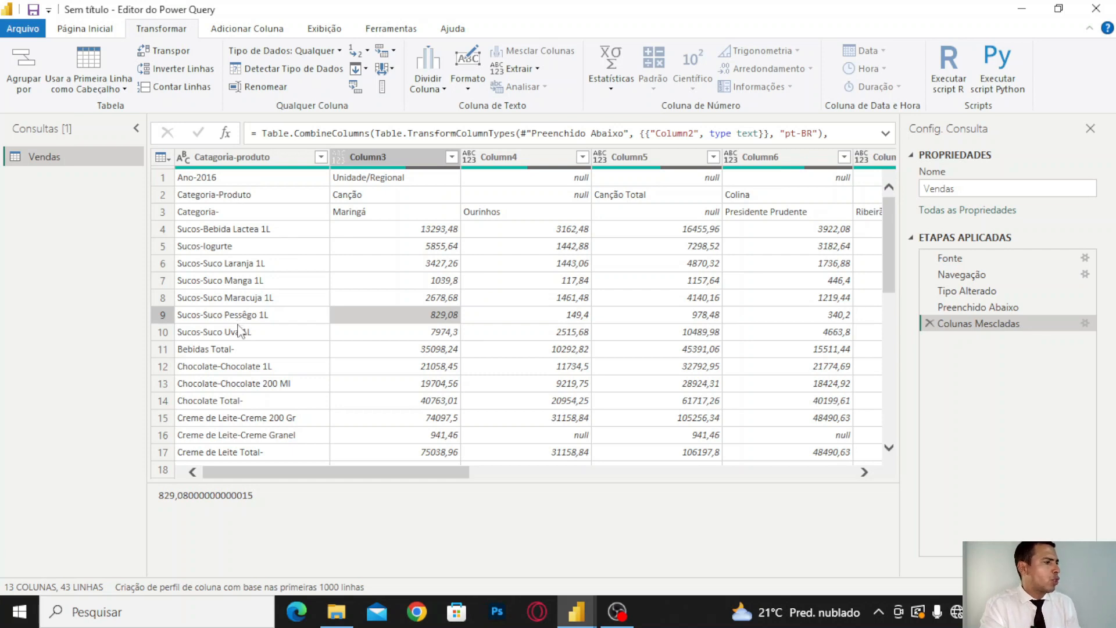
click(191, 181)
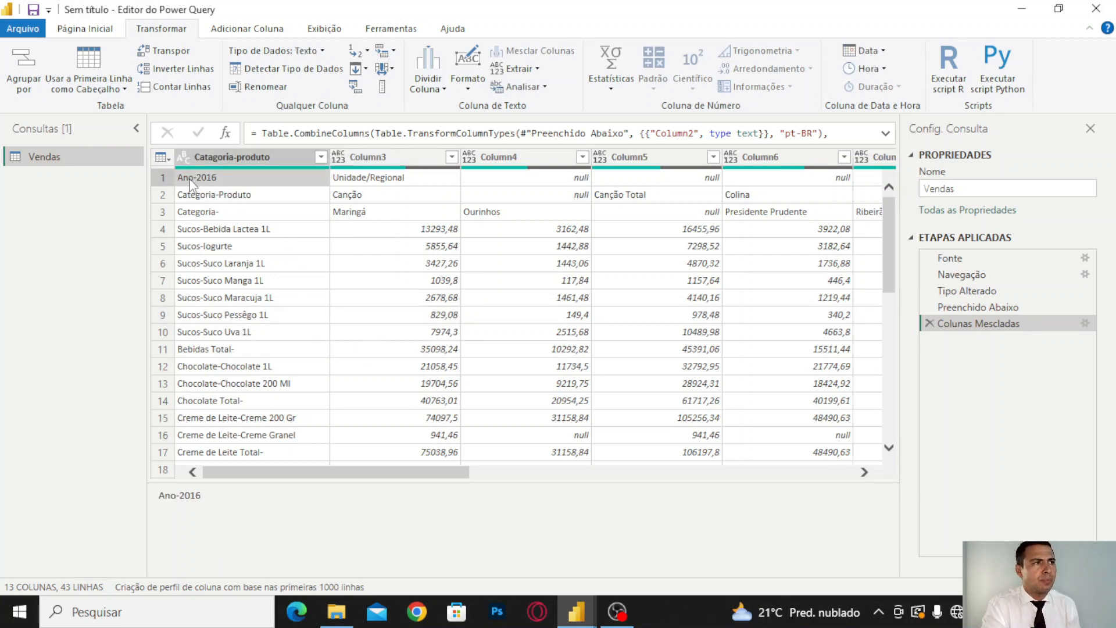
click(365, 180)
click(563, 179)
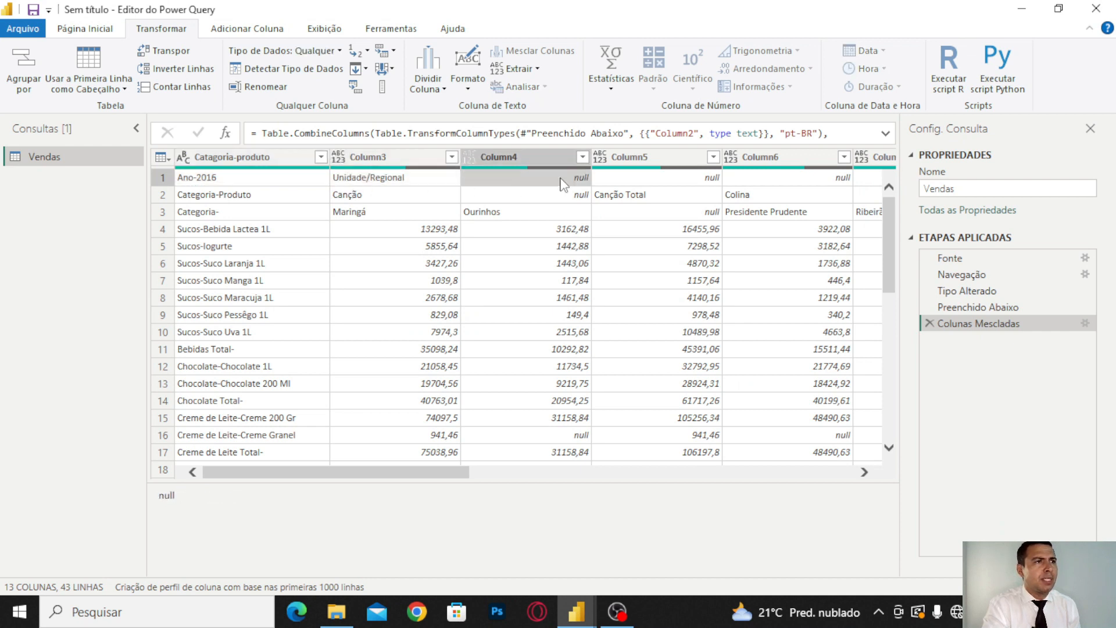
click(686, 176)
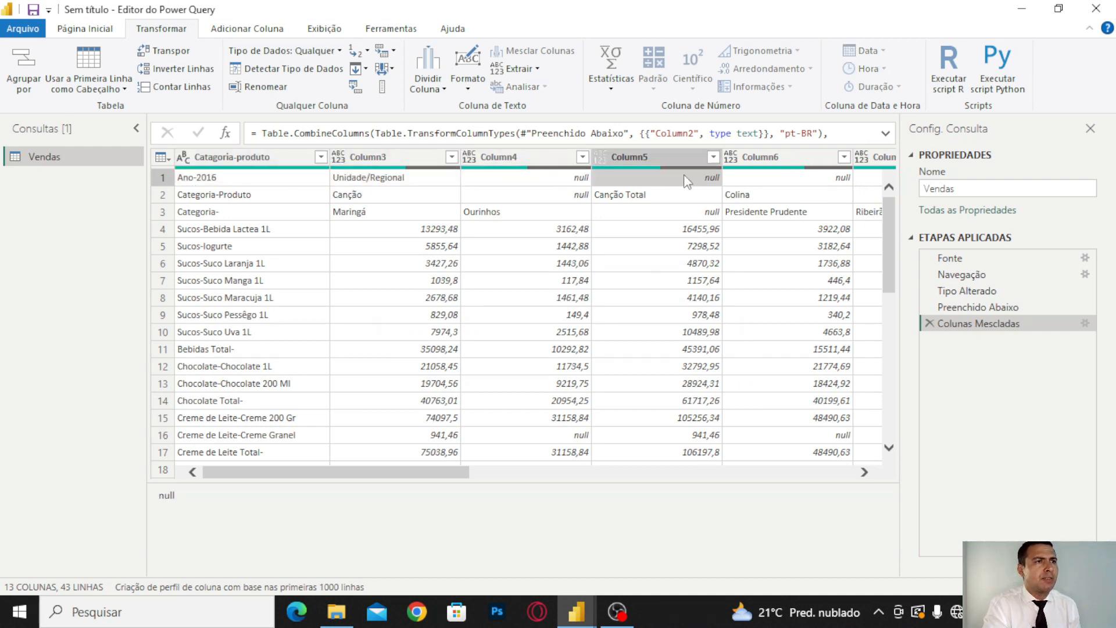
click(818, 178)
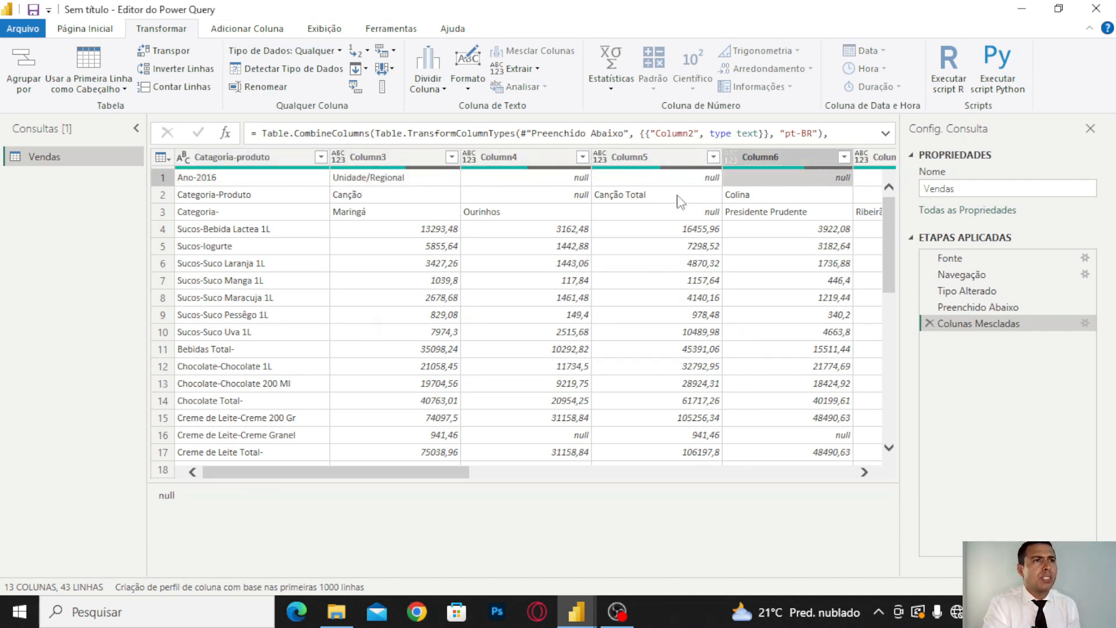
click(163, 178)
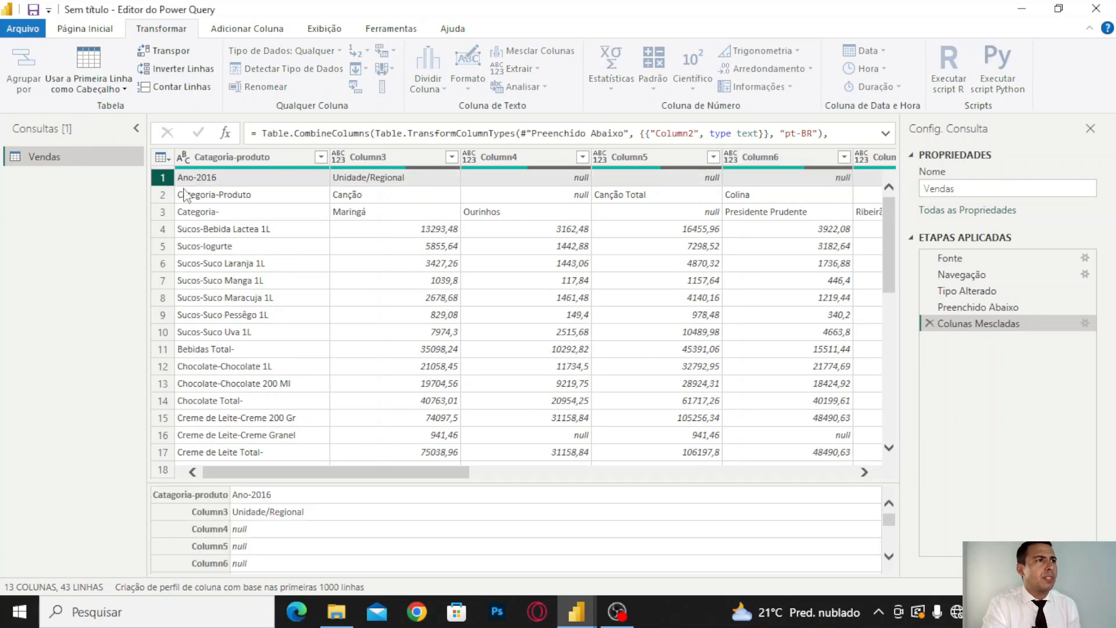
click(259, 179)
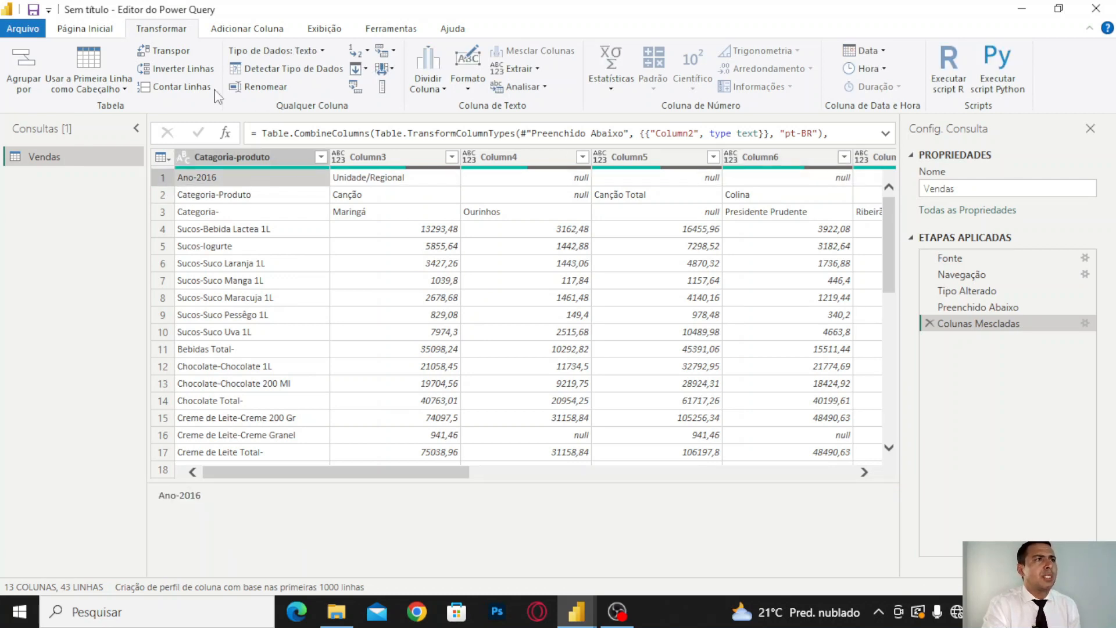
Remove 1 top row from the Vendas table and review the remaining rows.
click(95, 30)
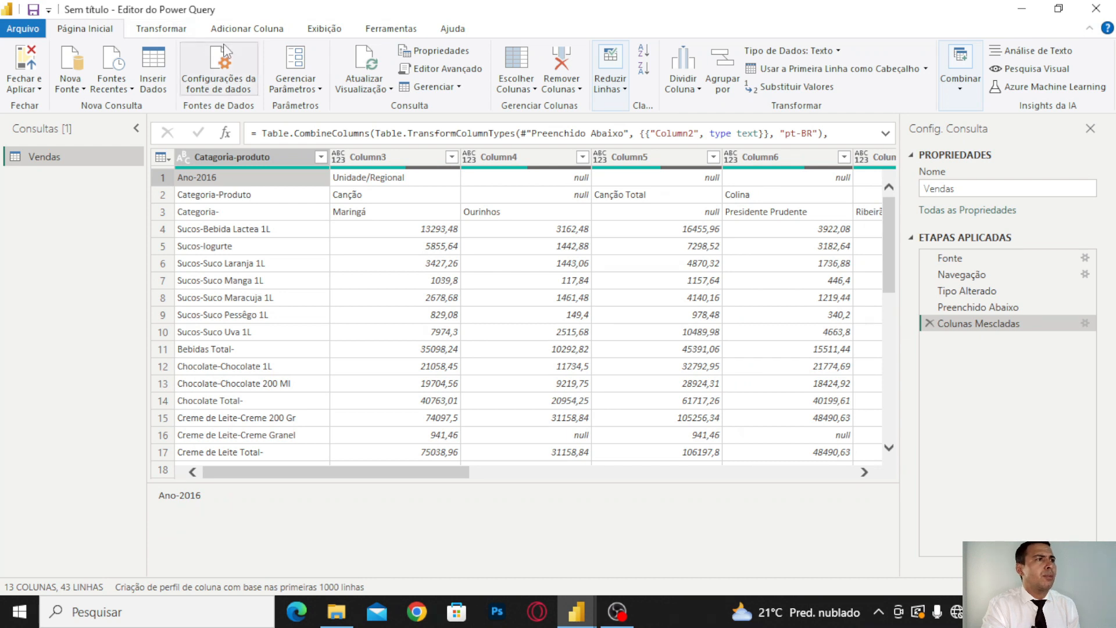
click(624, 99)
click(671, 166)
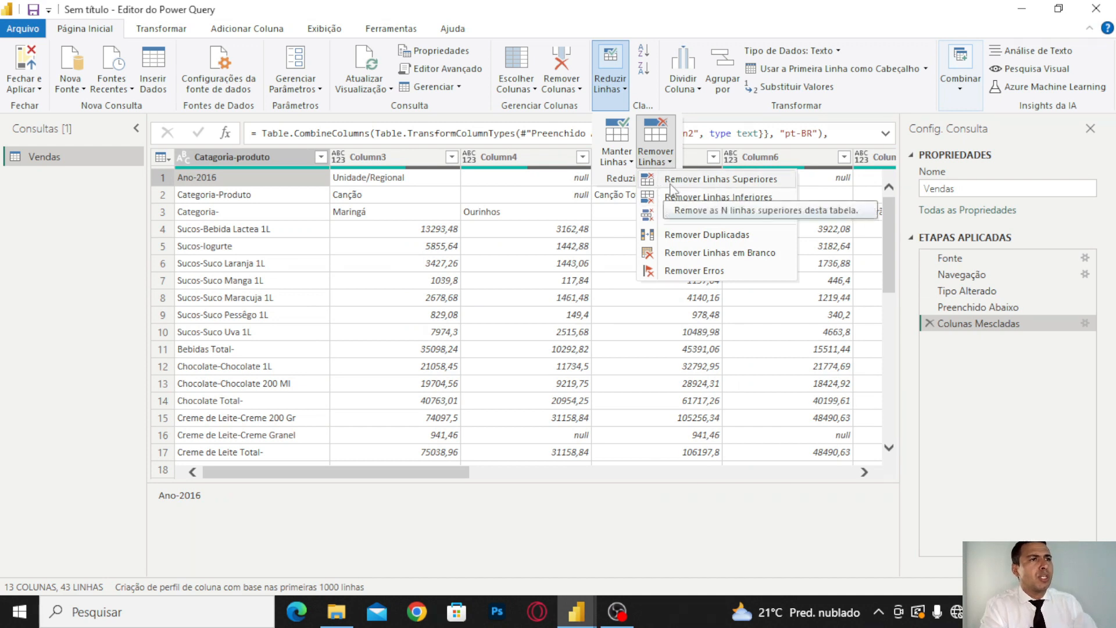
click(700, 182)
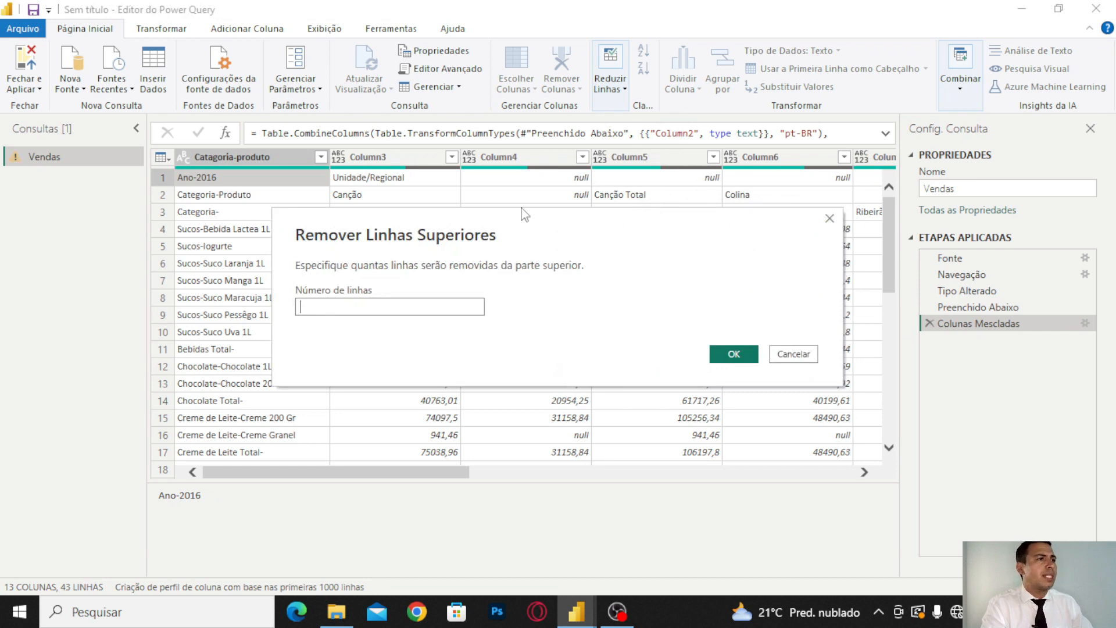
click(364, 304)
text(1)
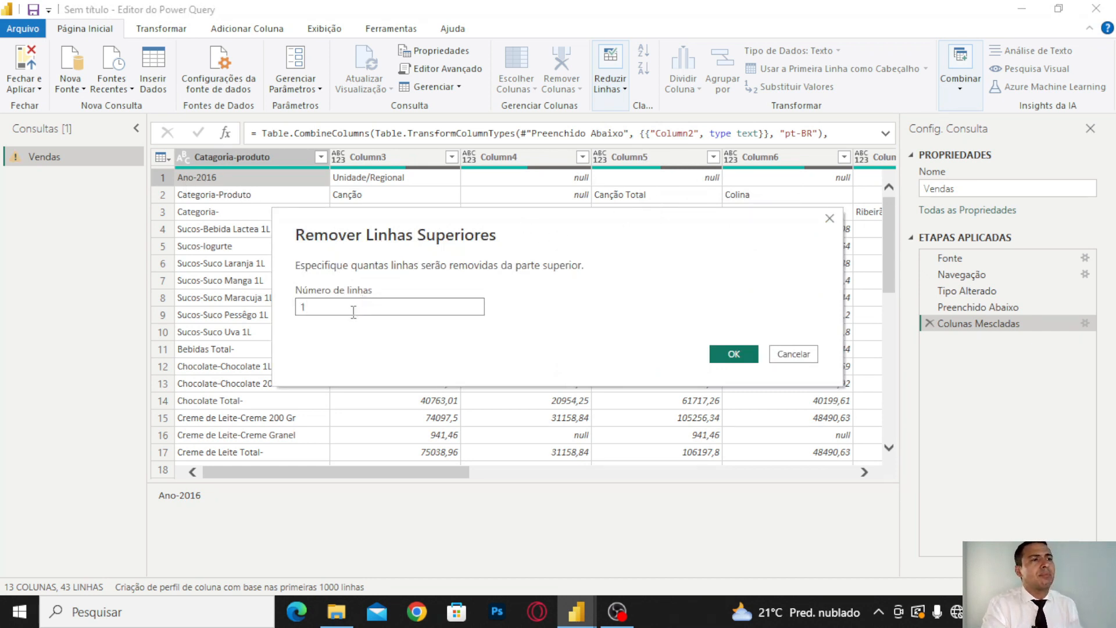
click(735, 354)
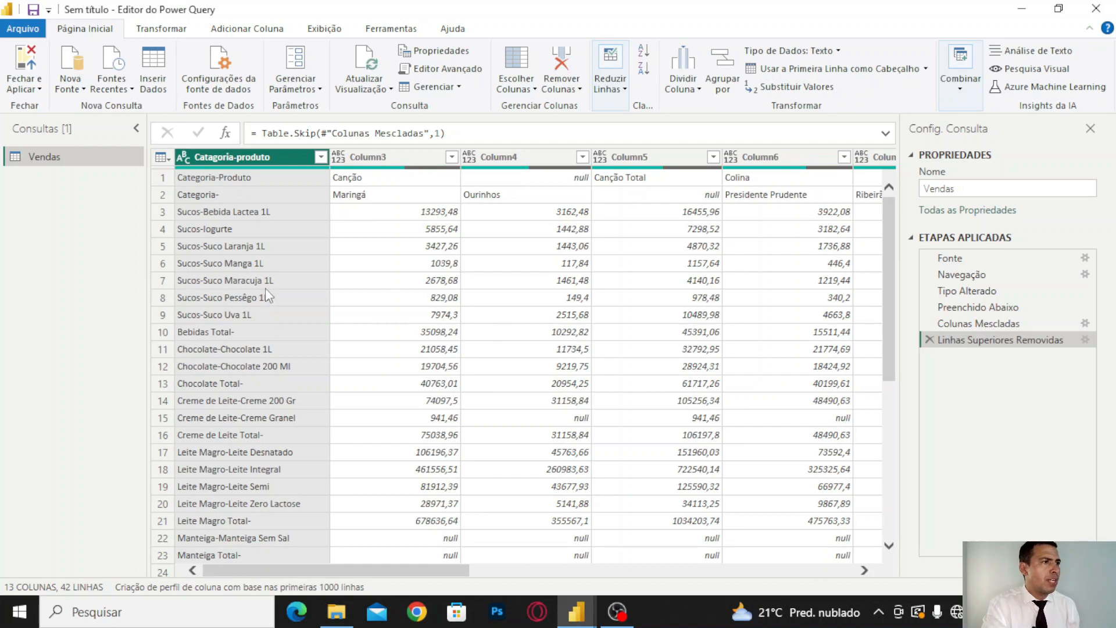
scroll(454, 329, down, 3)
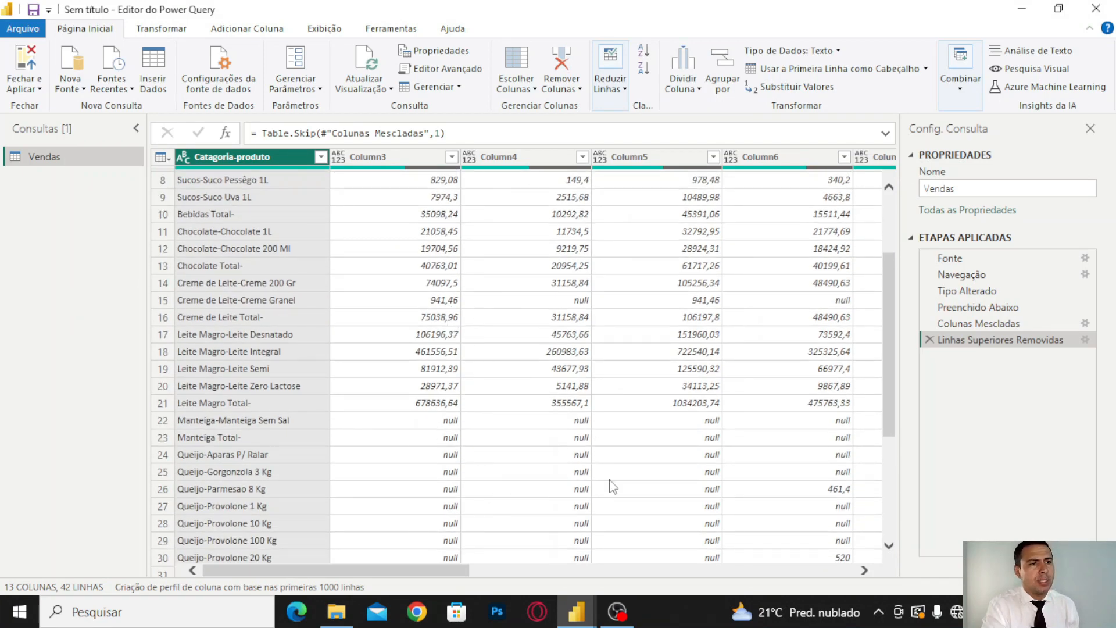
scroll(359, 262, up, 3)
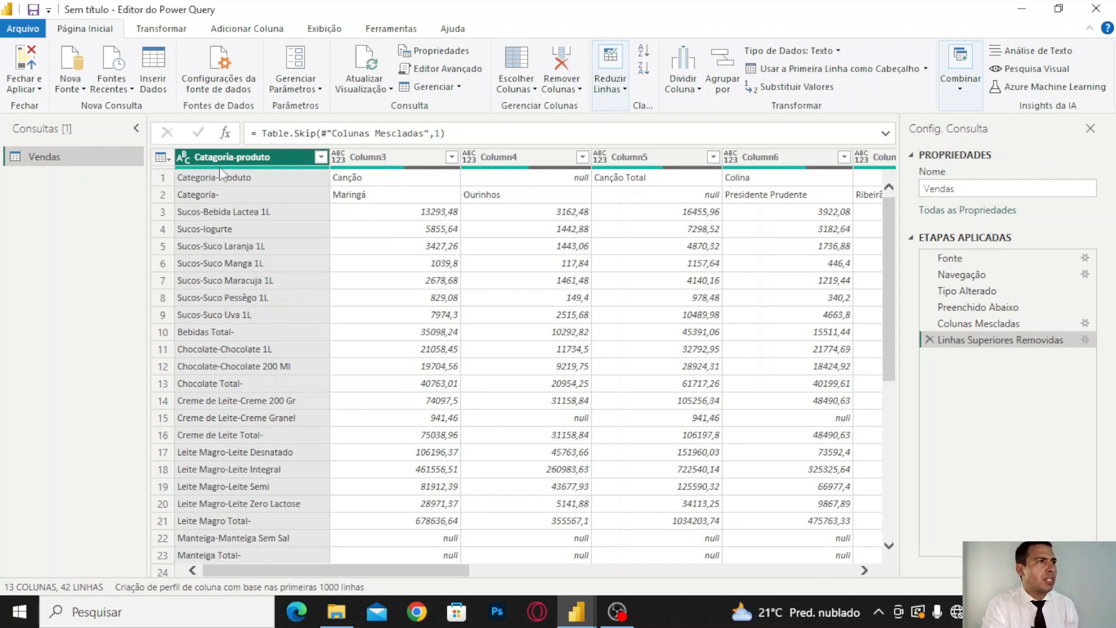
Transpose the Vendas table and fill the null cells of Column1 downward with the value above them.
click(176, 33)
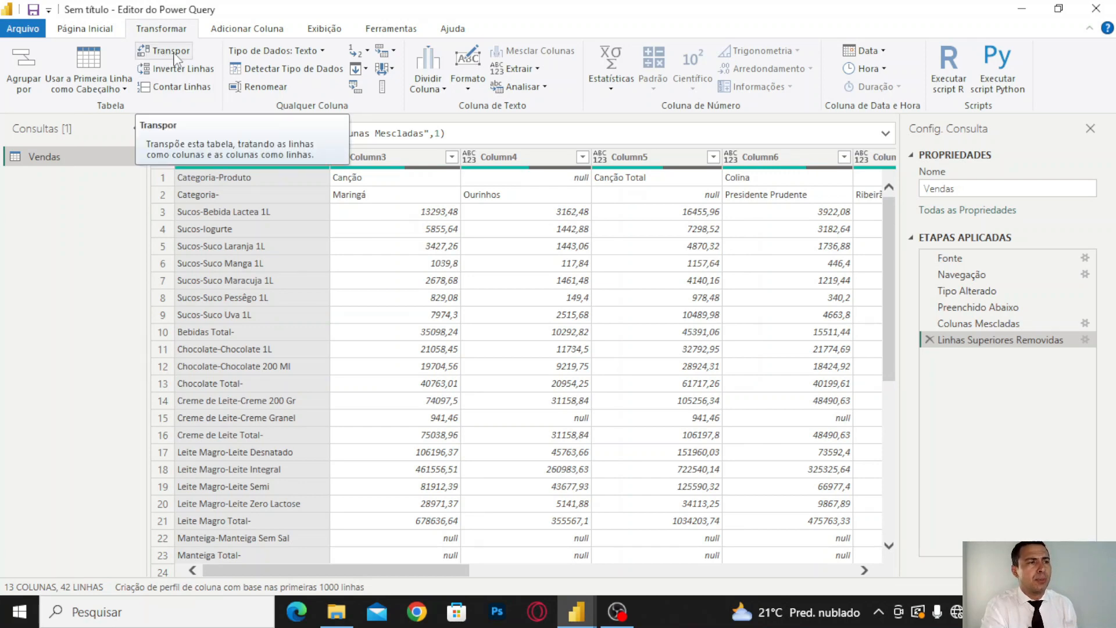
click(170, 51)
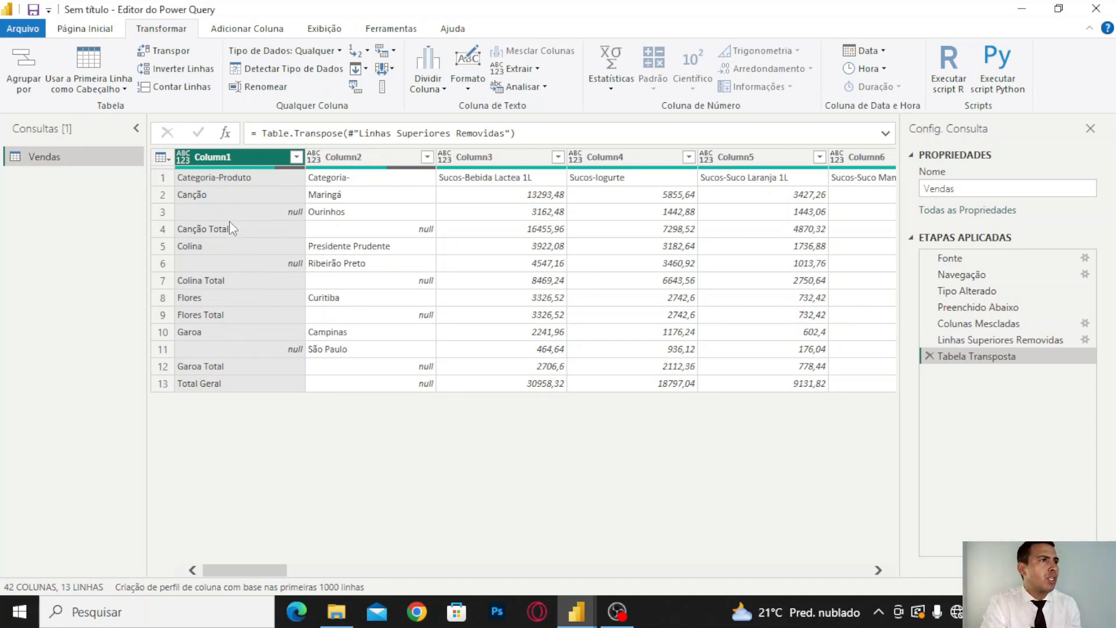
click(250, 265)
click(234, 158)
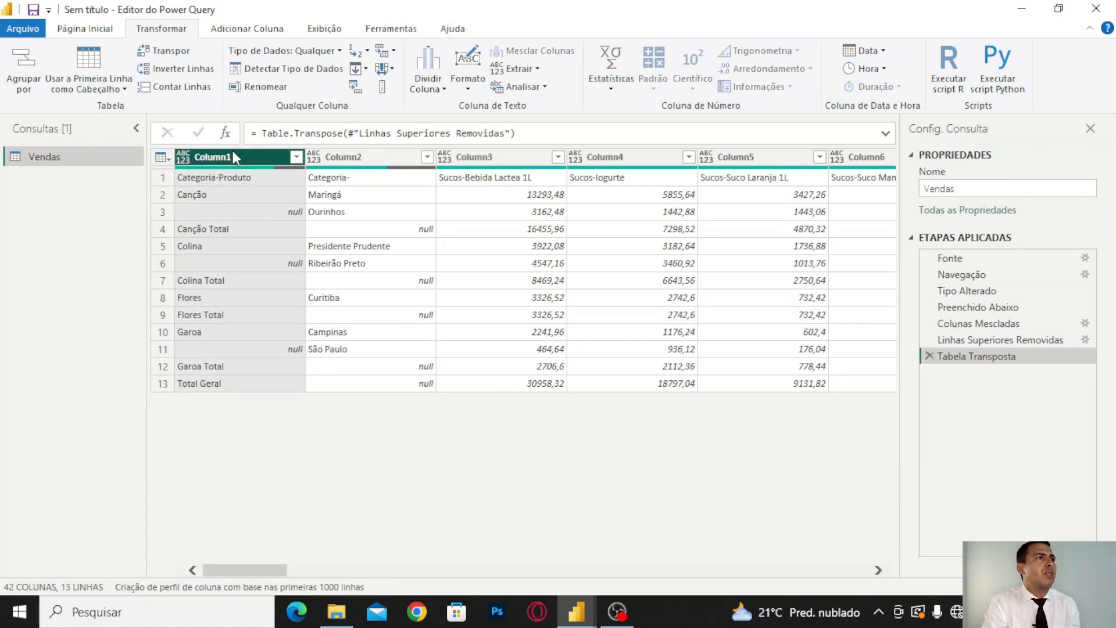
click(365, 68)
click(397, 89)
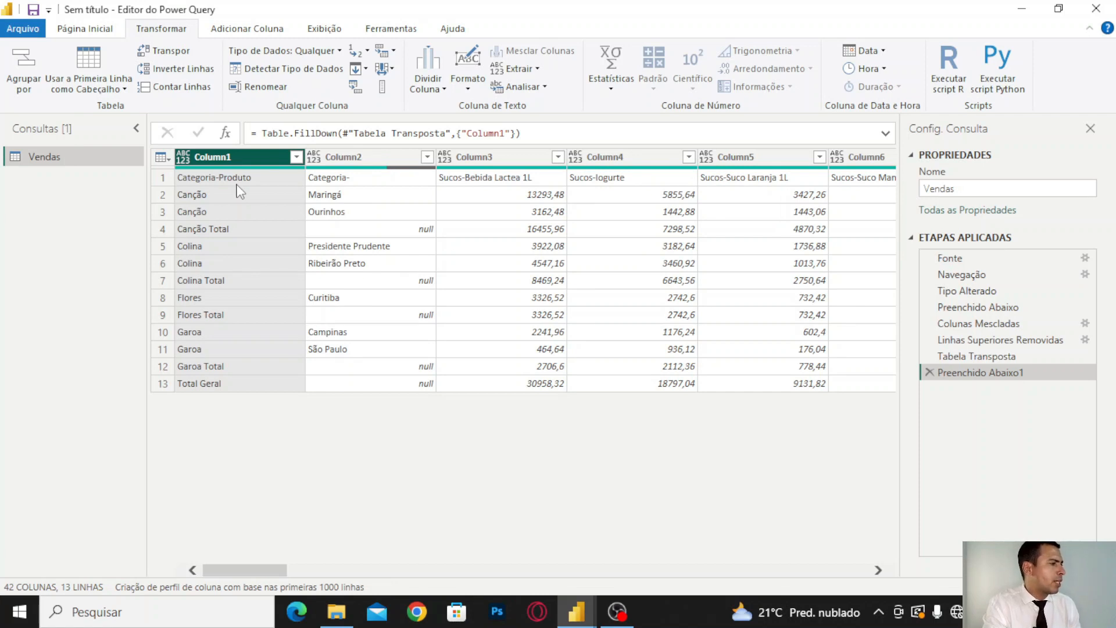
Promote the first row of the transposed Vendas table to column headers.
click(194, 176)
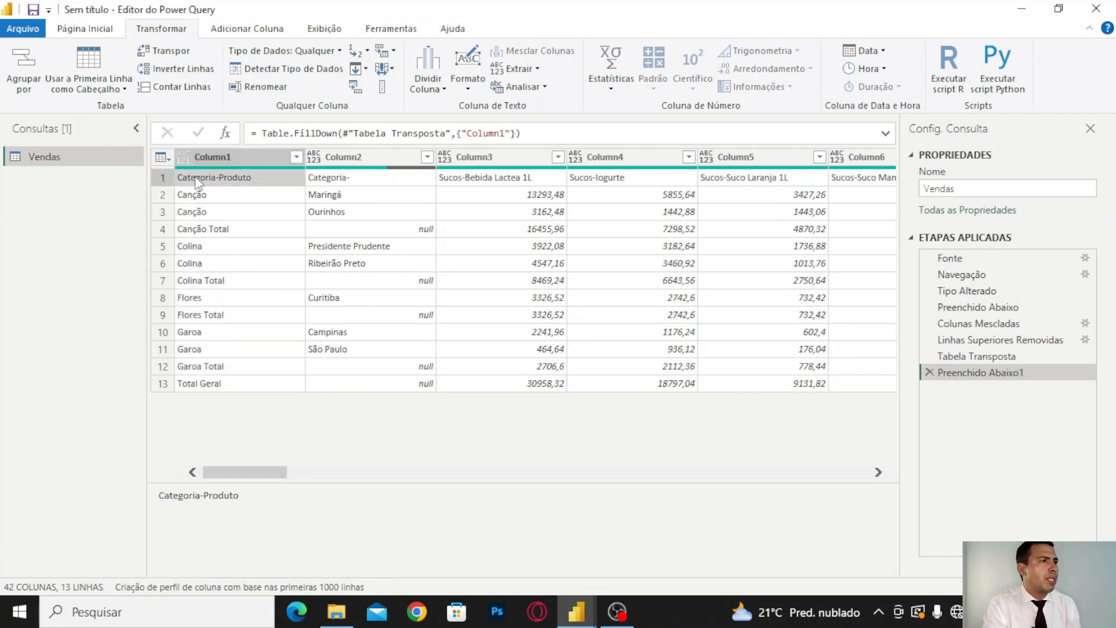
click(347, 182)
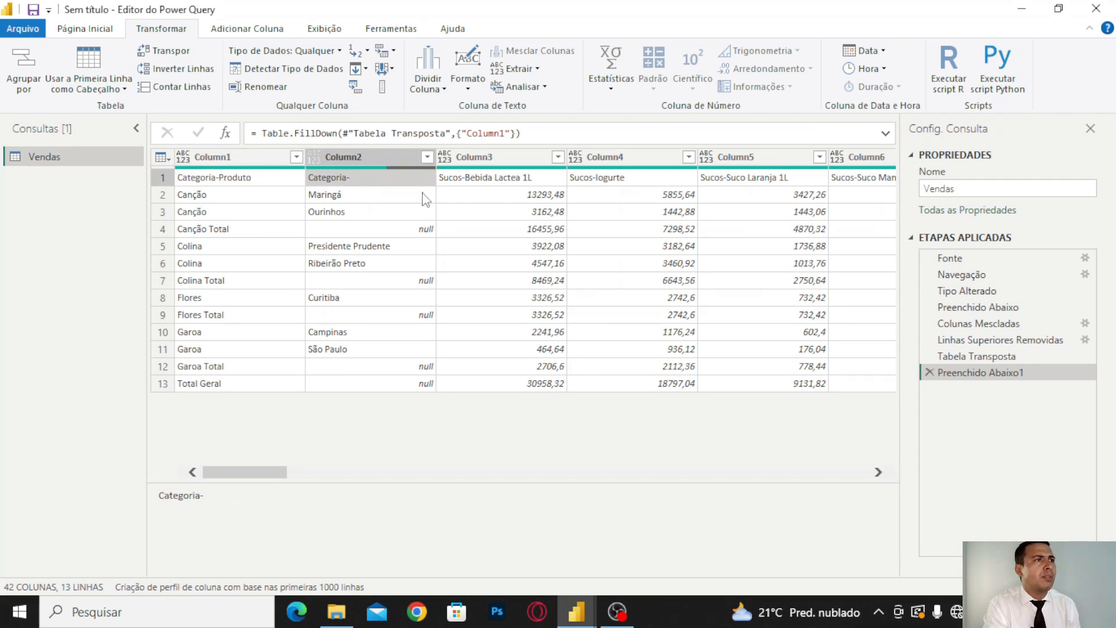
click(86, 29)
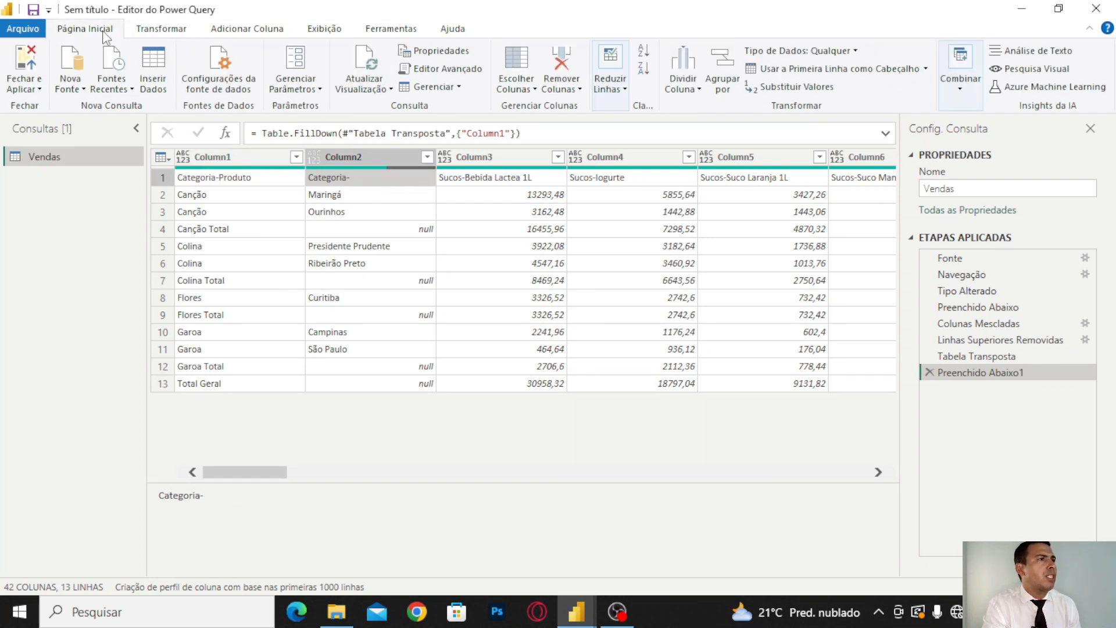
click(219, 180)
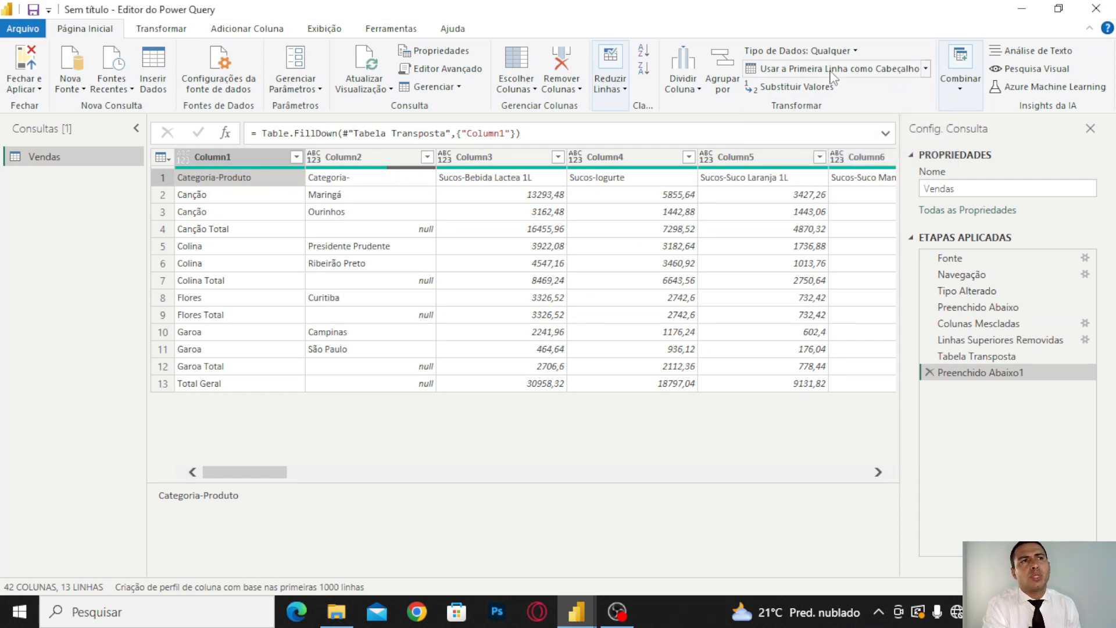
click(168, 163)
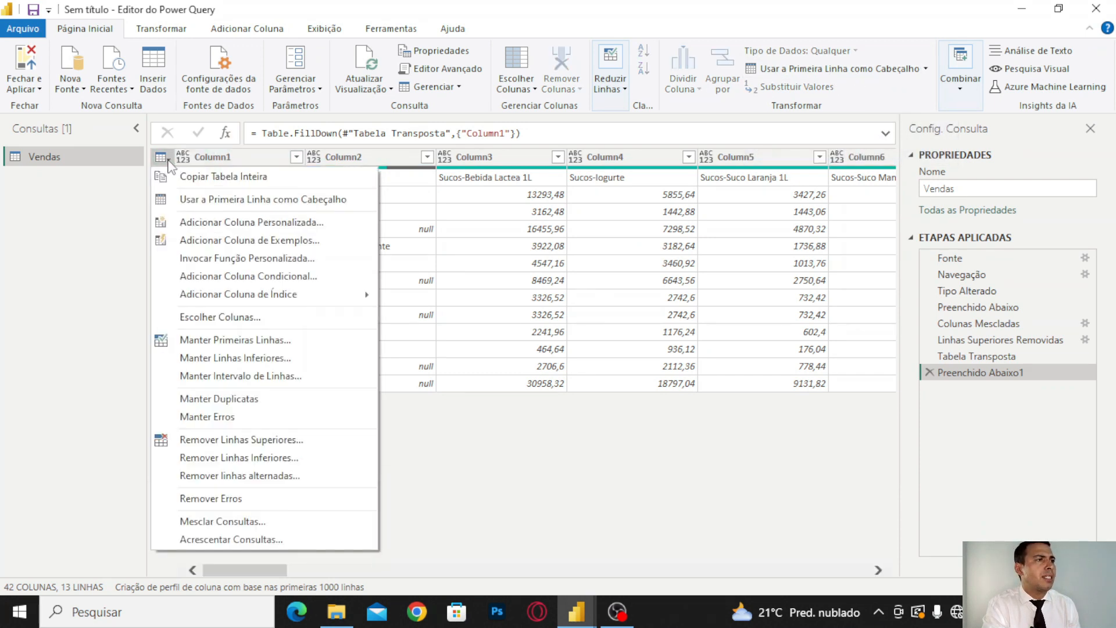
click(244, 201)
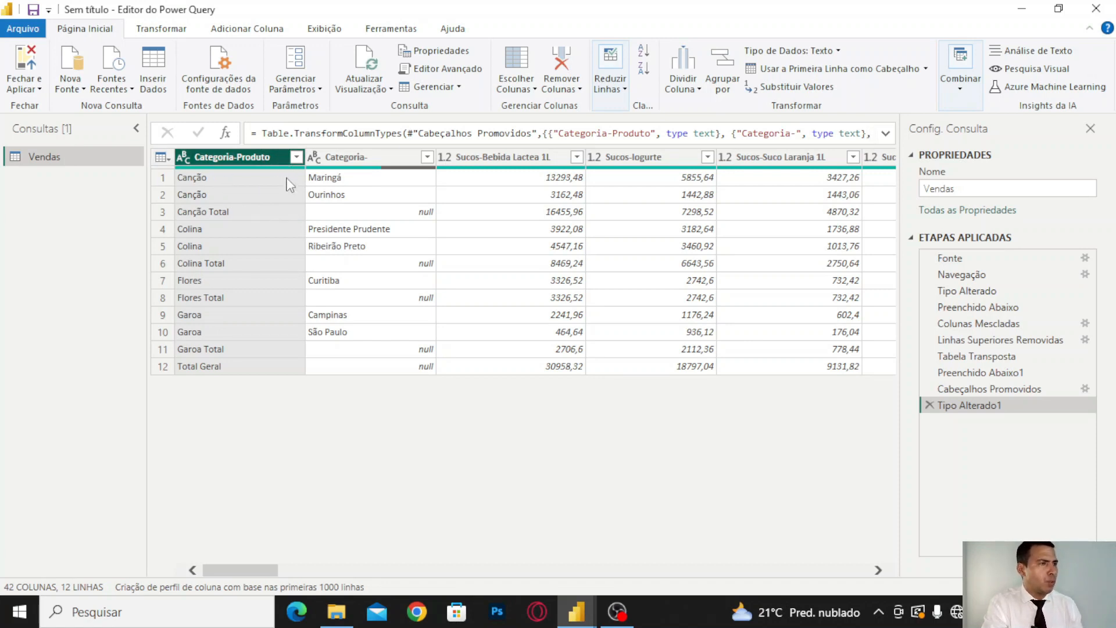
Unpivot all columns other than Categoria-Produto and Categoria- into rows.
ctrl+click(377, 163)
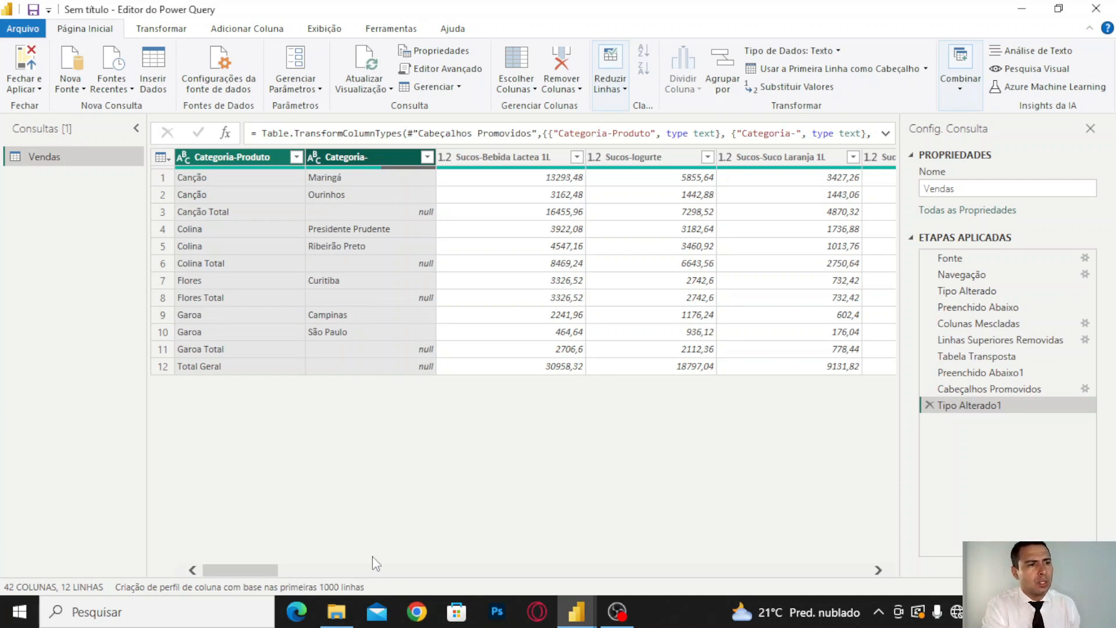
mouse_move(267, 573)
mouse_down()
mouse_move(532, 583)
mouse_move(256, 578)
mouse_up()
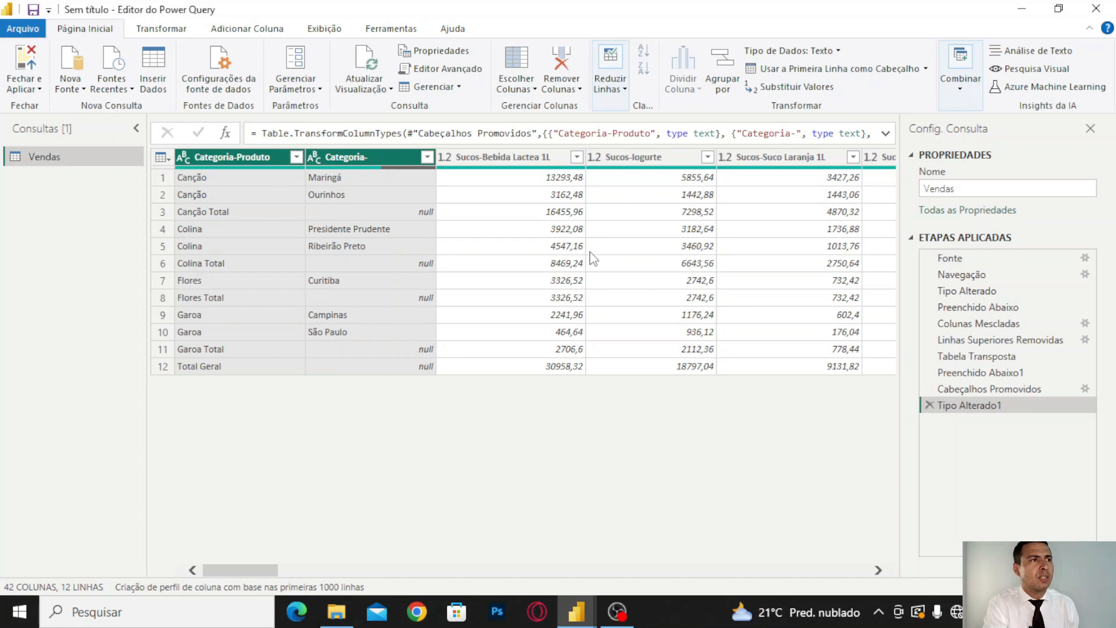
right_click(388, 160)
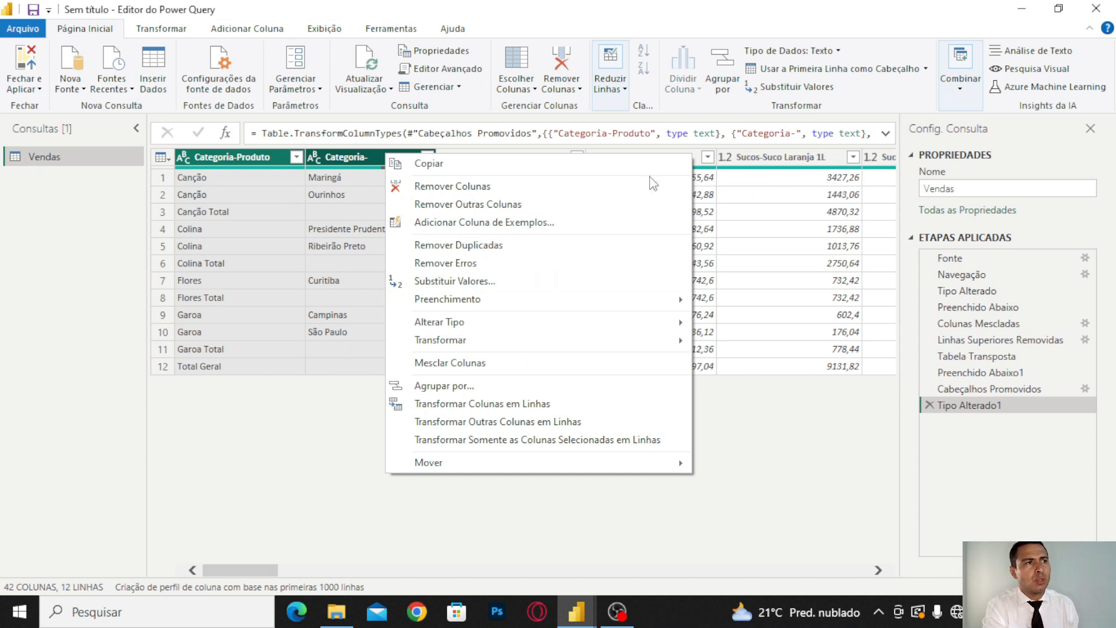
click(526, 426)
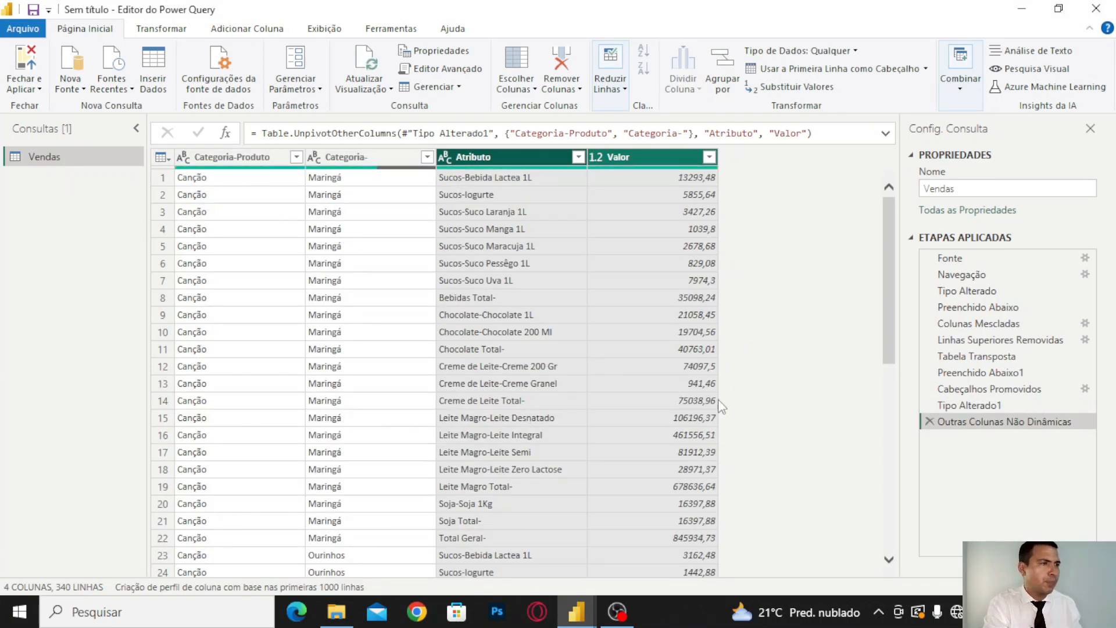
Examine the unpivoted rows across the Categoria-Produto, Categoria- and Atributo columns, including the total rows.
click(234, 297)
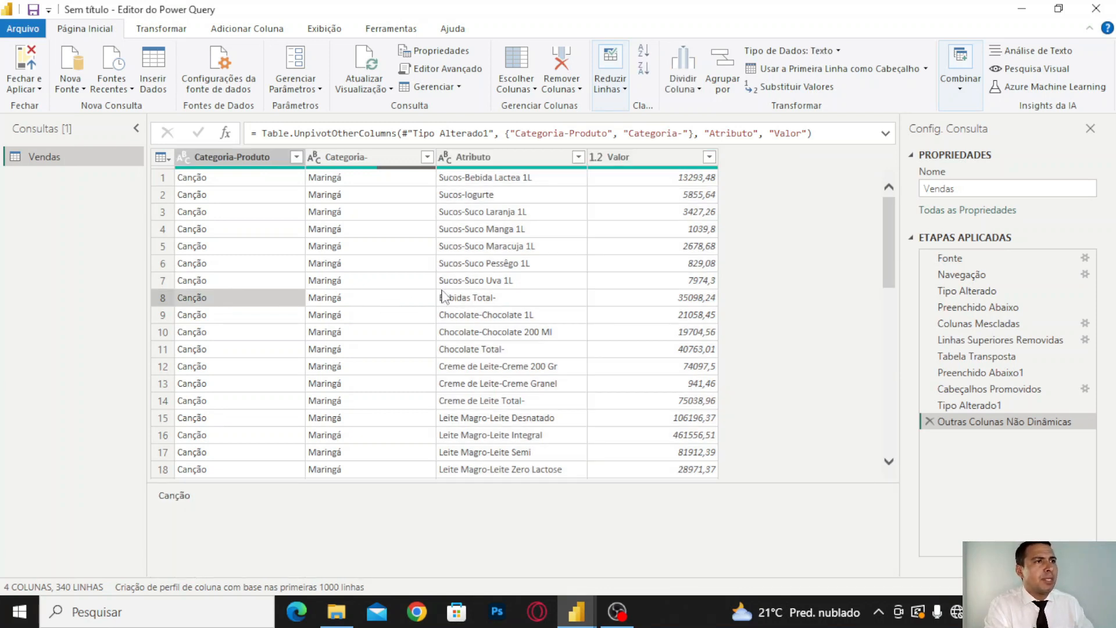
drag(891, 240, 885, 311)
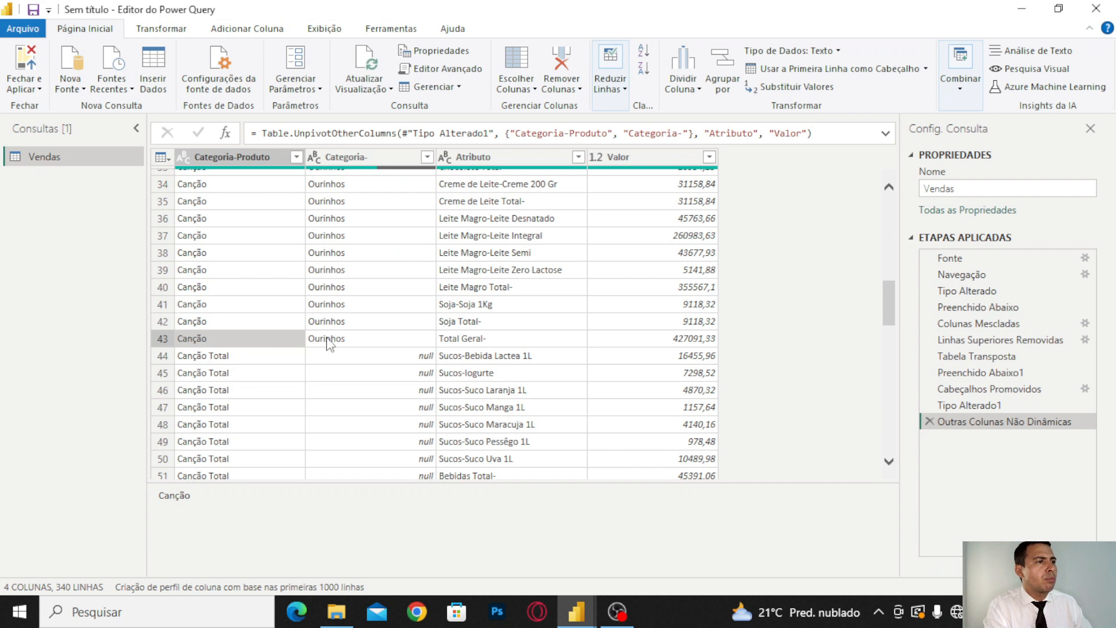
click(375, 339)
click(501, 339)
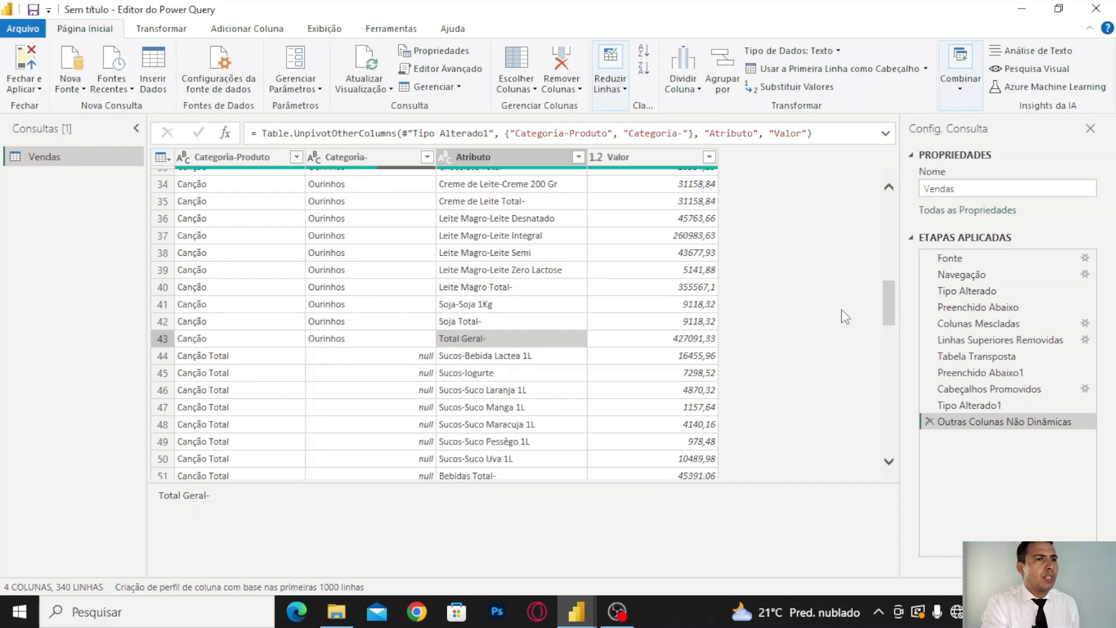
scroll(241, 364, up, 11)
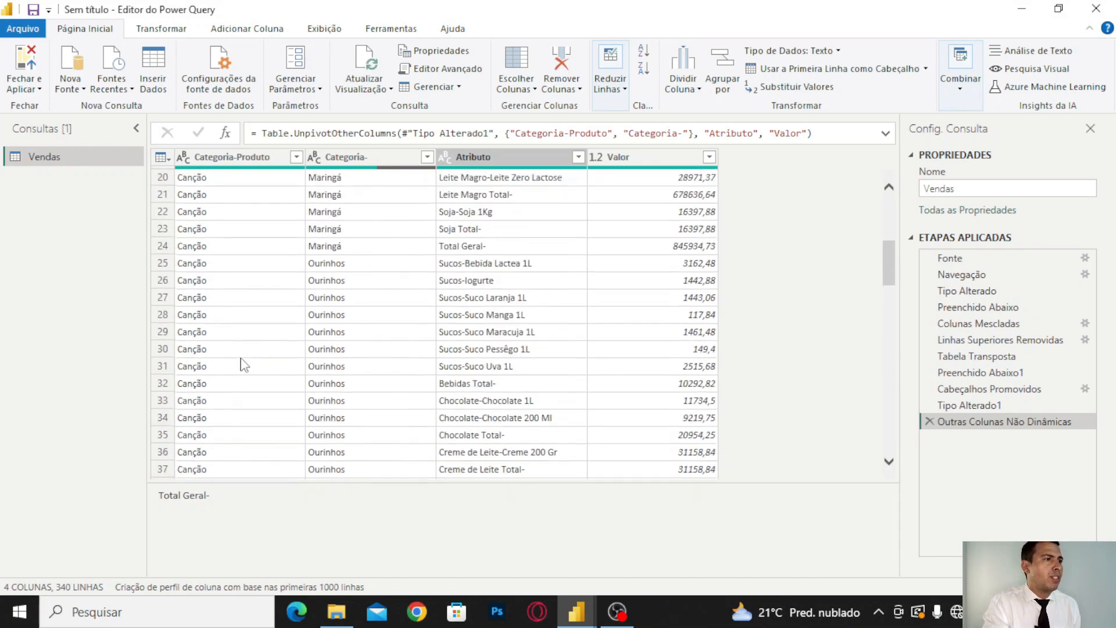
mouse_move(885, 218)
mouse_down()
mouse_move(888, 457)
mouse_move(888, 204)
mouse_up()
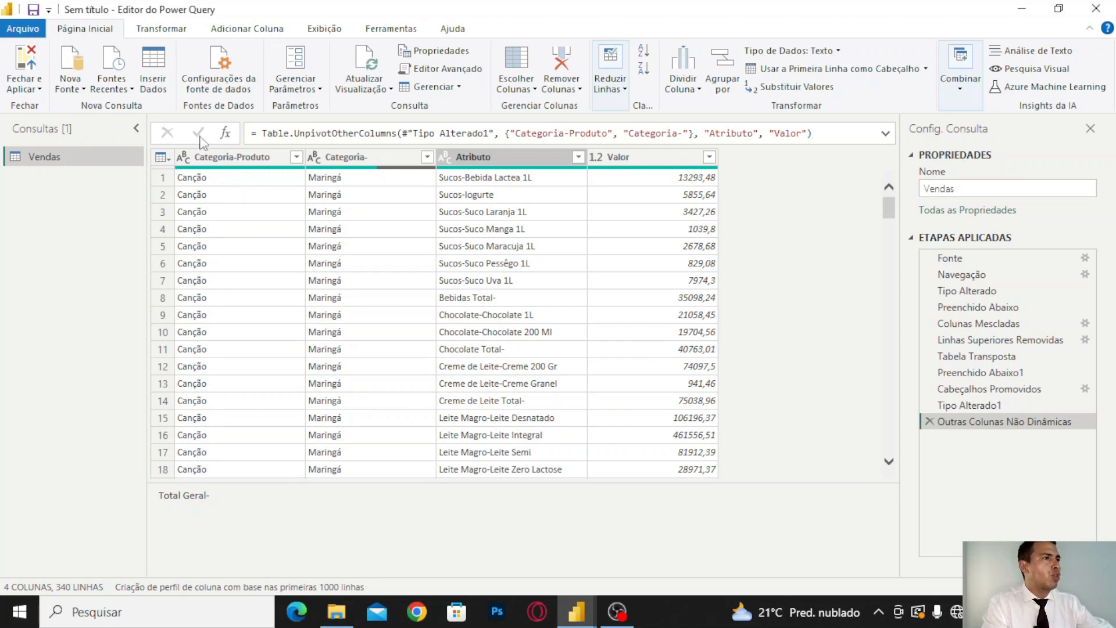
Rename the Categoria-Produto column to "Regional".
click(244, 160)
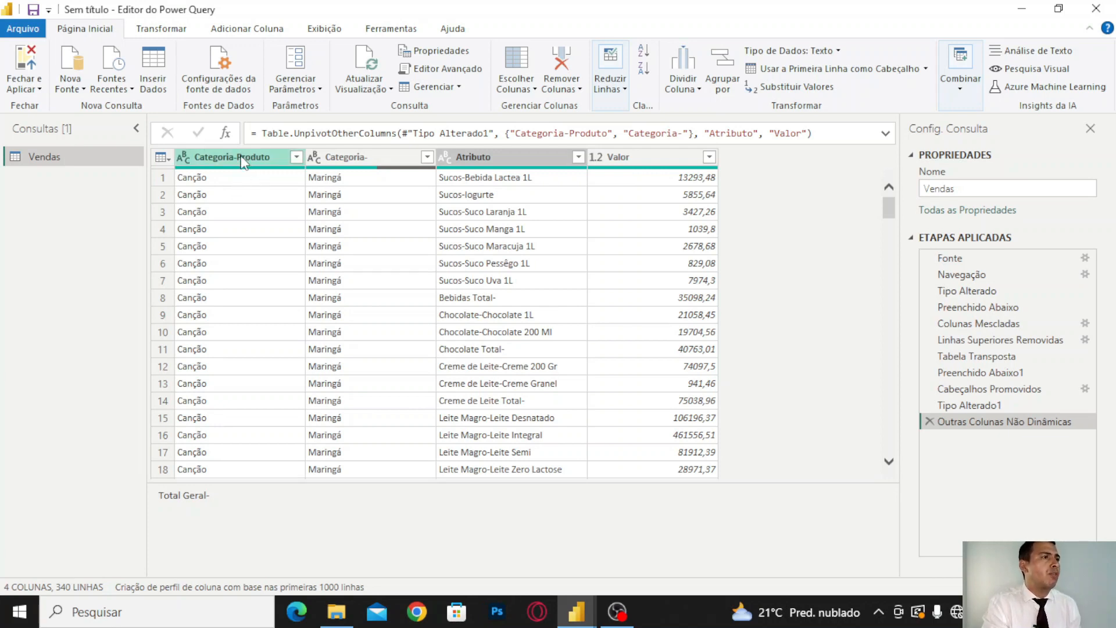
double_click(255, 158)
text(Region)
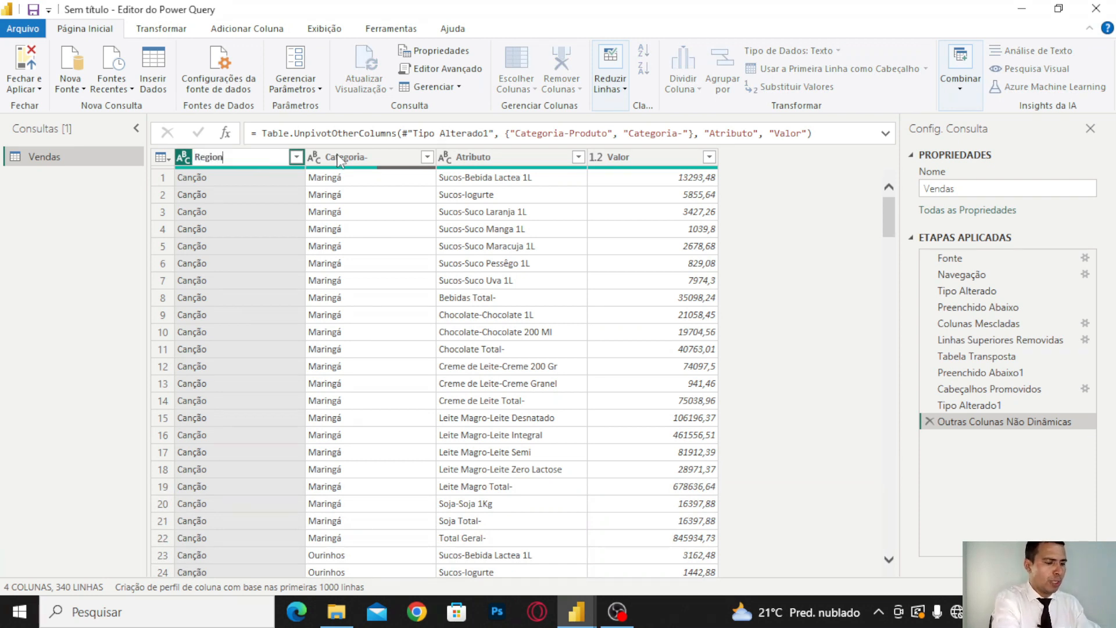
text(al)
key(Return)
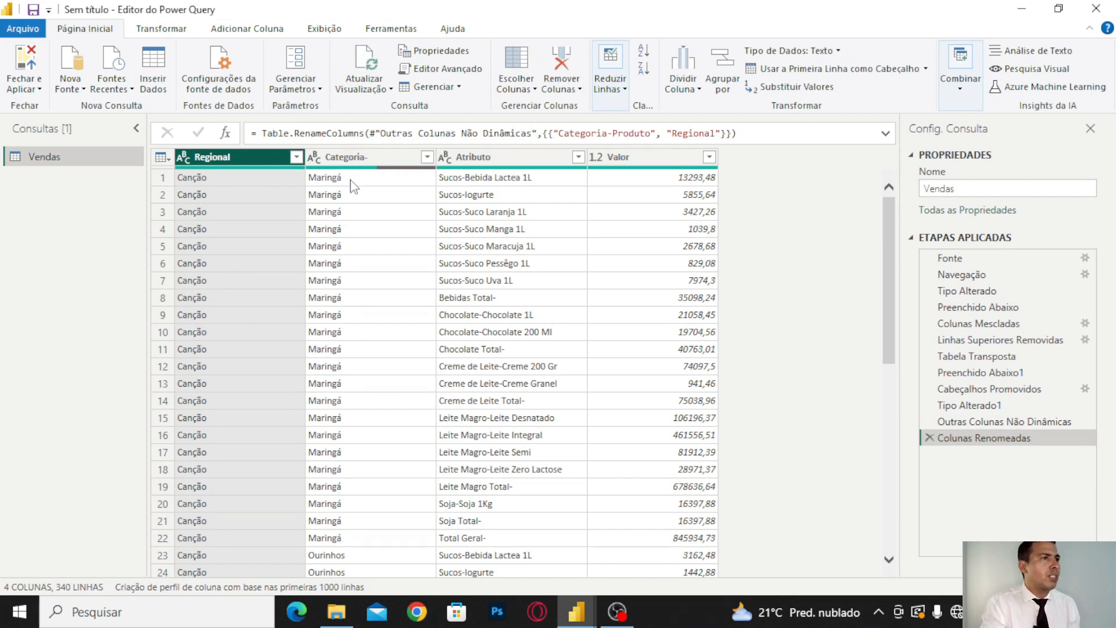
Rename the Categoria- column to "Unidade".
click(353, 157)
double_click(356, 158)
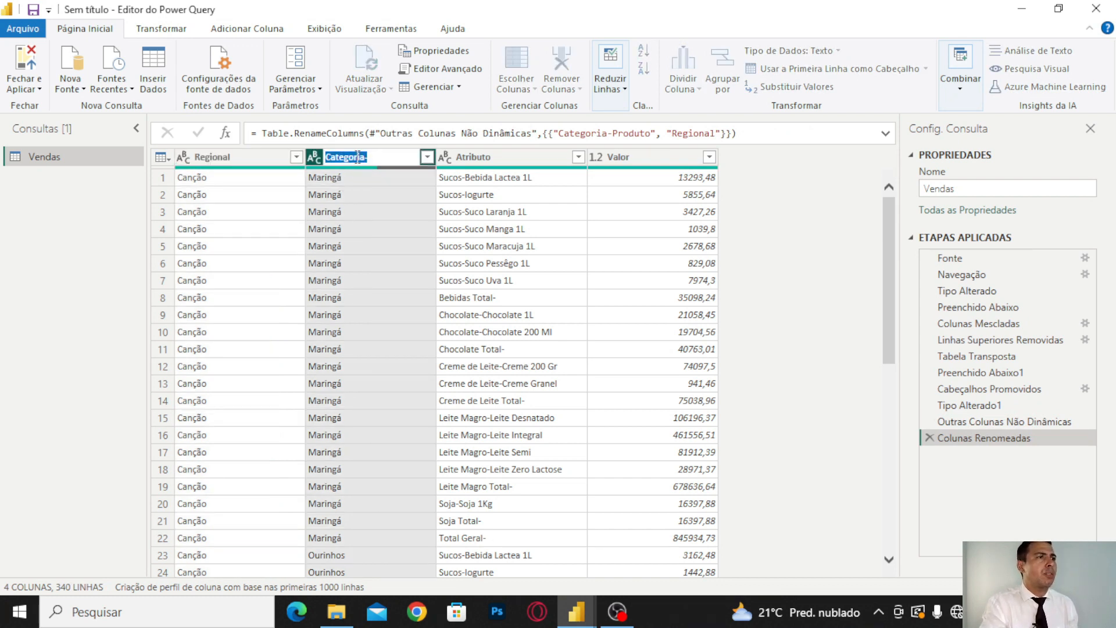
text(U)
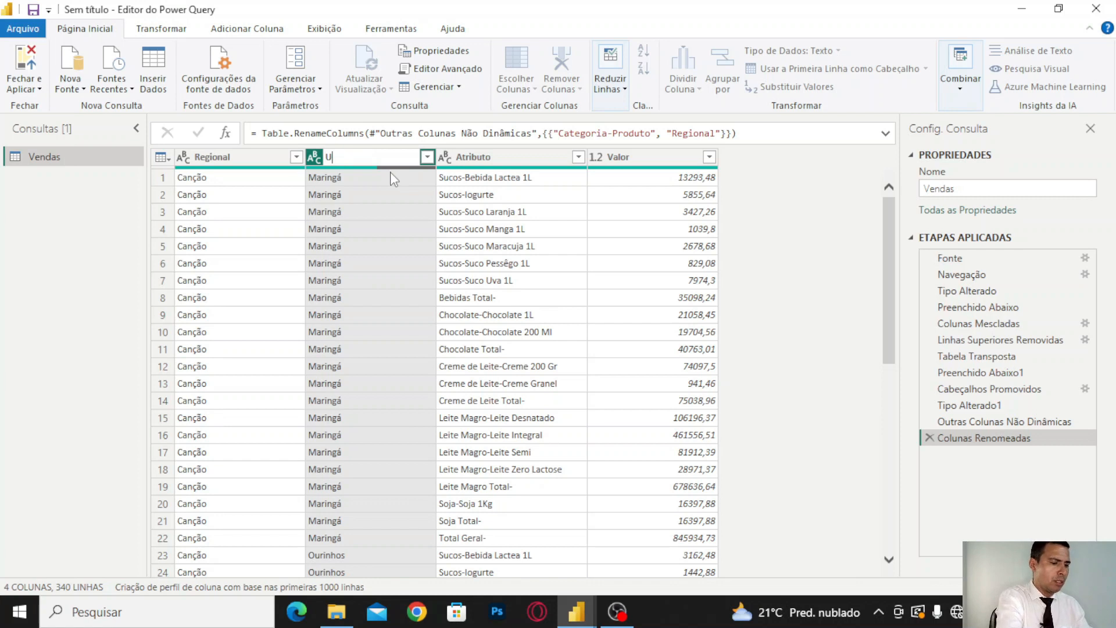
text(nidade)
key(Return)
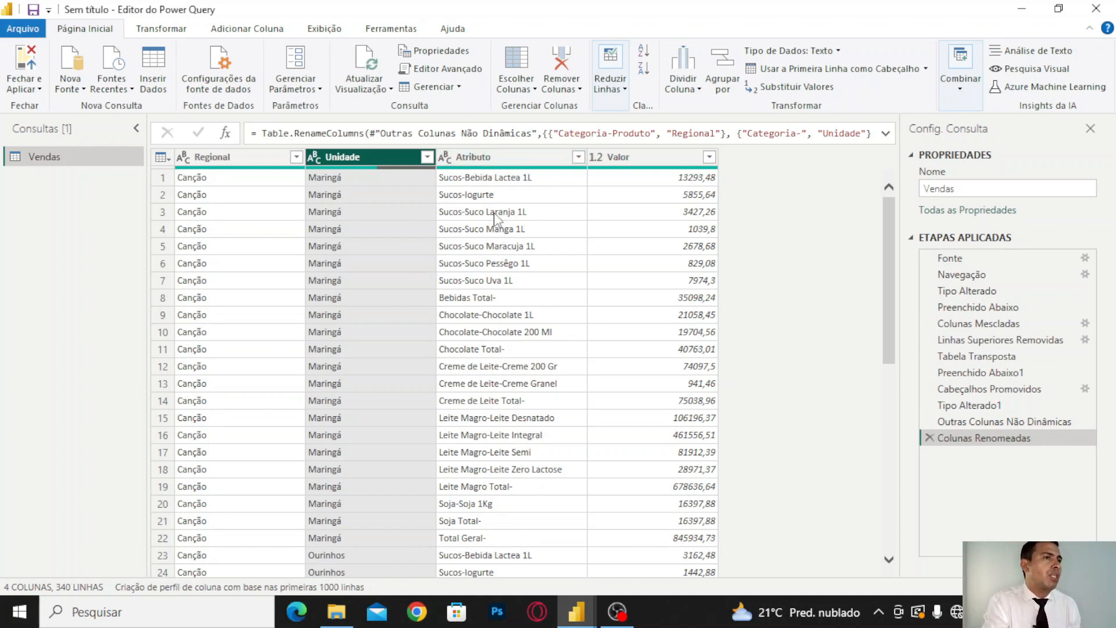
Split the Atributo column by the custom delimiter "-" at each occurrence of the delimiter.
click(503, 165)
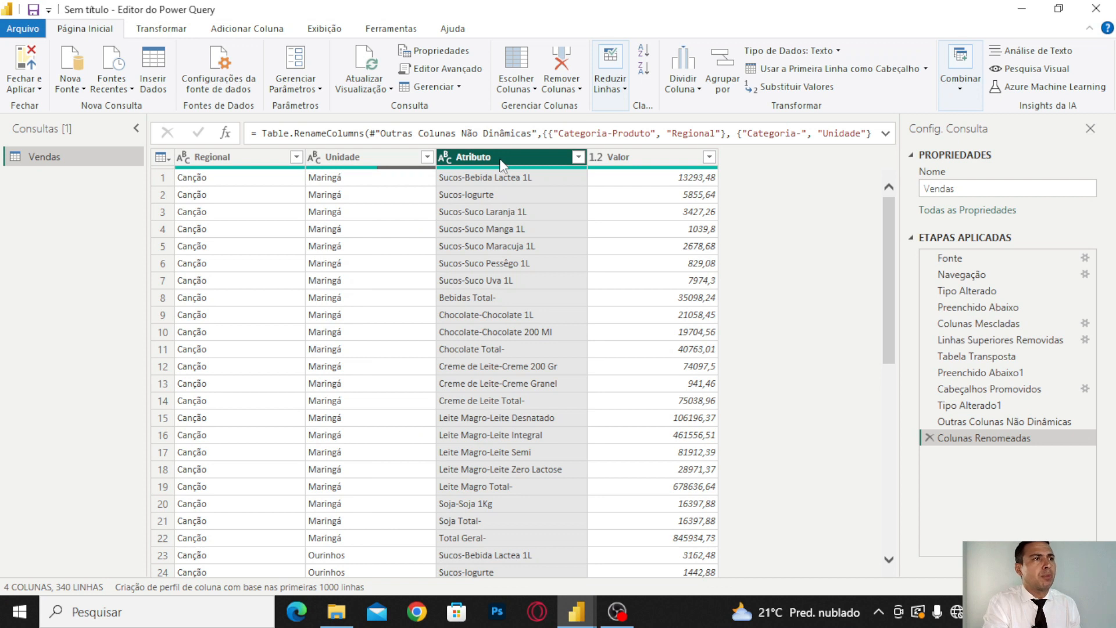
click(689, 90)
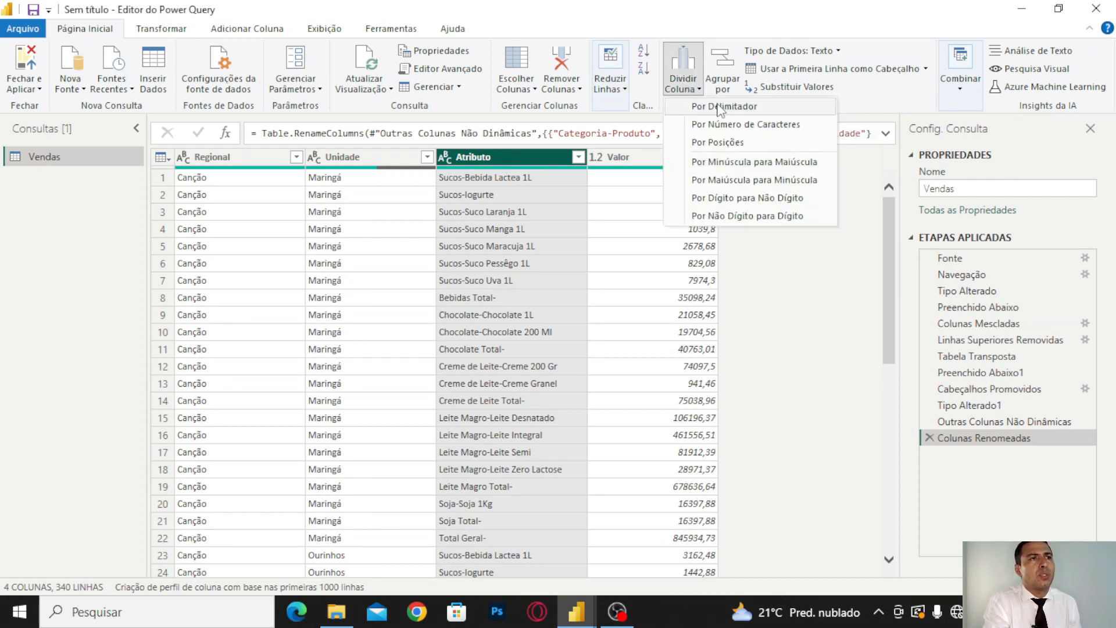
click(721, 107)
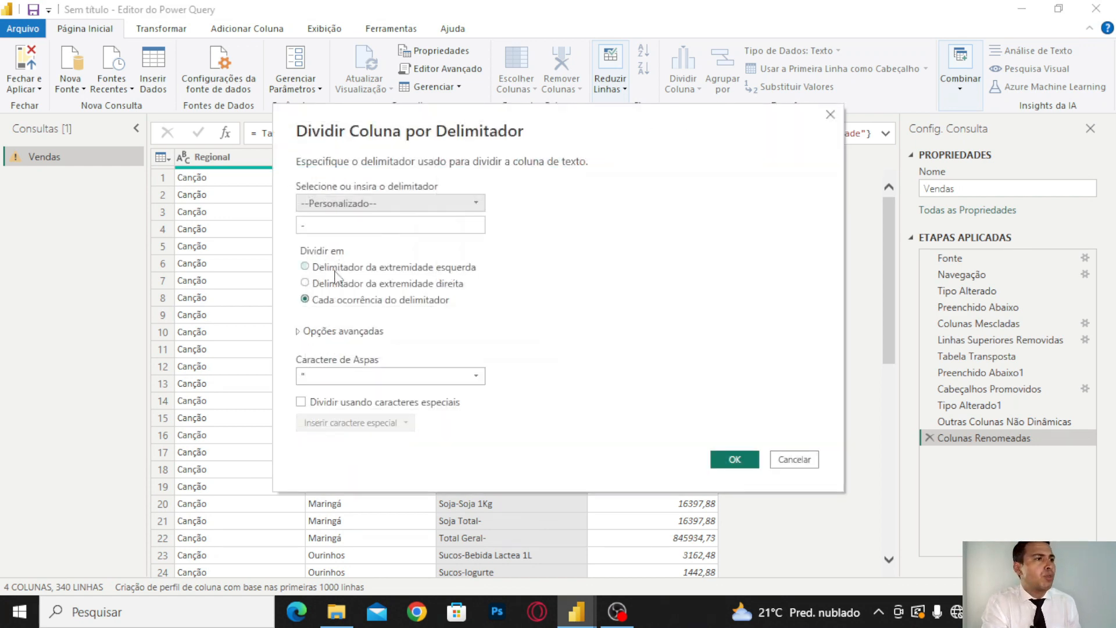
click(329, 225)
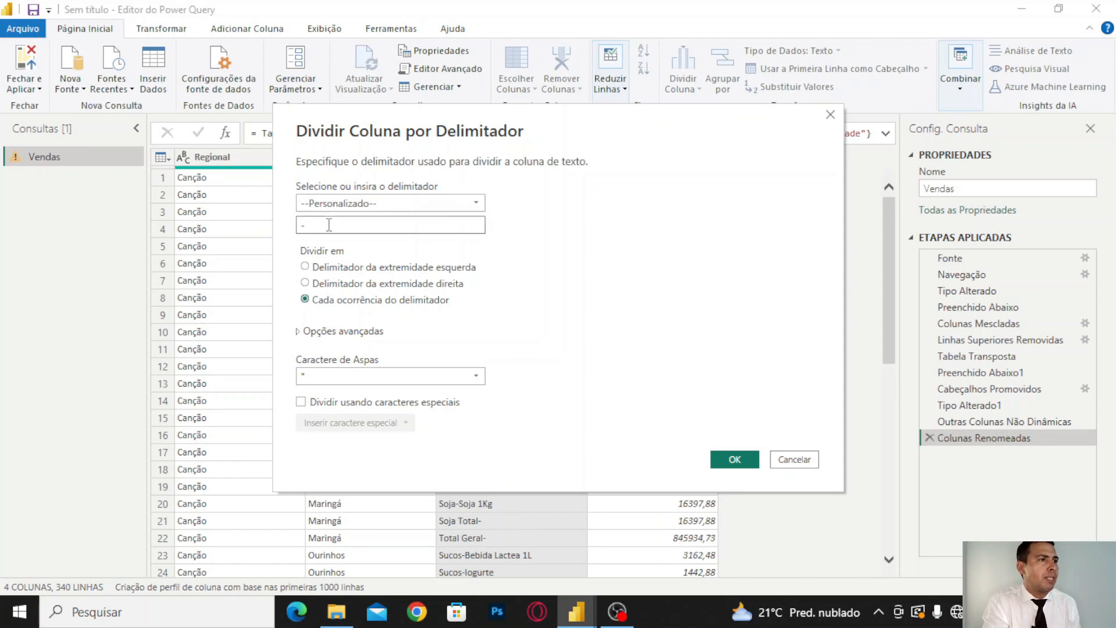
click(734, 458)
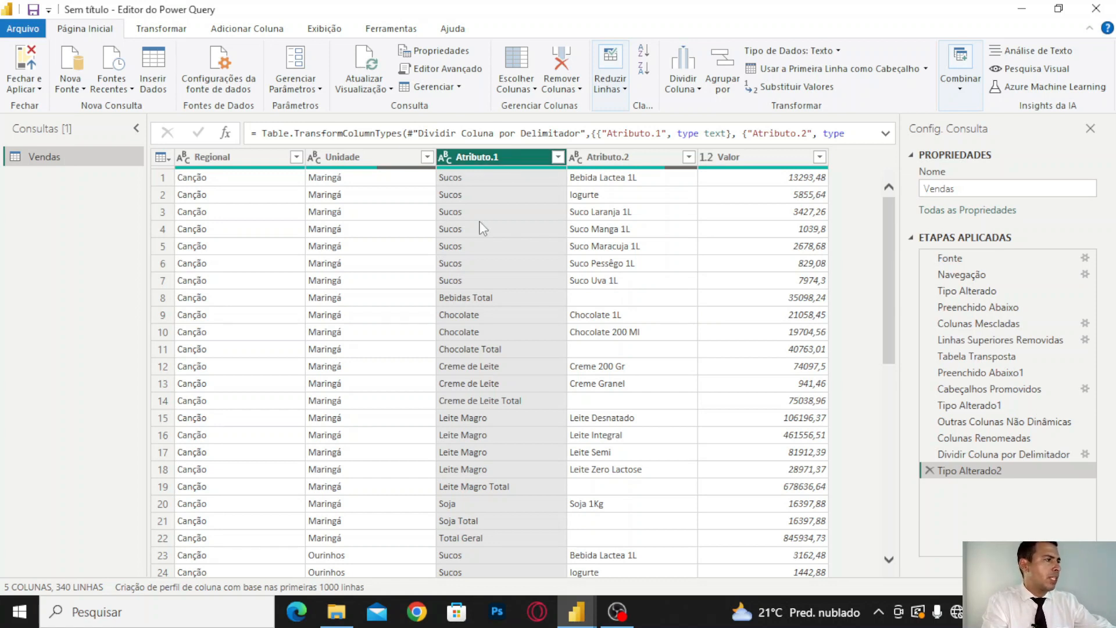
Rename the Atributo.1 column to "Categoria" and the Atributo.2 column to "Produto".
double_click(513, 155)
text(Categoria)
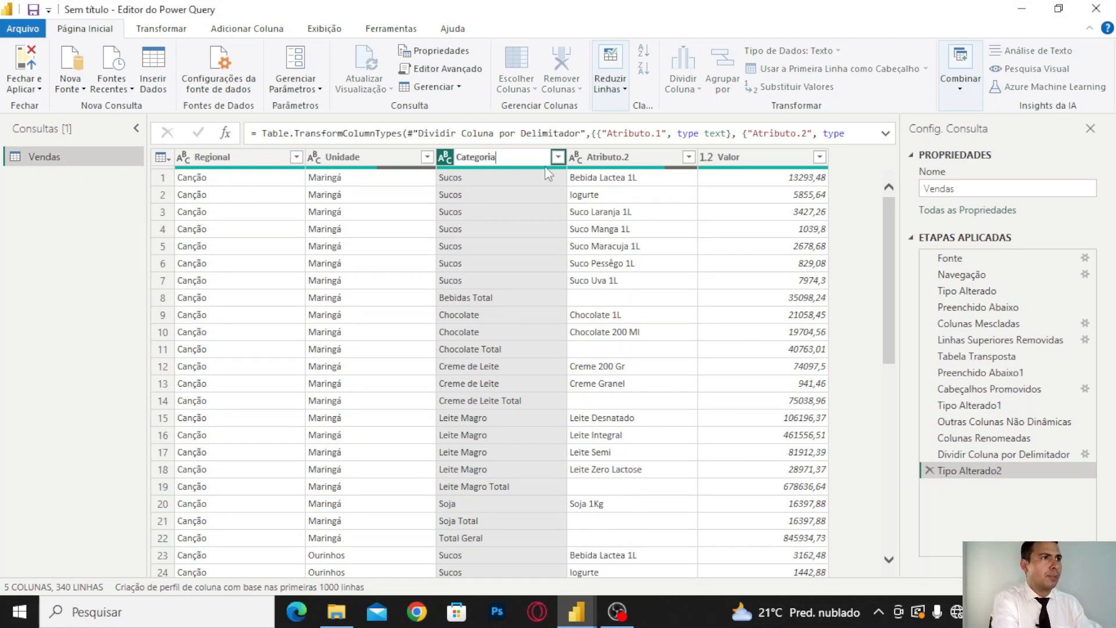
key(Return)
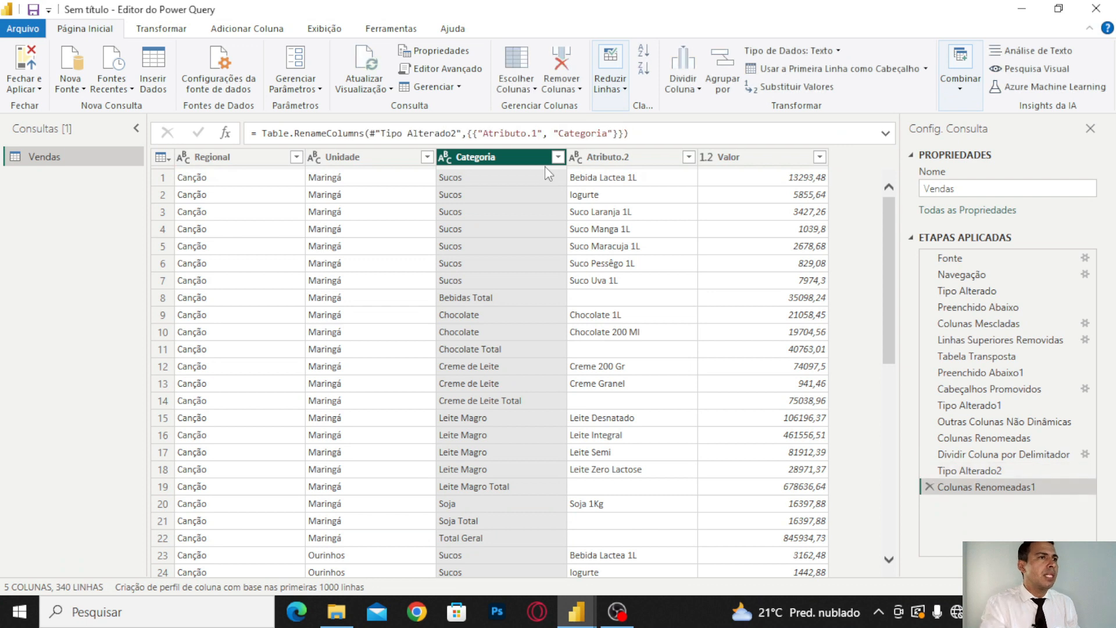
double_click(632, 155)
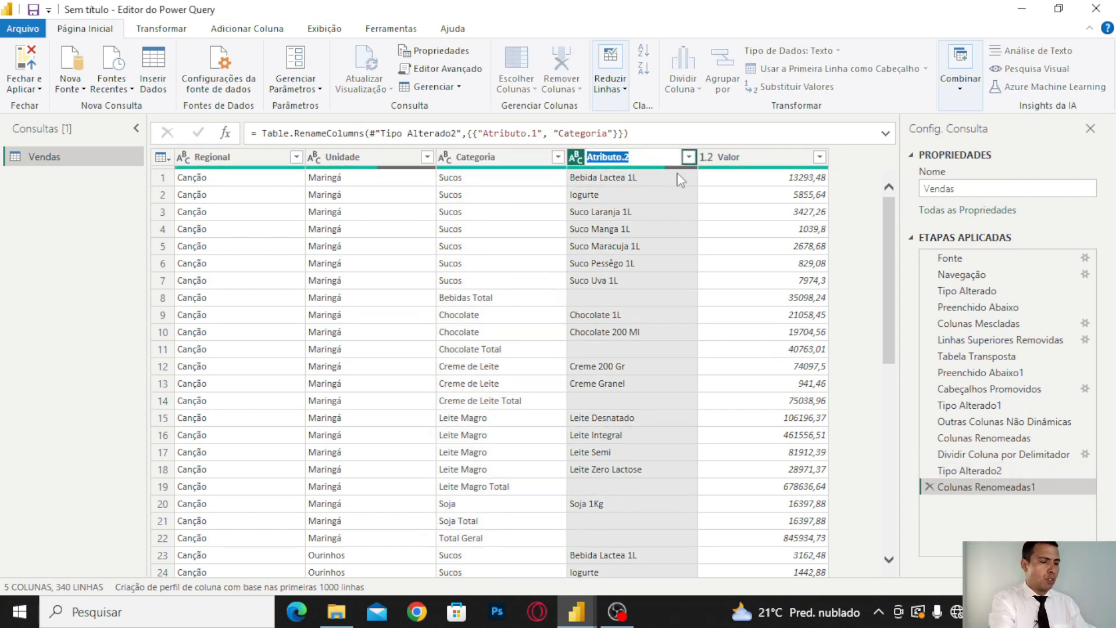
text(Produto)
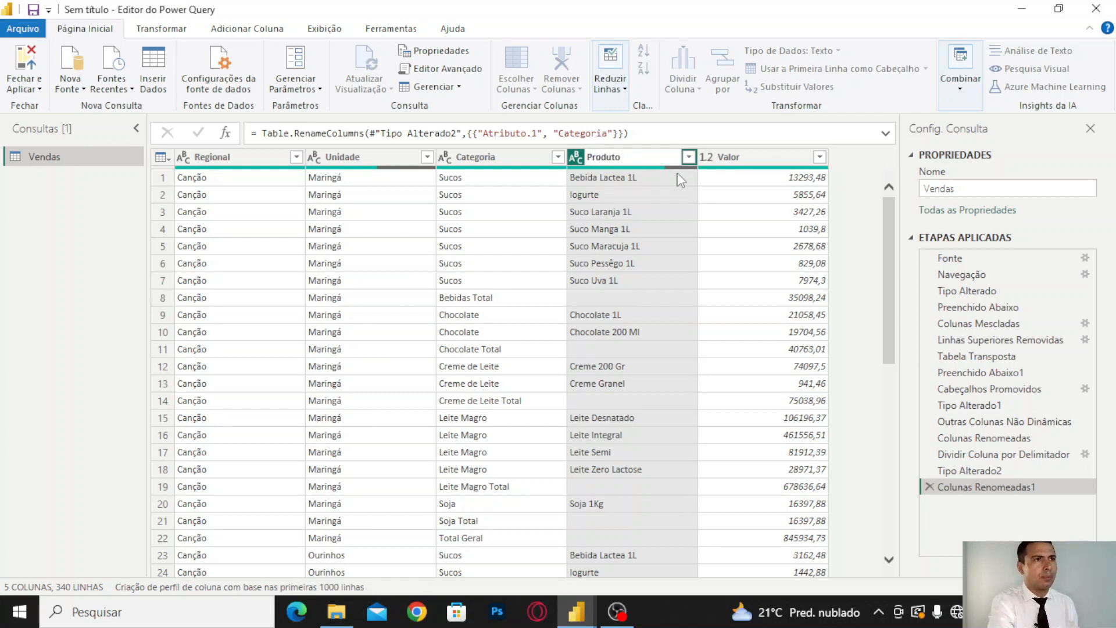
key(Return)
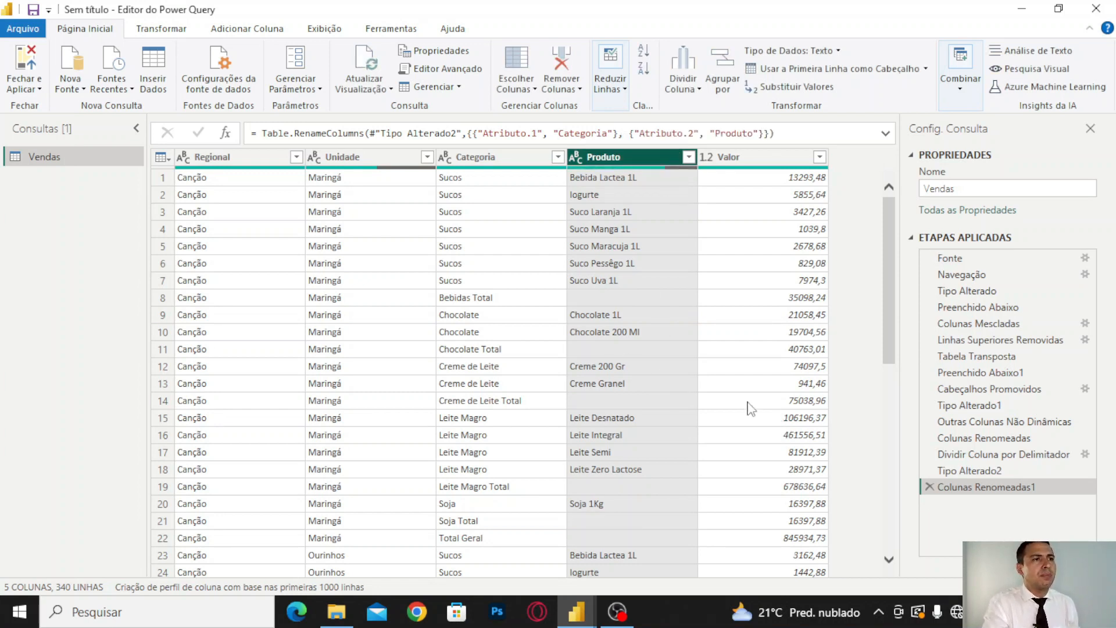
Examine the Categoria and Regional columns for subtotal and grand total rows.
drag(889, 217, 911, 194)
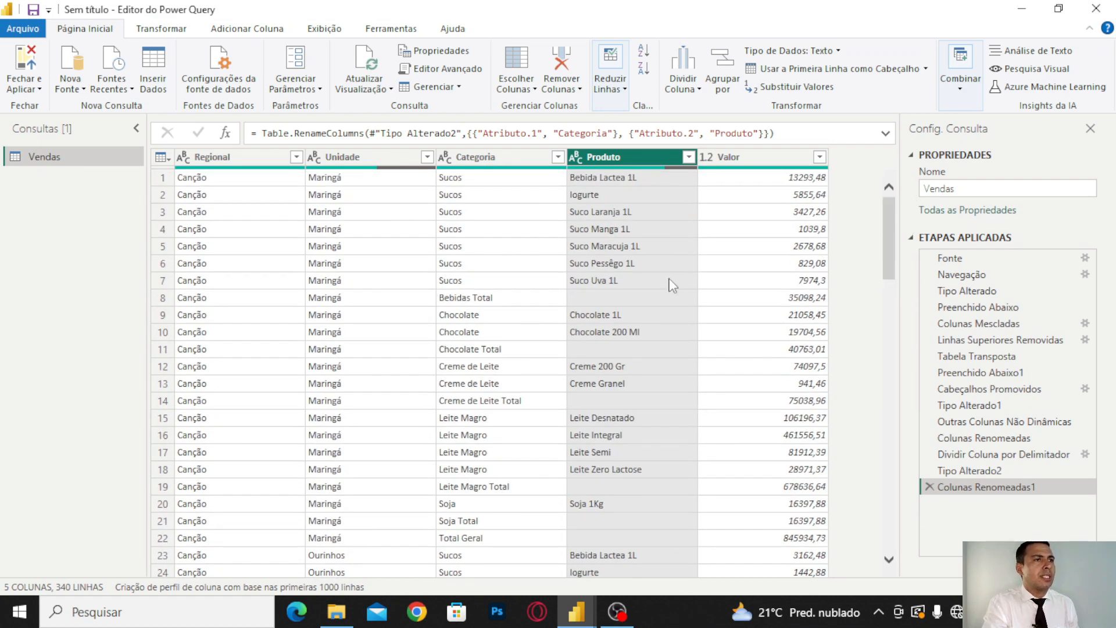
click(492, 298)
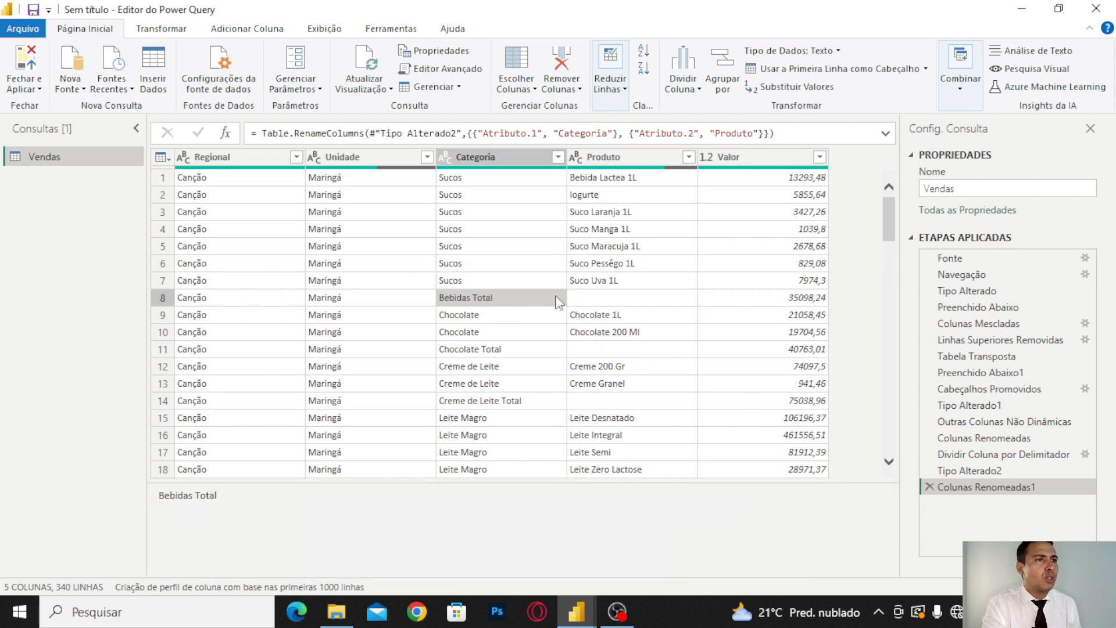
scroll(465, 327, down, 5)
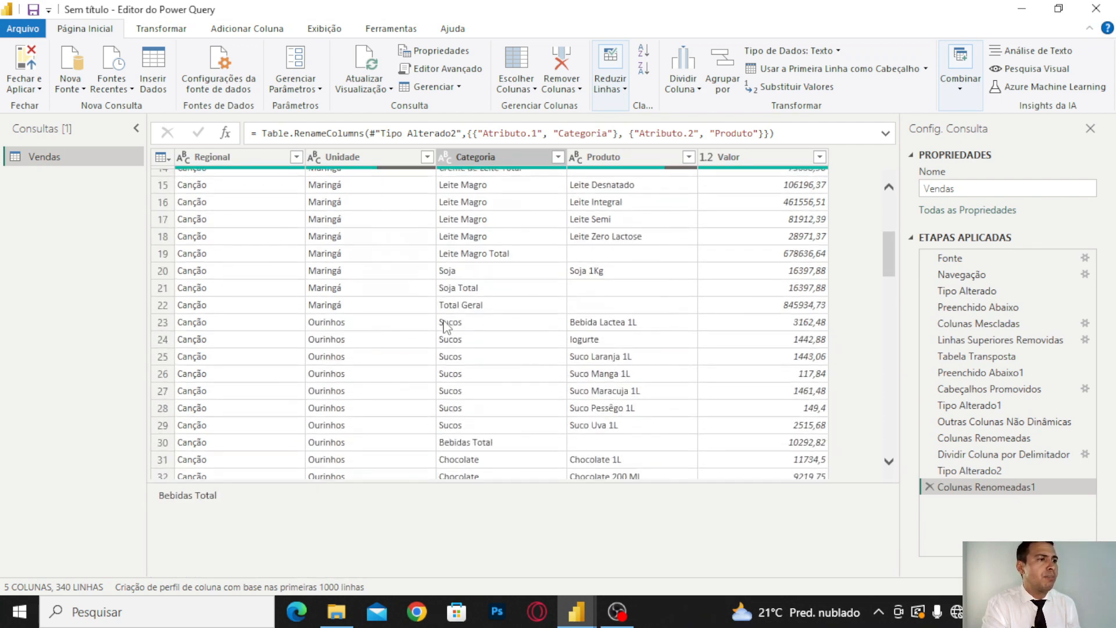
click(485, 306)
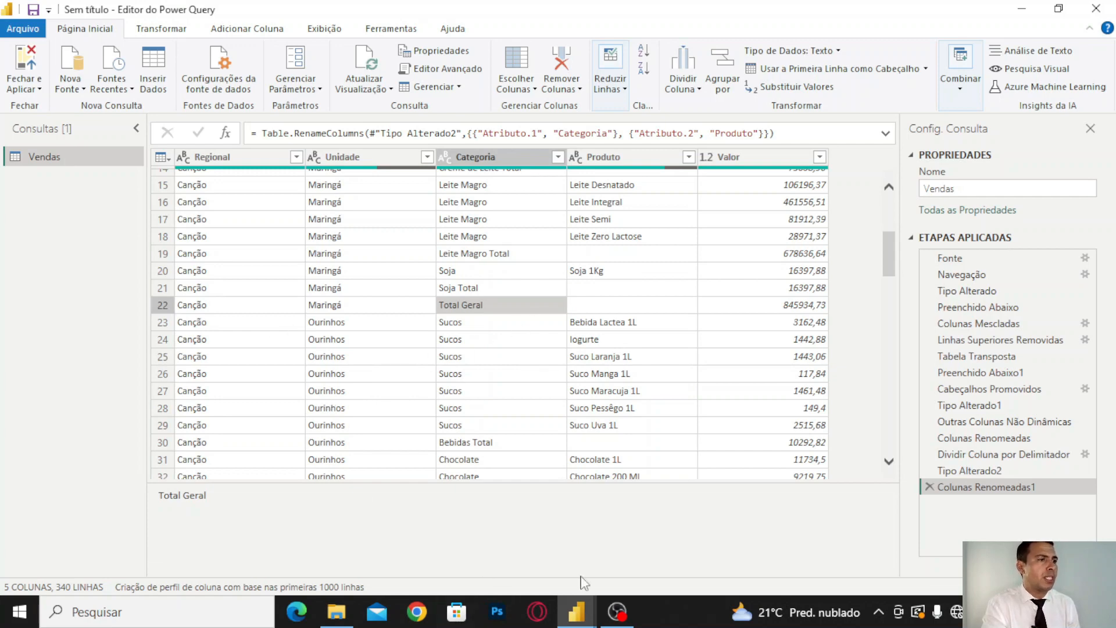
scroll(463, 440, up, 5)
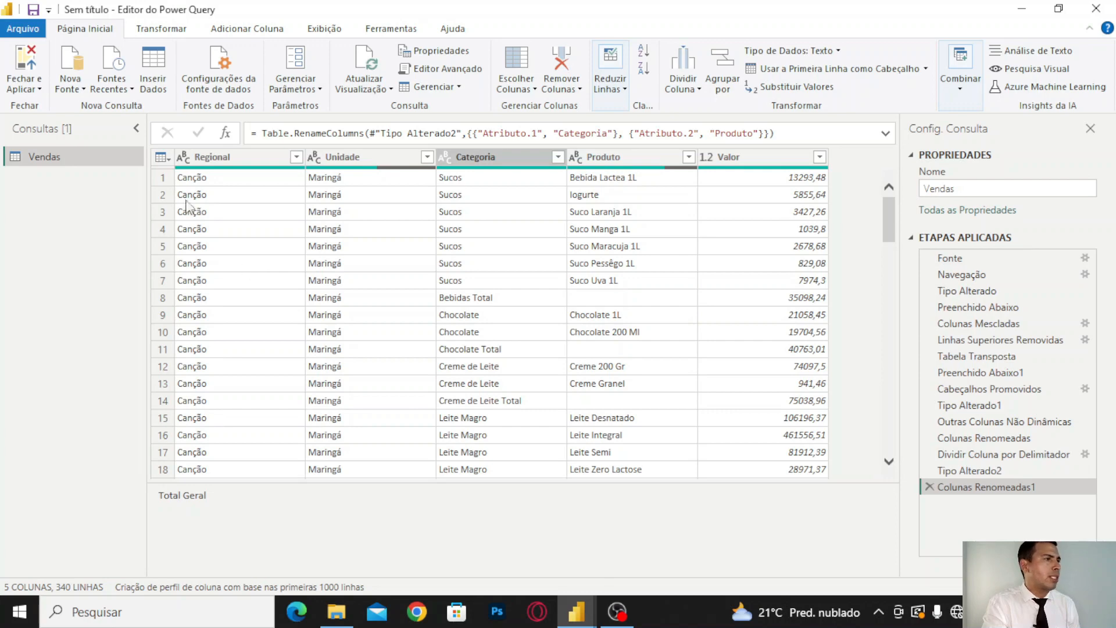
scroll(237, 302, down, 9)
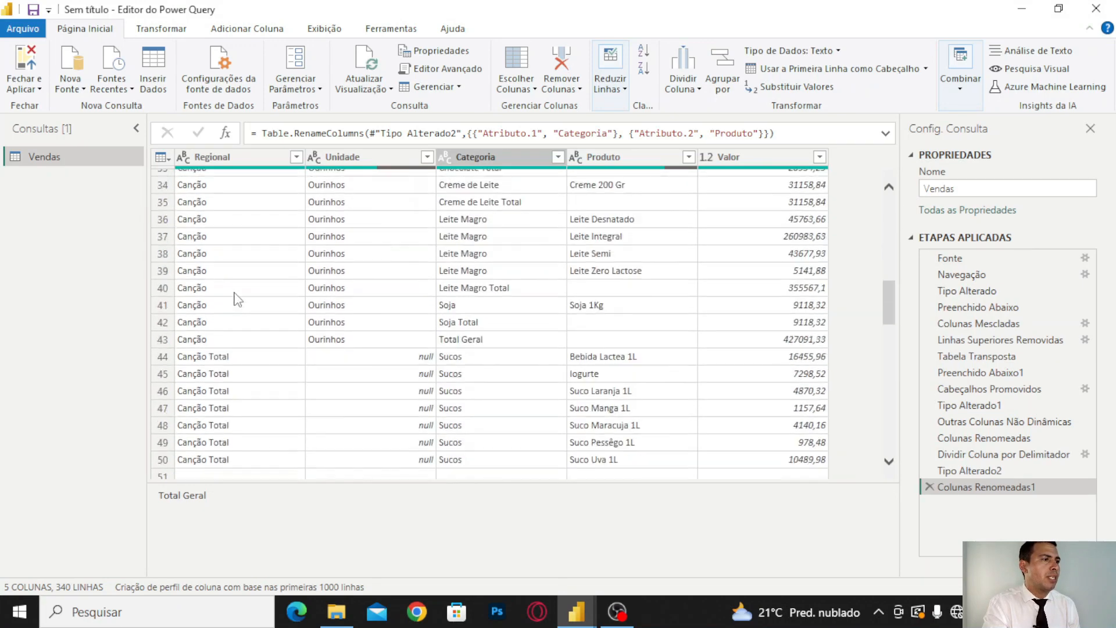
scroll(238, 299, down, 6)
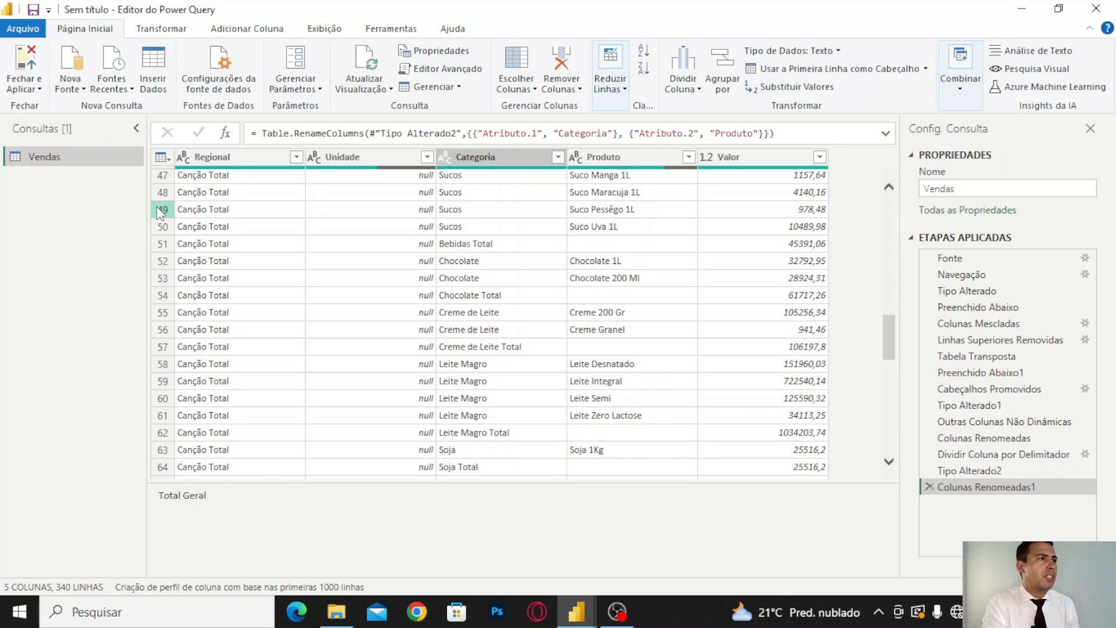
Filter the Regional column with a text filter that keeps only rows not containing "Total".
click(203, 157)
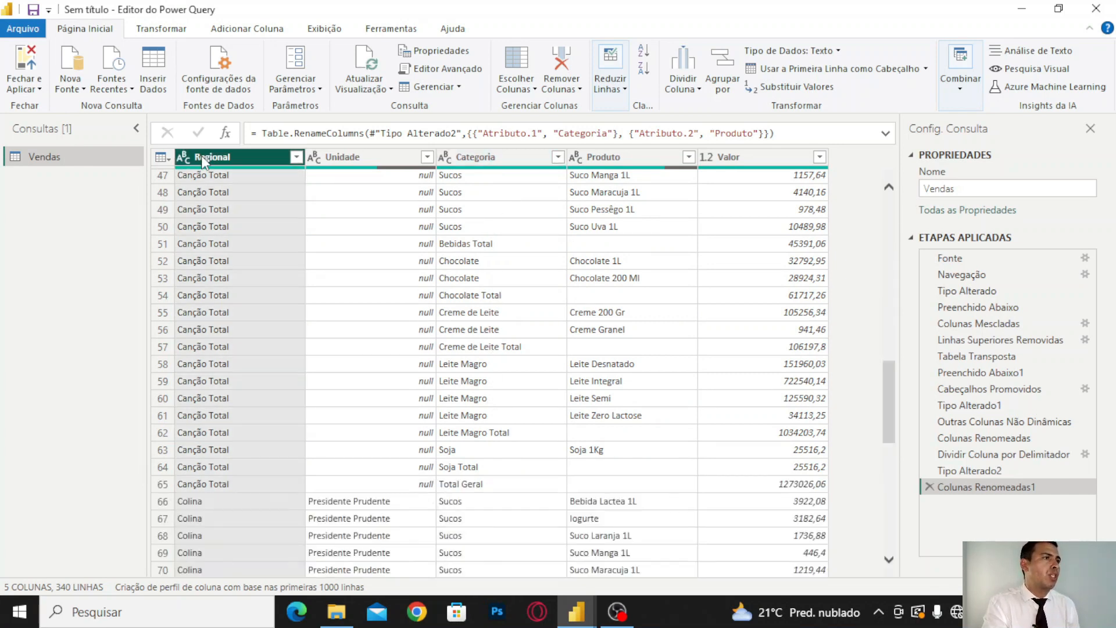
click(297, 157)
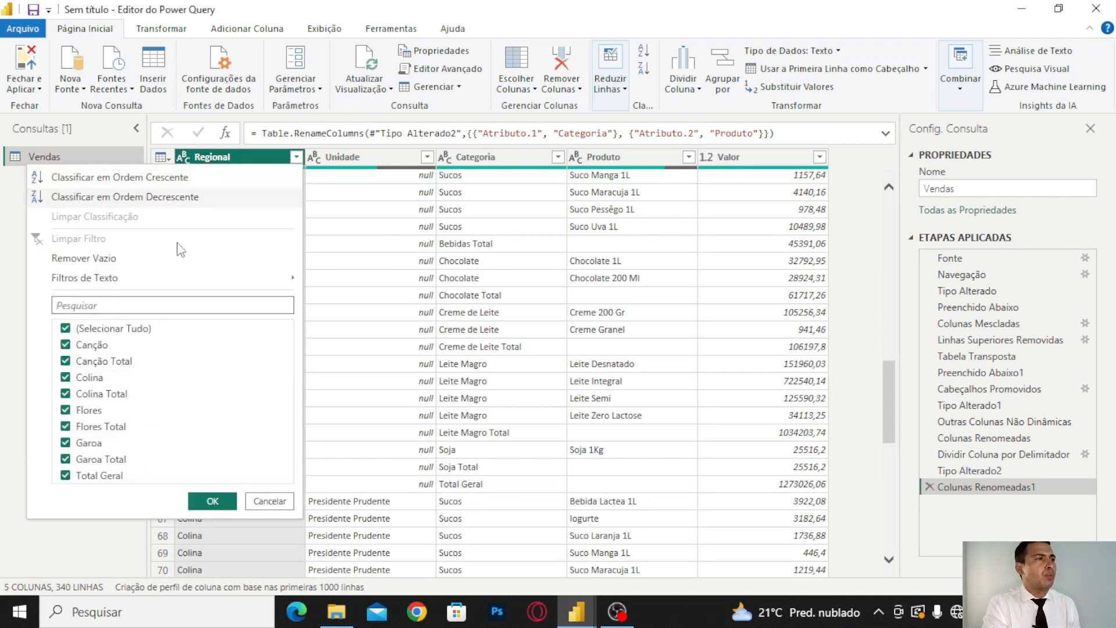
mouse_move(127, 280)
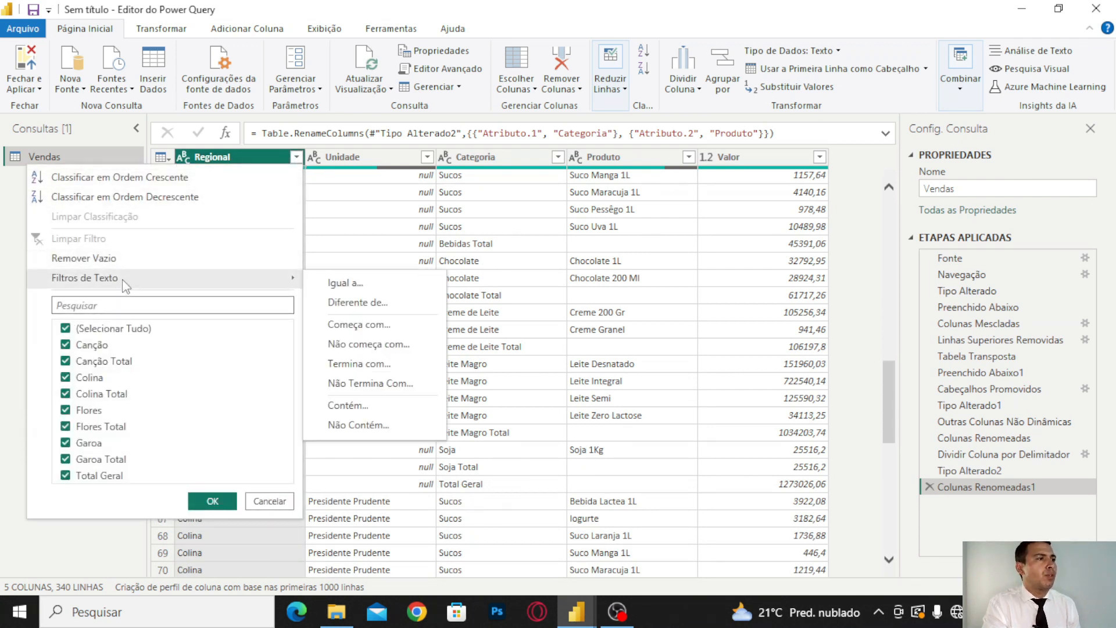
click(366, 426)
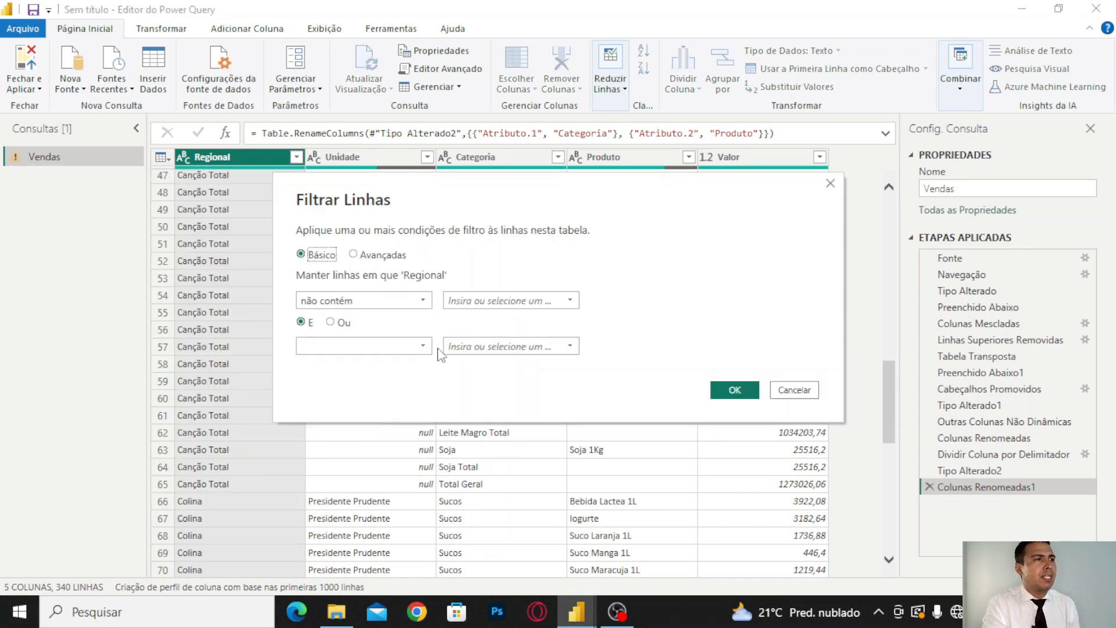
click(484, 301)
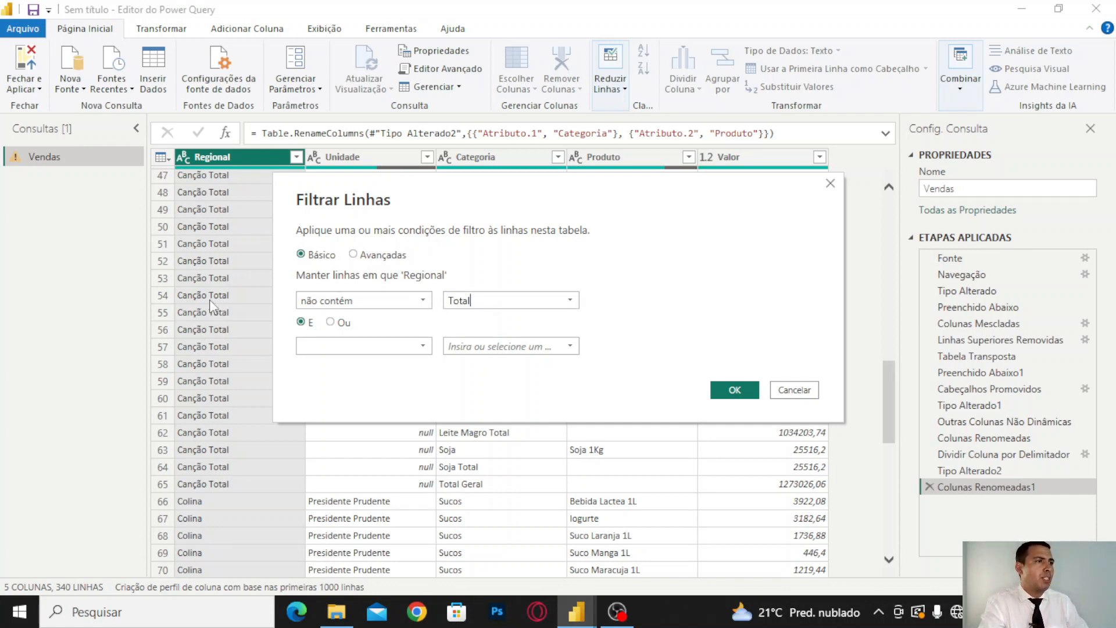
click(726, 390)
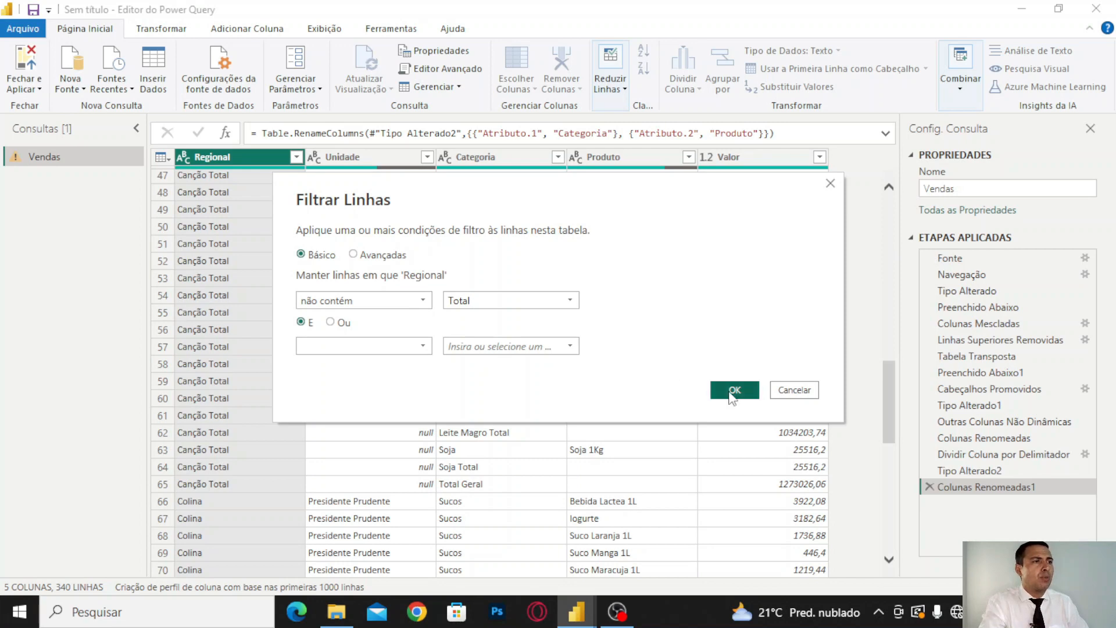
Filter the Categoria column with a text filter that keeps only rows not containing "Total".
scroll(257, 198, down, 20)
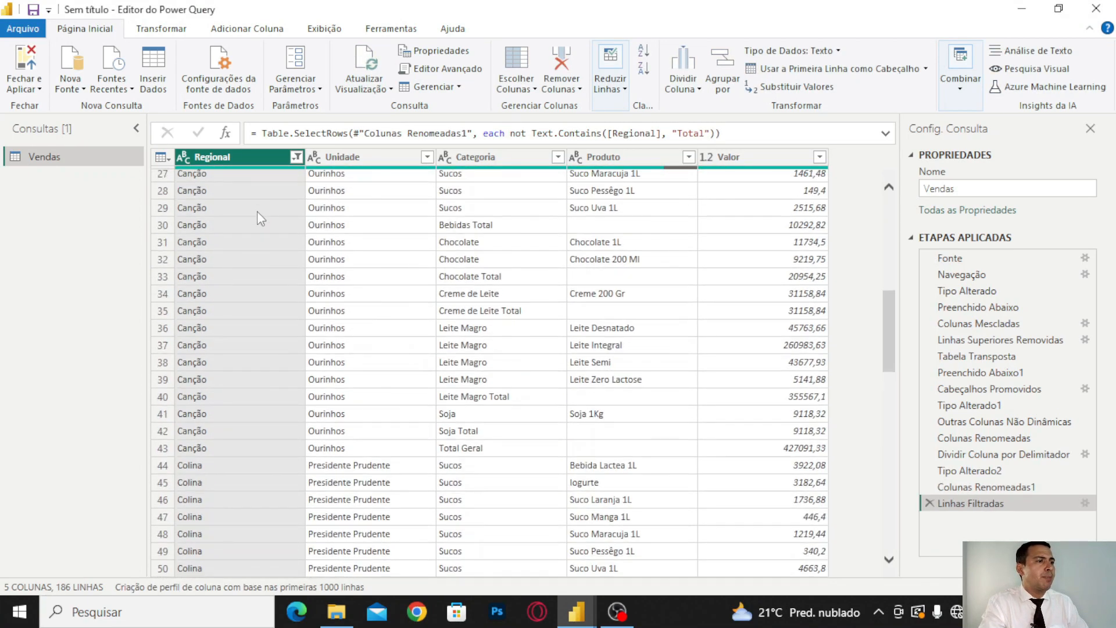
scroll(257, 218, down, 8)
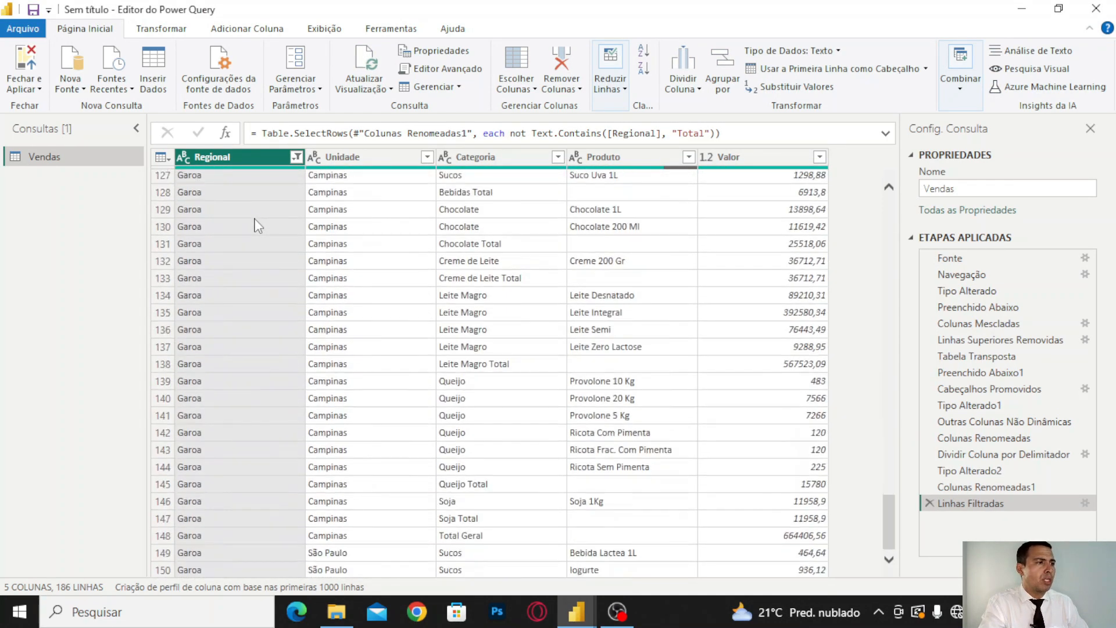
scroll(253, 213, up, 12)
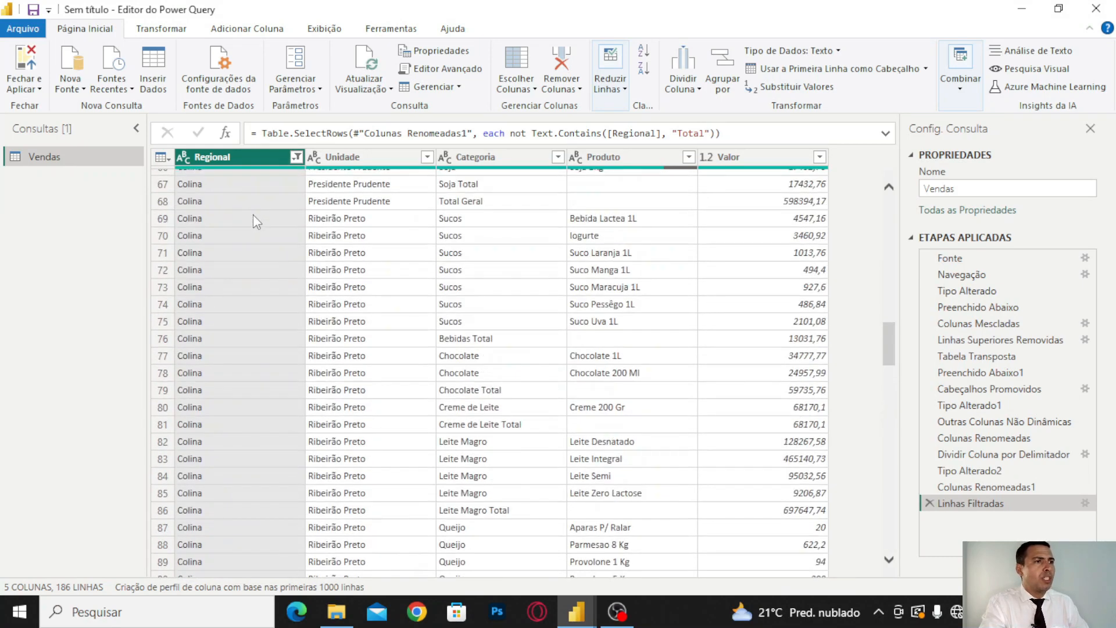
scroll(253, 214, down, 9)
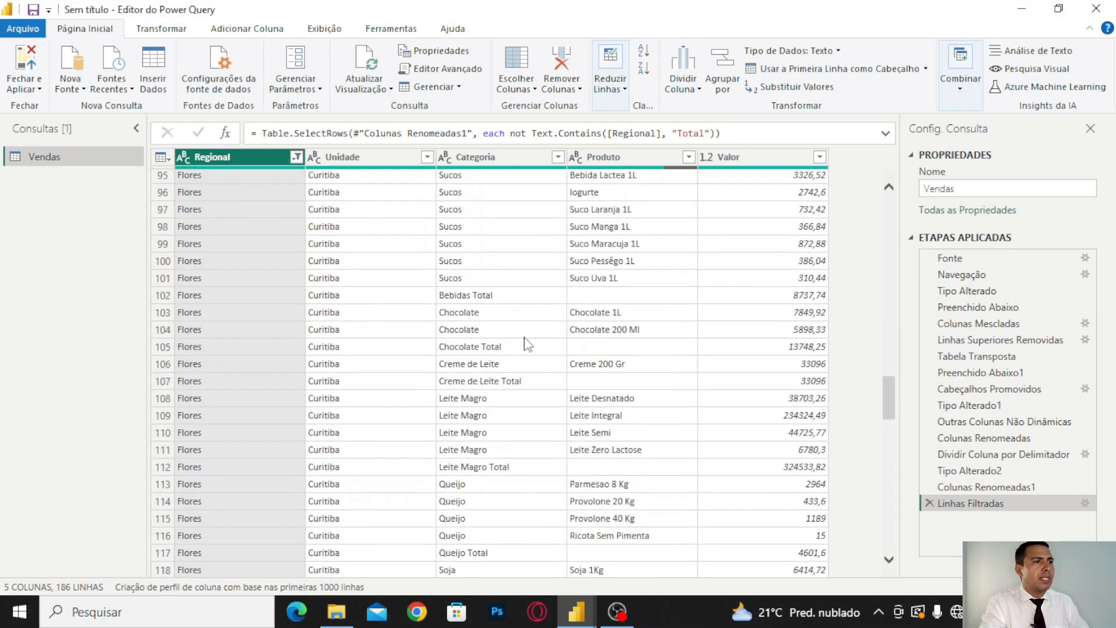
click(463, 348)
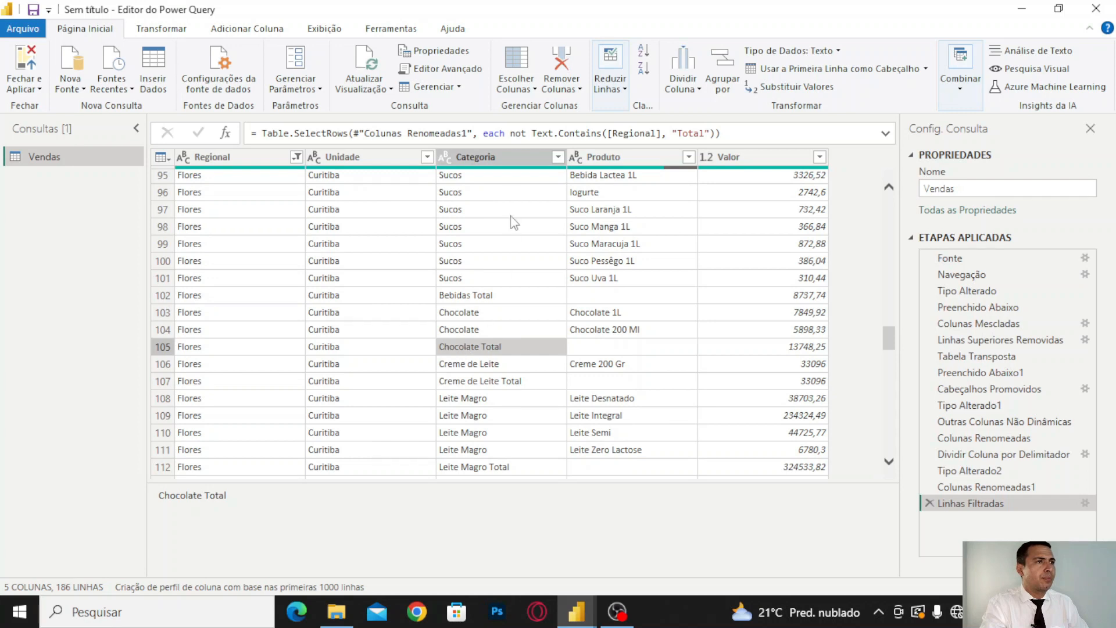
click(482, 157)
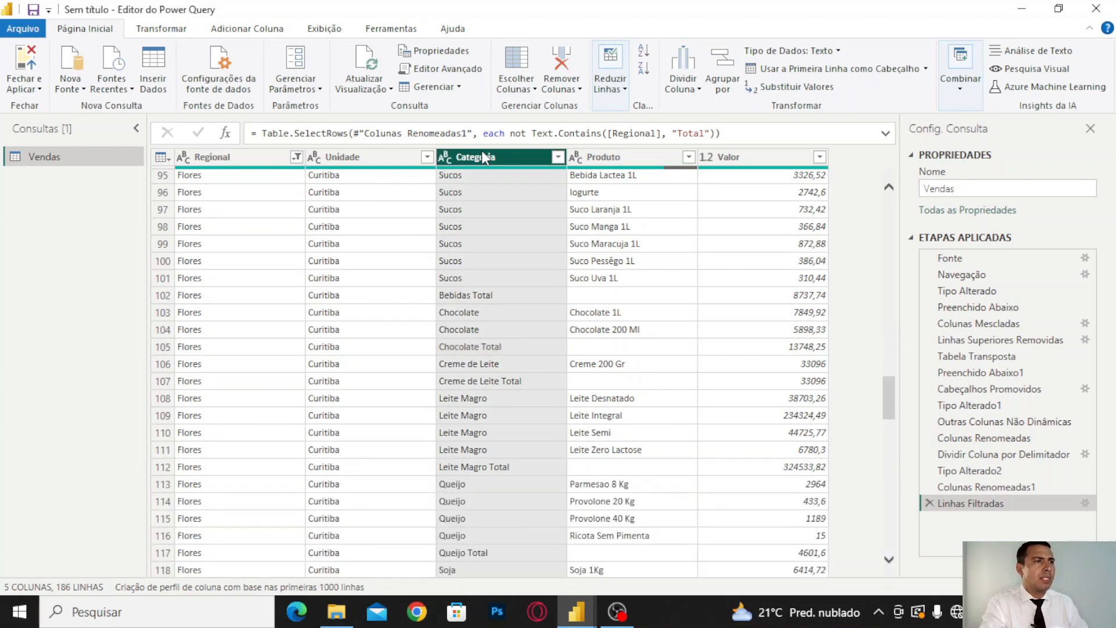
click(555, 162)
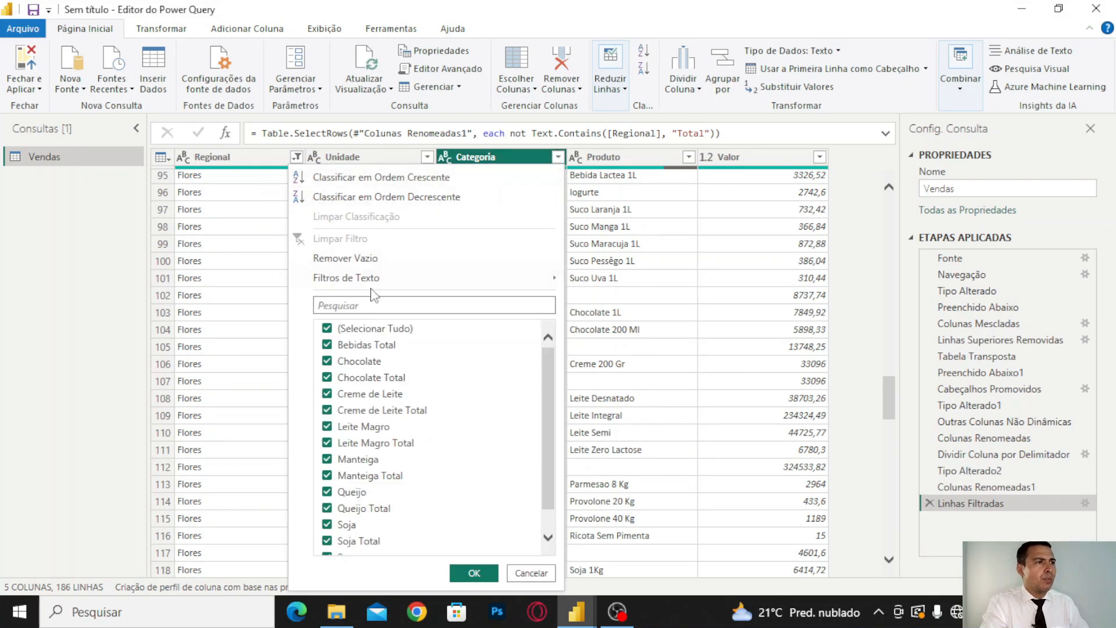
mouse_move(372, 280)
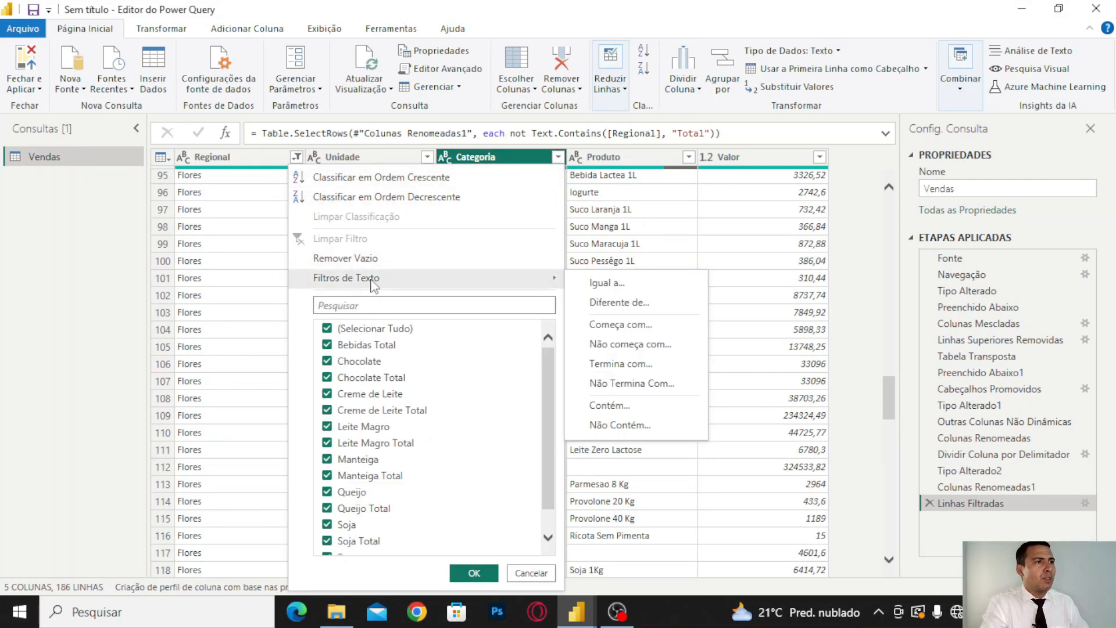
click(637, 424)
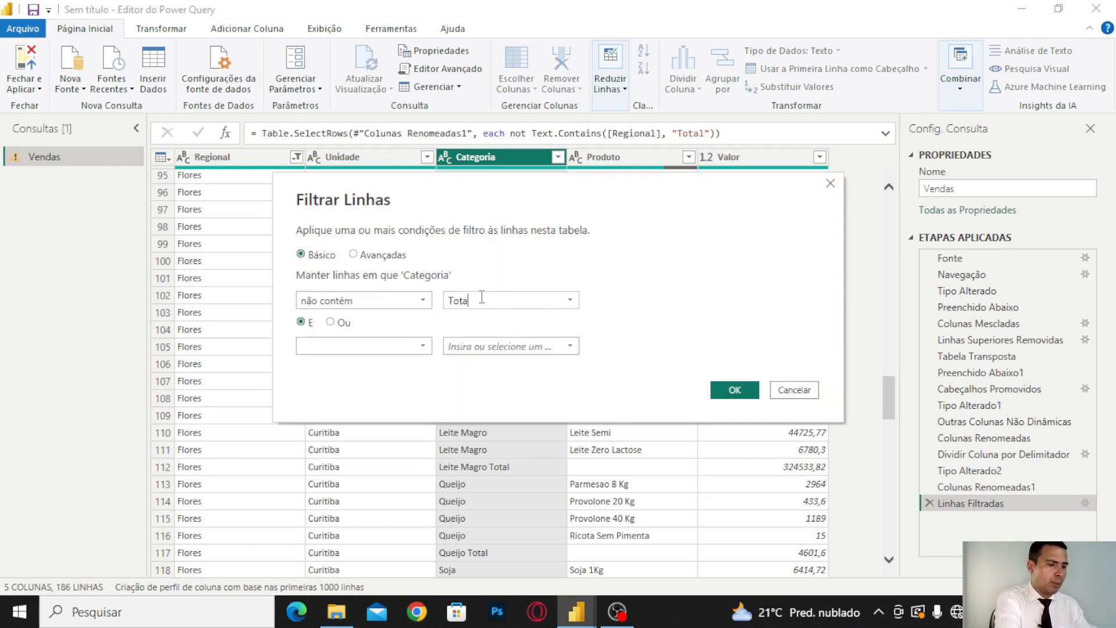
click(735, 390)
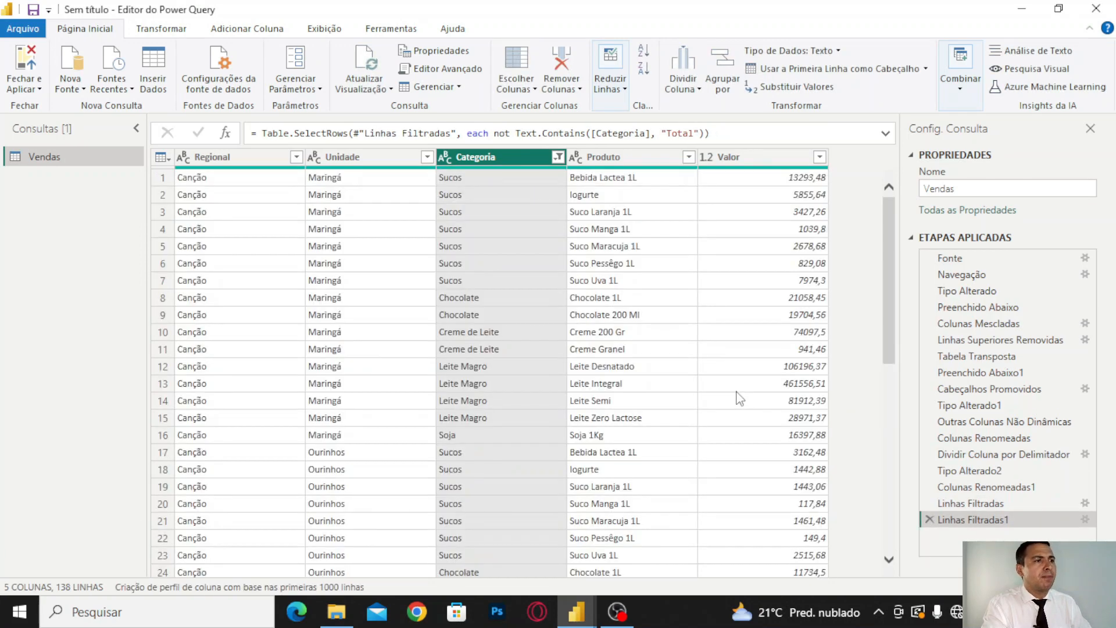
View the original cross-tab data at the Navegação step, and return to the last filtering step for comparison.
drag(893, 246, 904, 199)
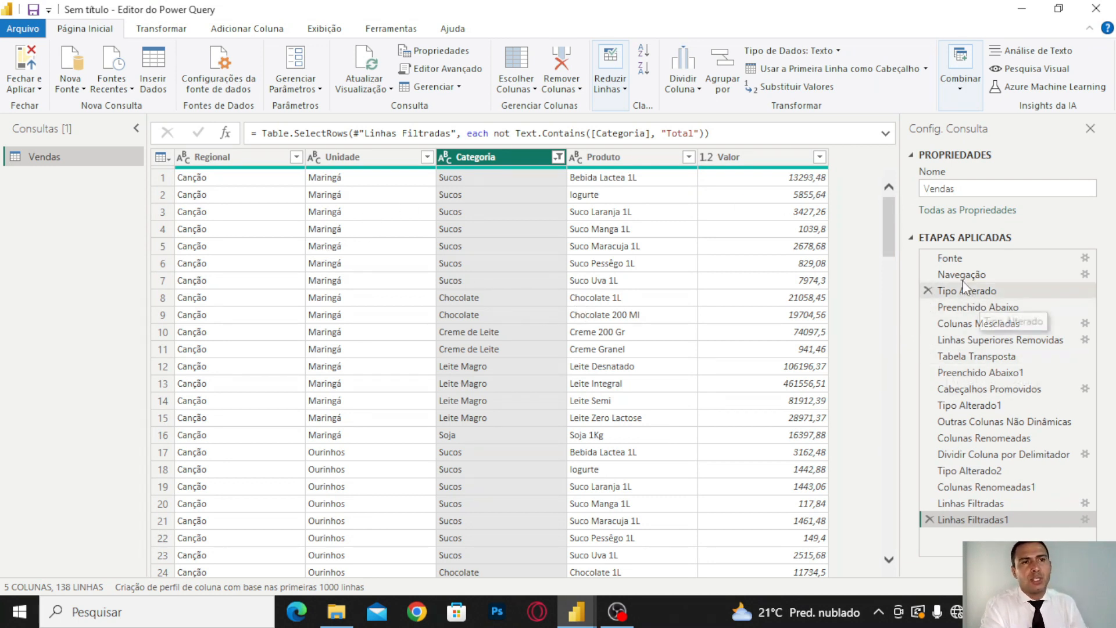
click(977, 278)
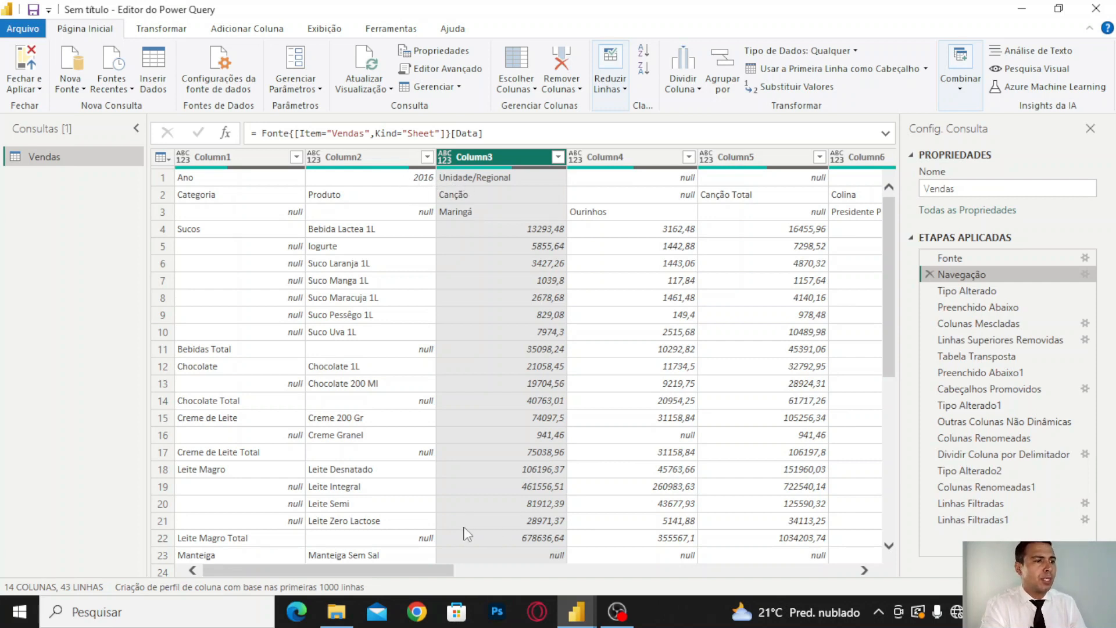
click(986, 521)
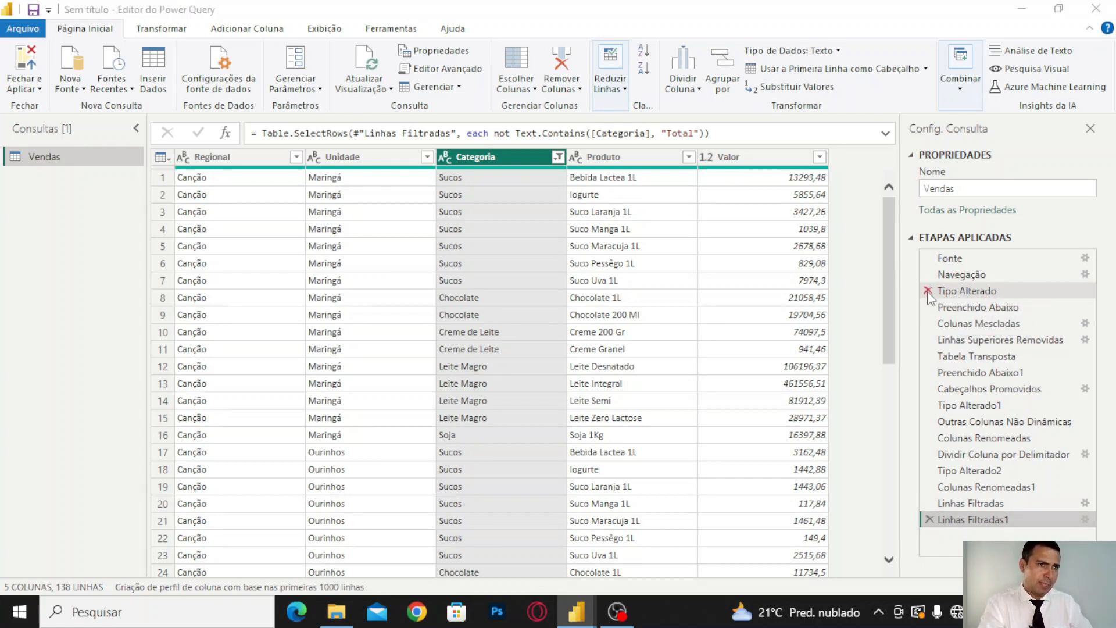
Delete the three automatic type-change steps Tipo Alterado, Tipo Alterado1 and Tipo Alterado2 from the query.
click(928, 291)
click(696, 347)
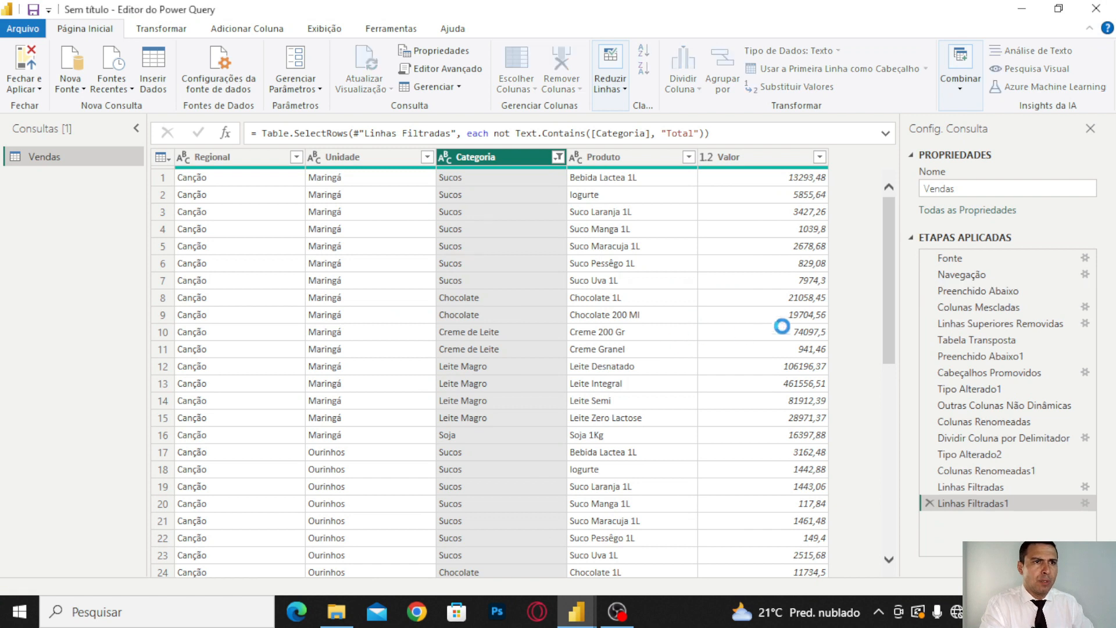
click(928, 390)
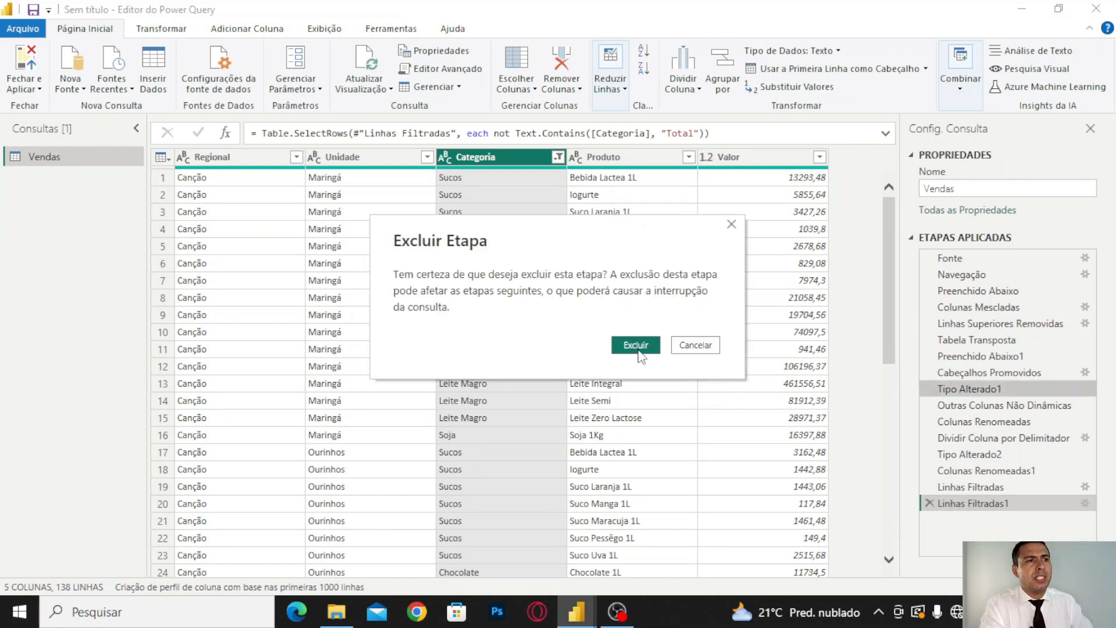
click(638, 351)
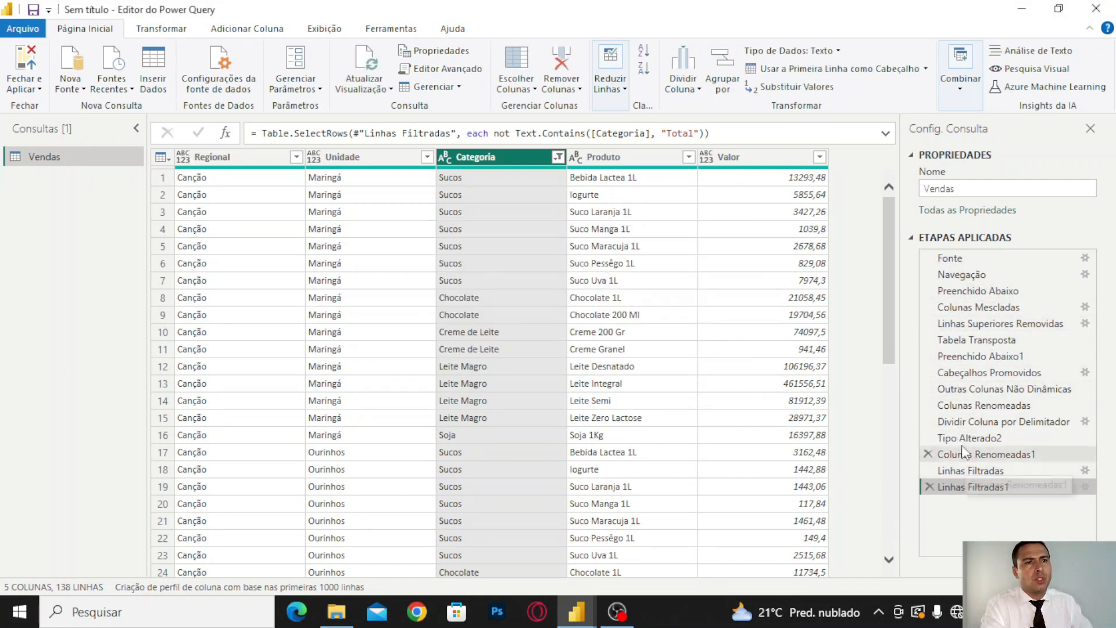
click(929, 439)
click(651, 347)
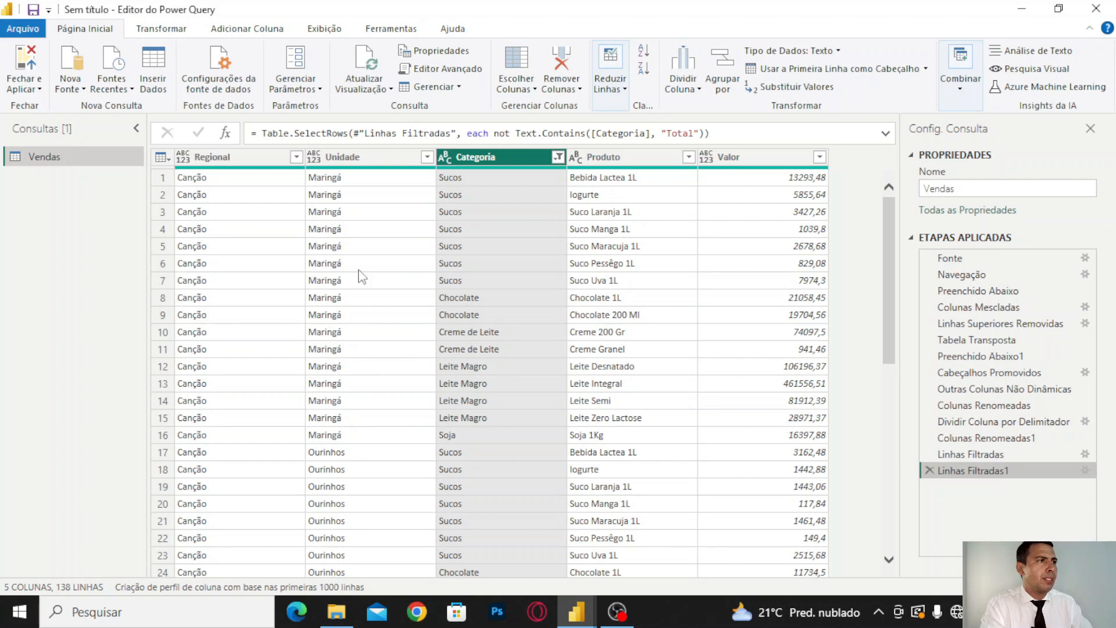
Review the rows of the cleaned Vendas table and compare them with the imported sheet at the Navegação step.
scroll(362, 278, down, 13)
scroll(362, 294, up, 6)
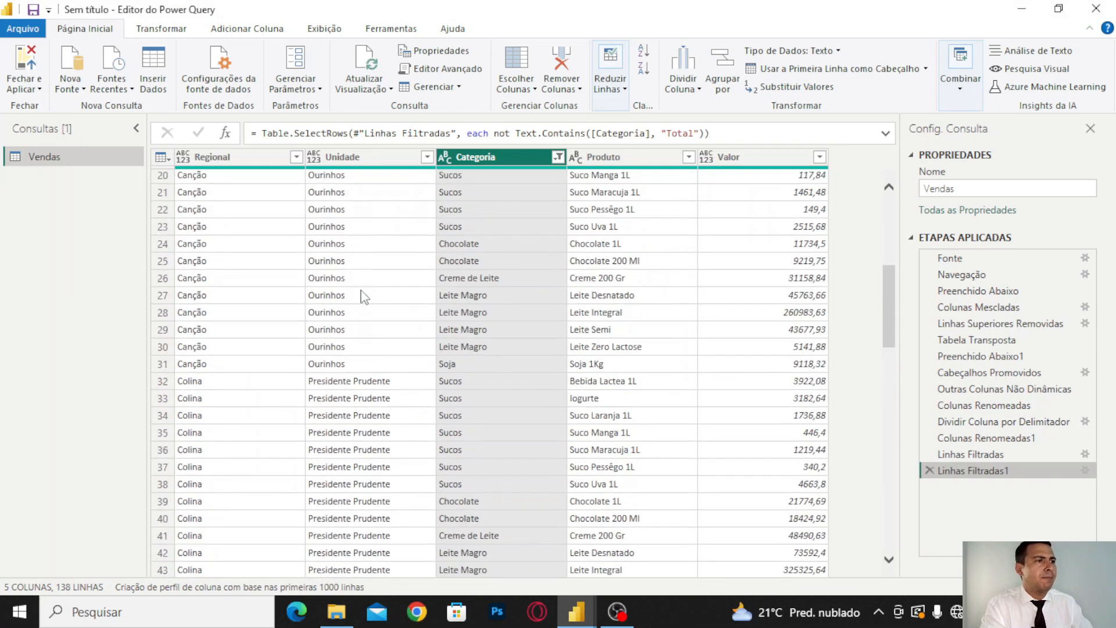
scroll(363, 297, up, 8)
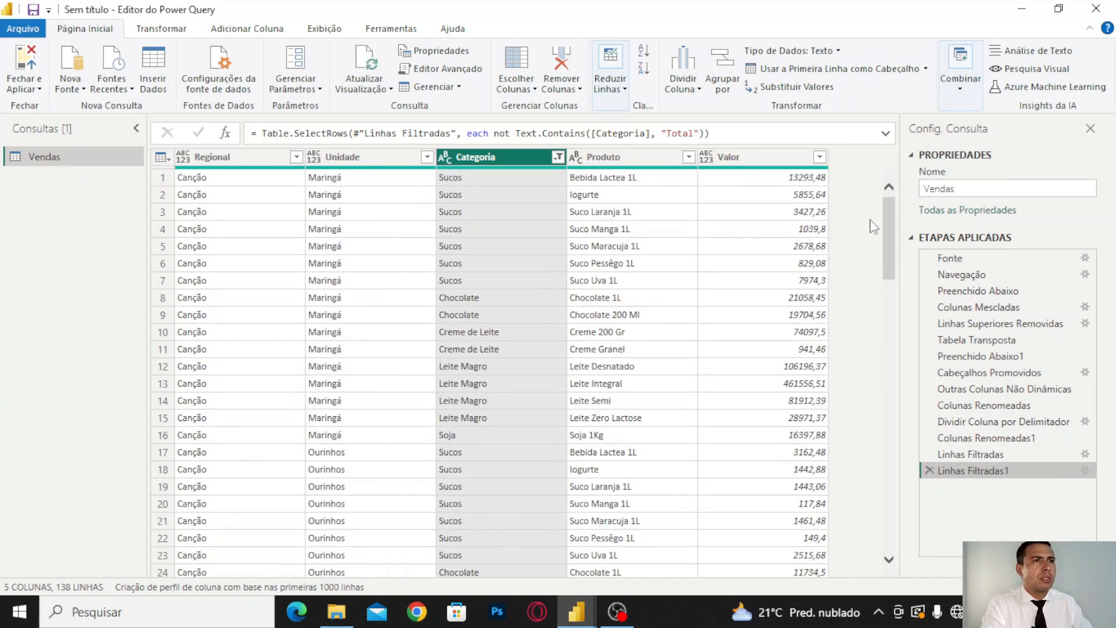
drag(889, 215, 903, 184)
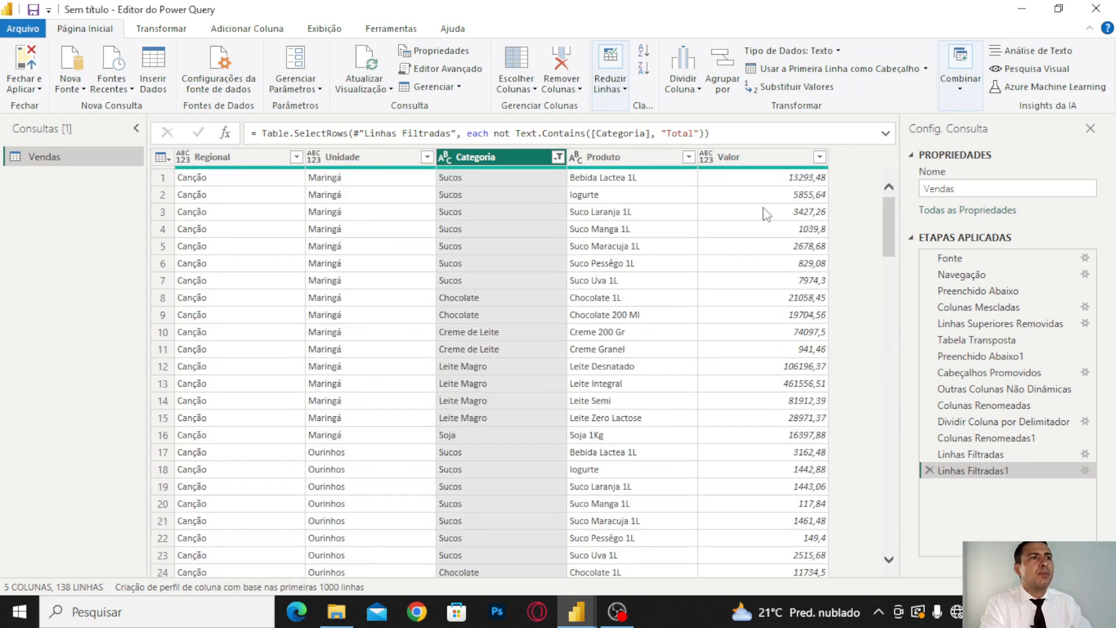
click(975, 277)
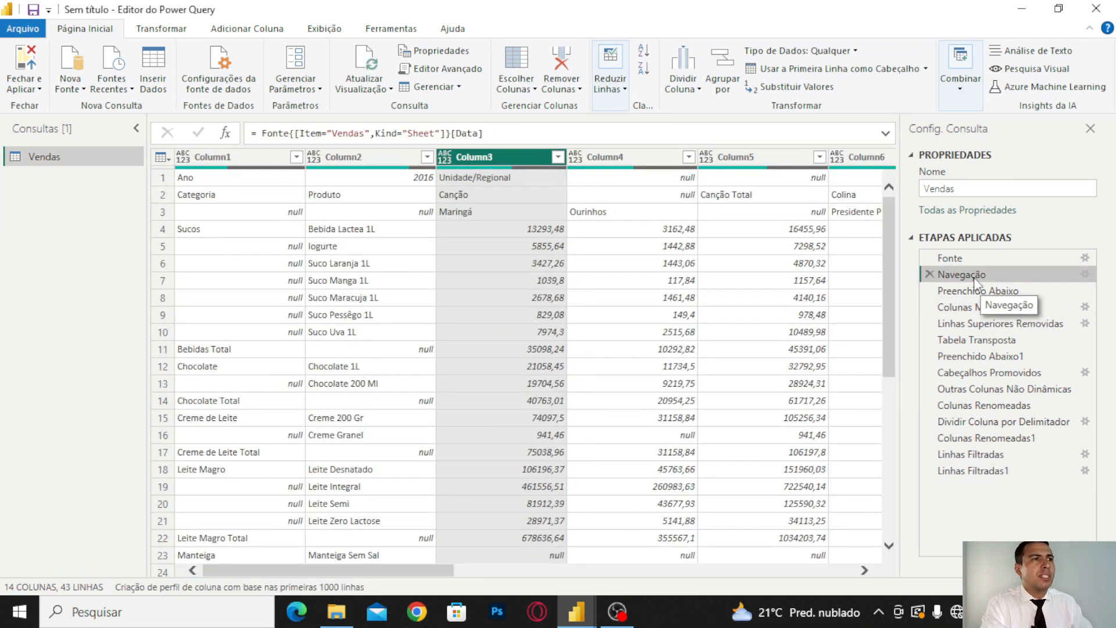
click(986, 474)
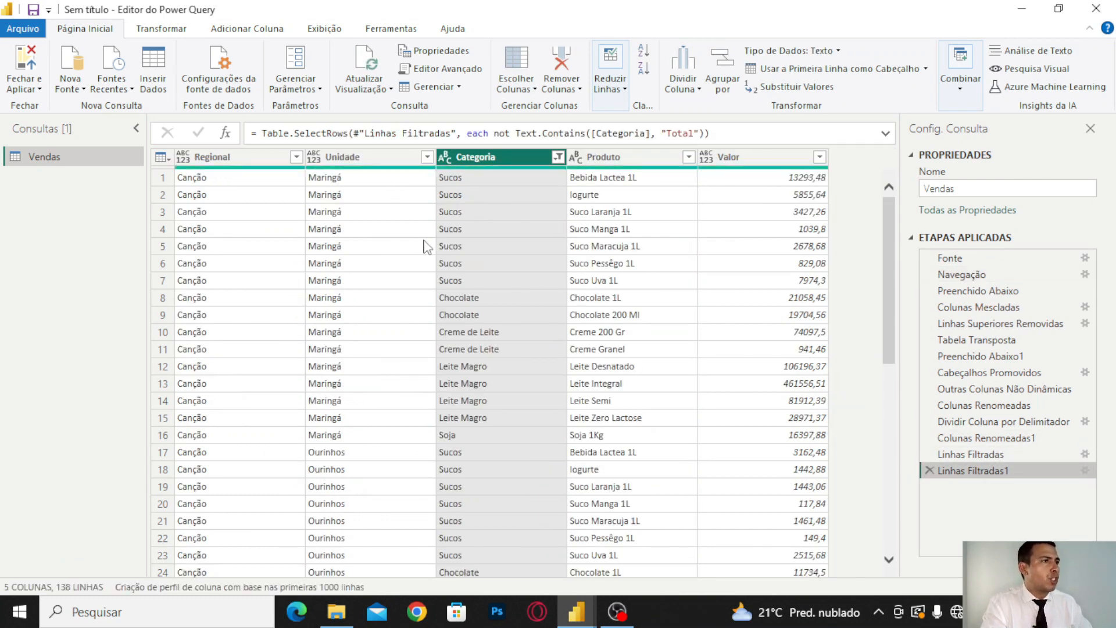
Duplicate the Vendas query and compare the copy with the original query.
right_click(49, 156)
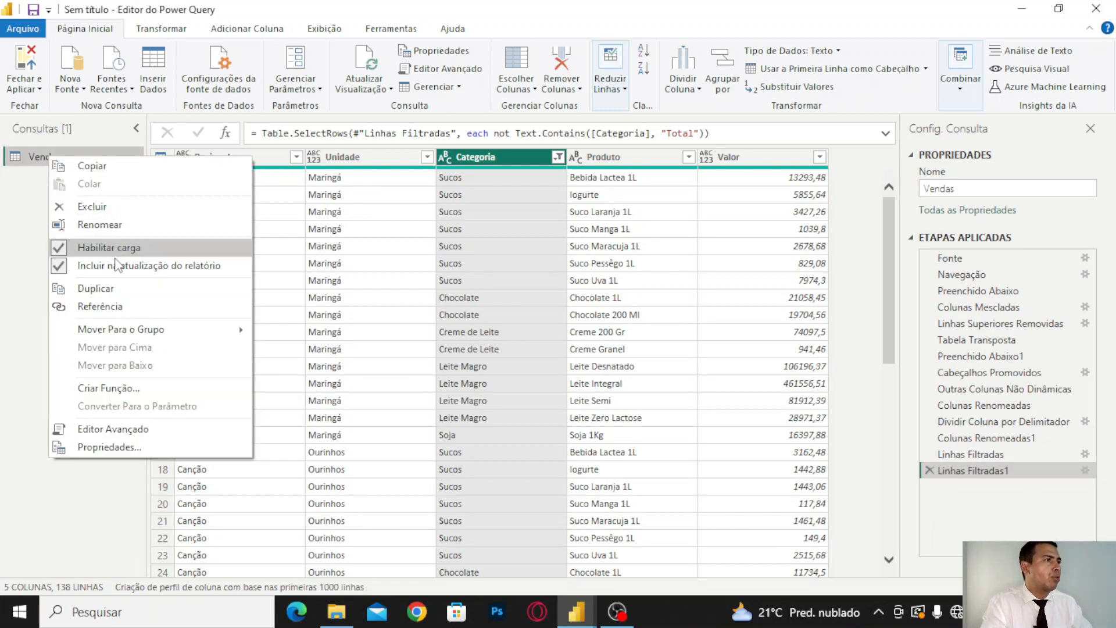
click(113, 289)
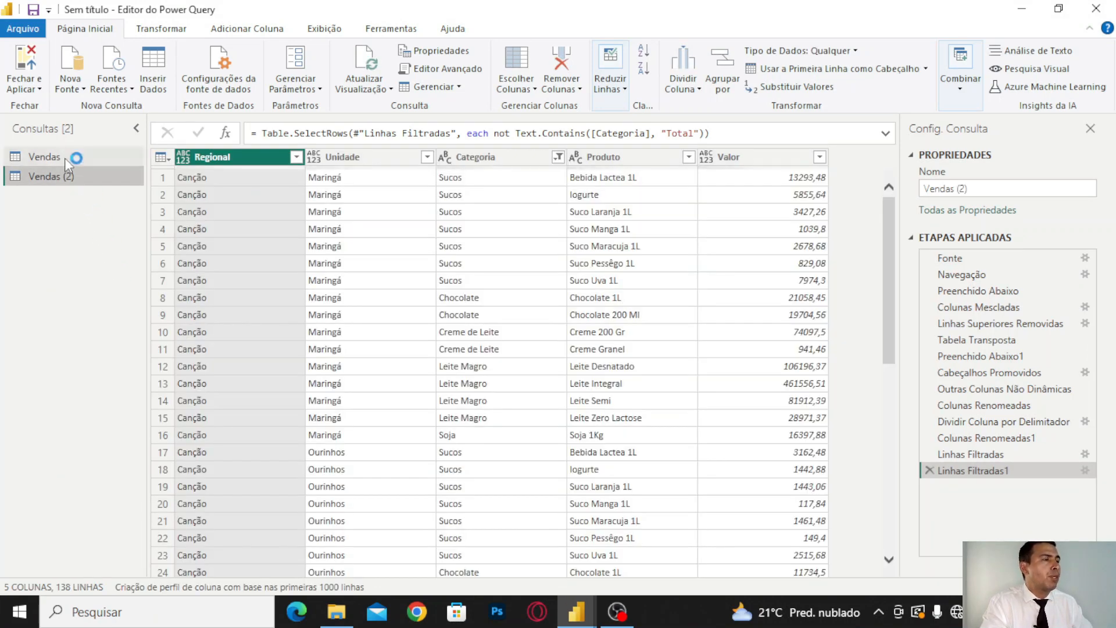
click(65, 154)
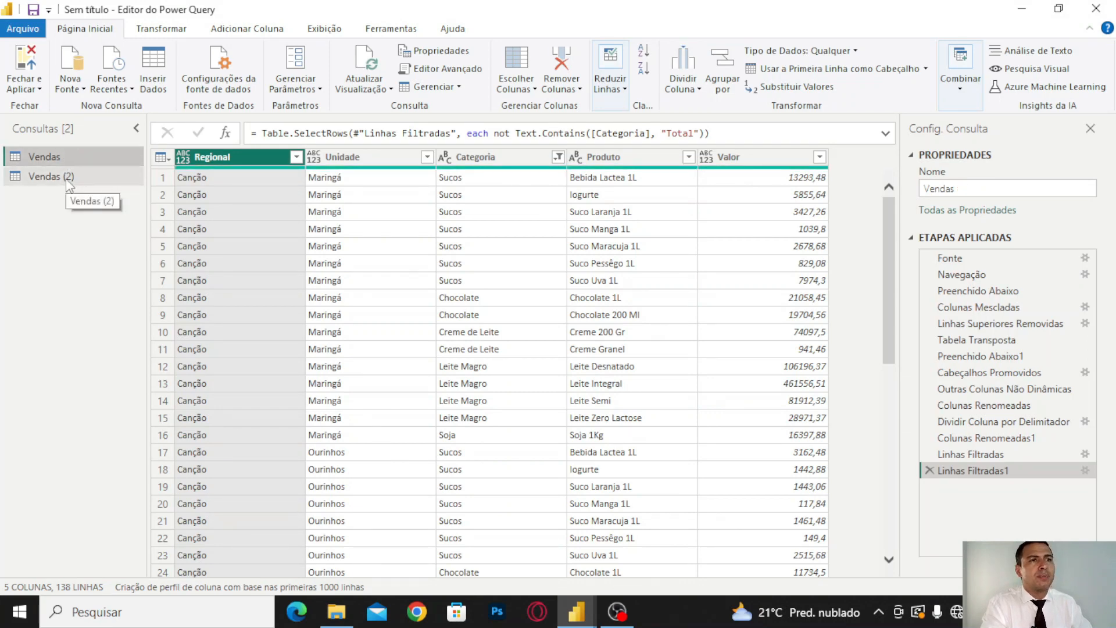
click(66, 181)
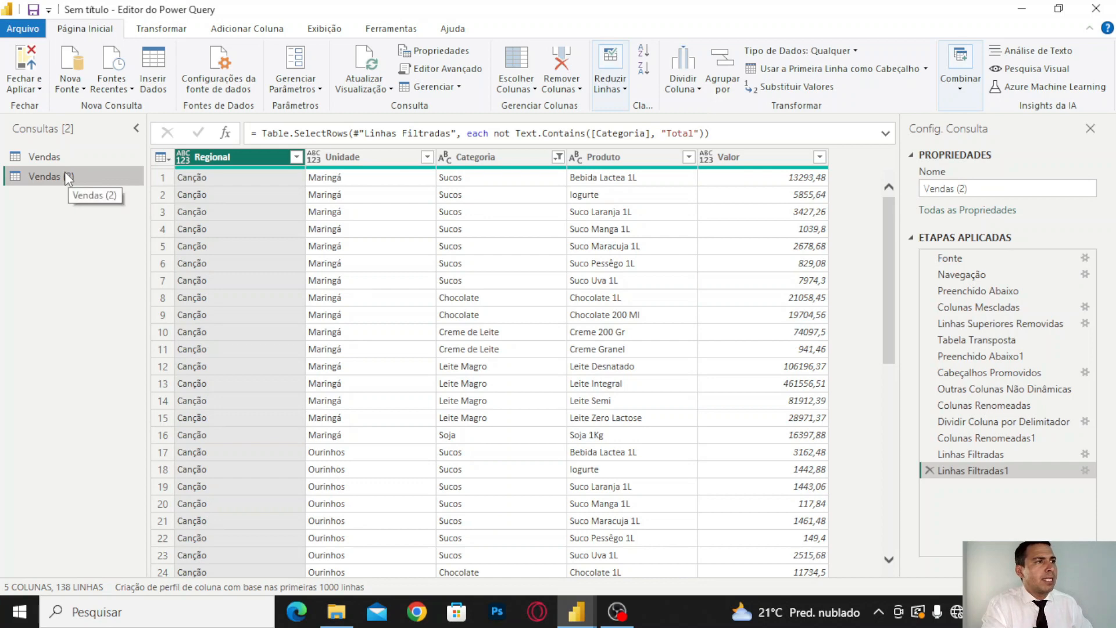
Drill down into the year cell 2016 in Column2 at the duplicate's Navegação step, replacing the subsequent steps, and copy the resulting formula.
click(971, 282)
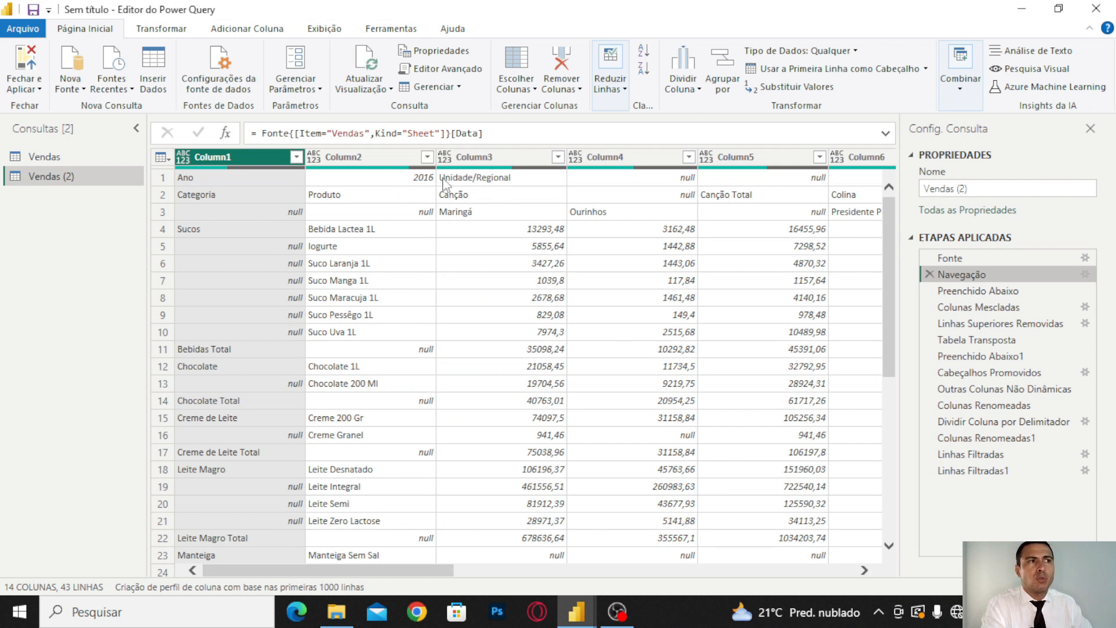
click(399, 182)
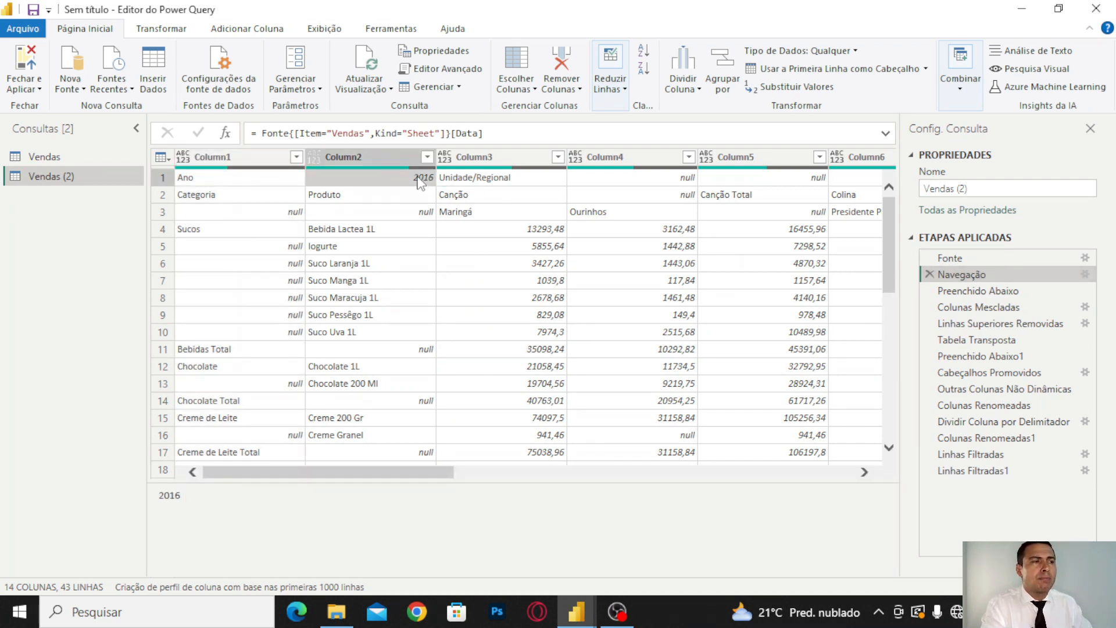
right_click(418, 181)
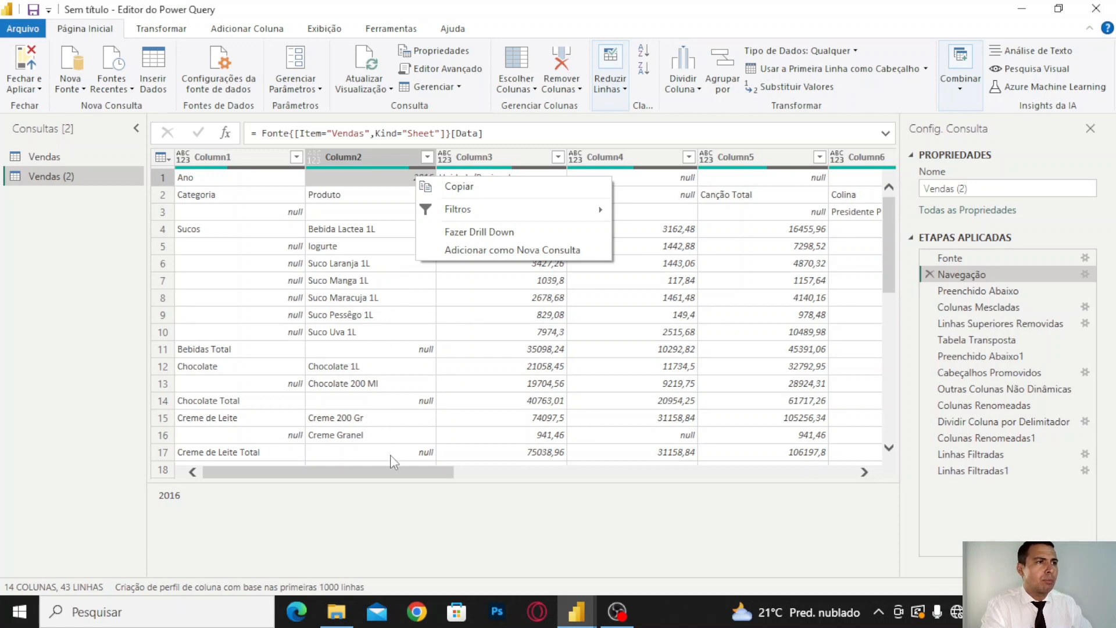
click(480, 235)
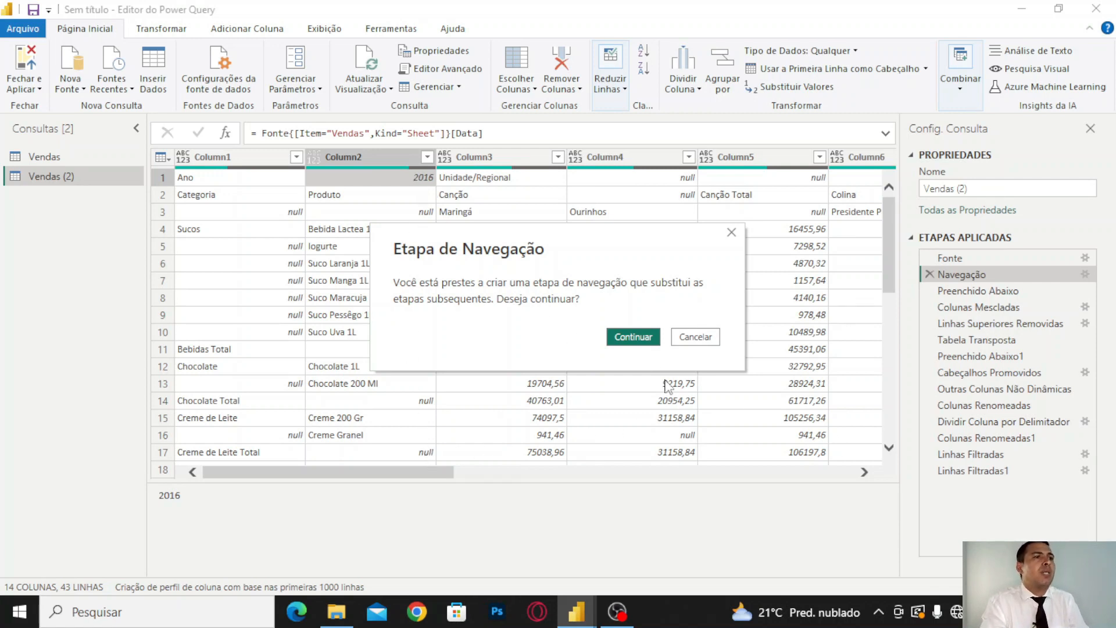
click(644, 339)
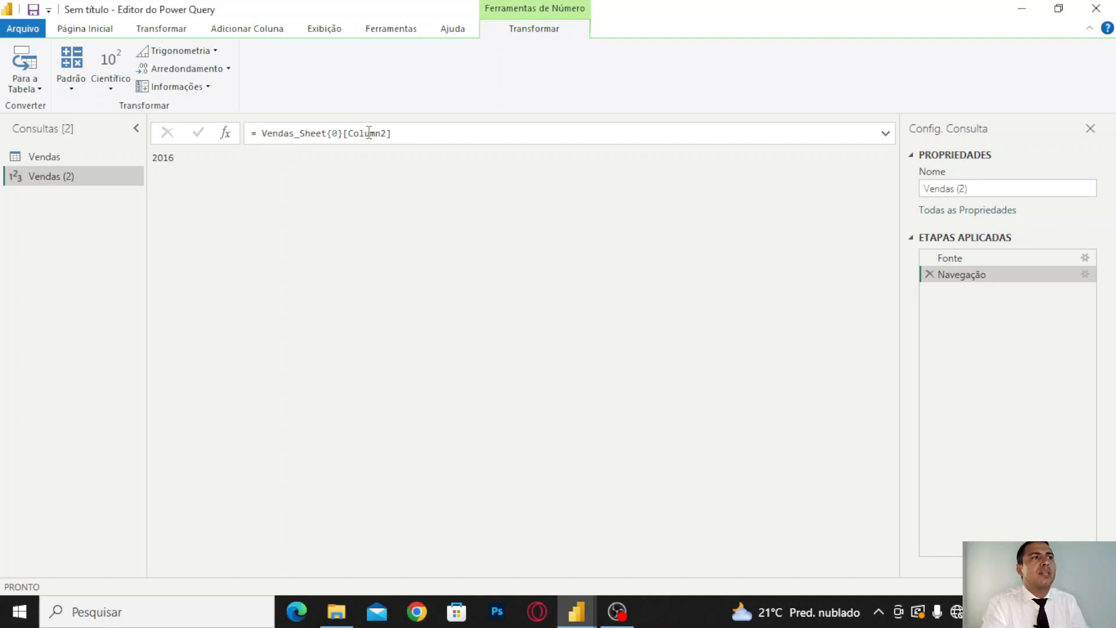
drag(418, 130, 244, 137)
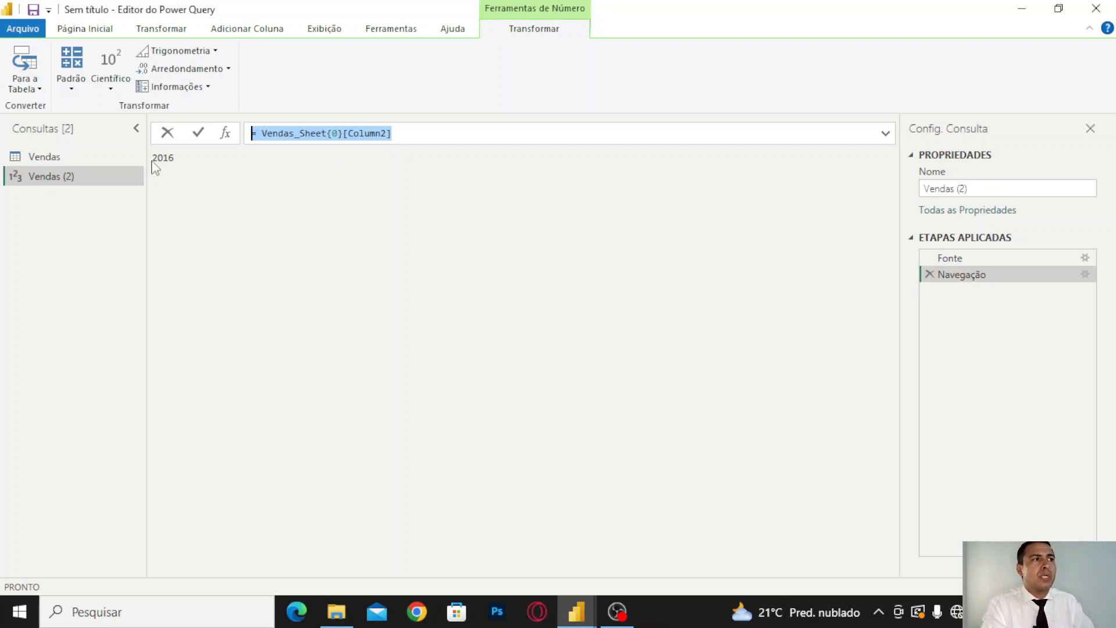
Delete the duplicate query Vendas (2) and return to the Vendas query.
right_click(62, 184)
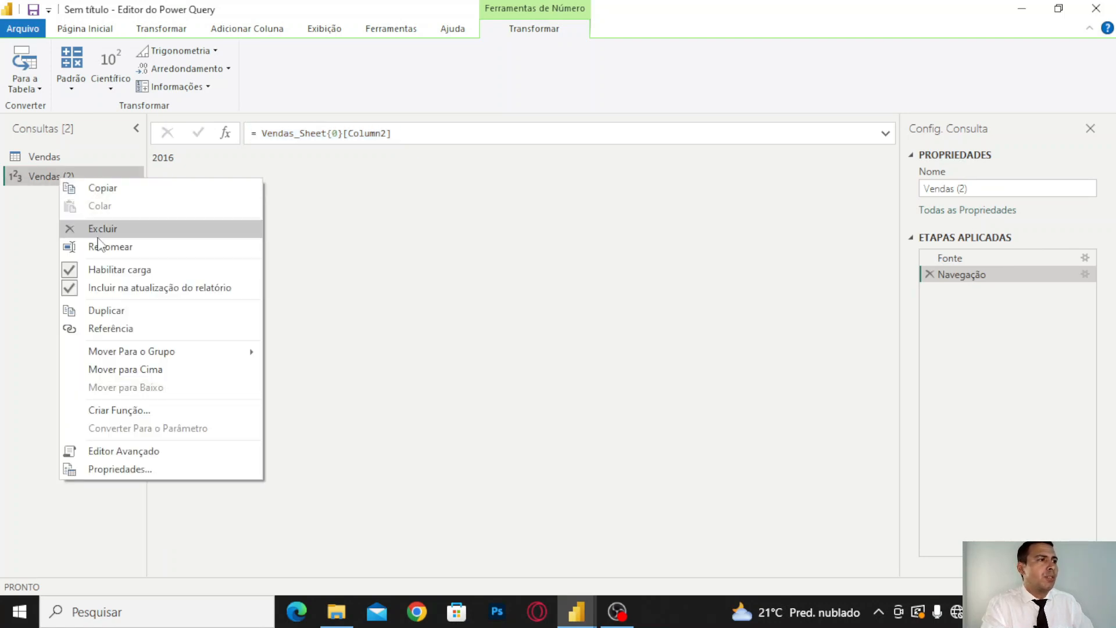
click(111, 231)
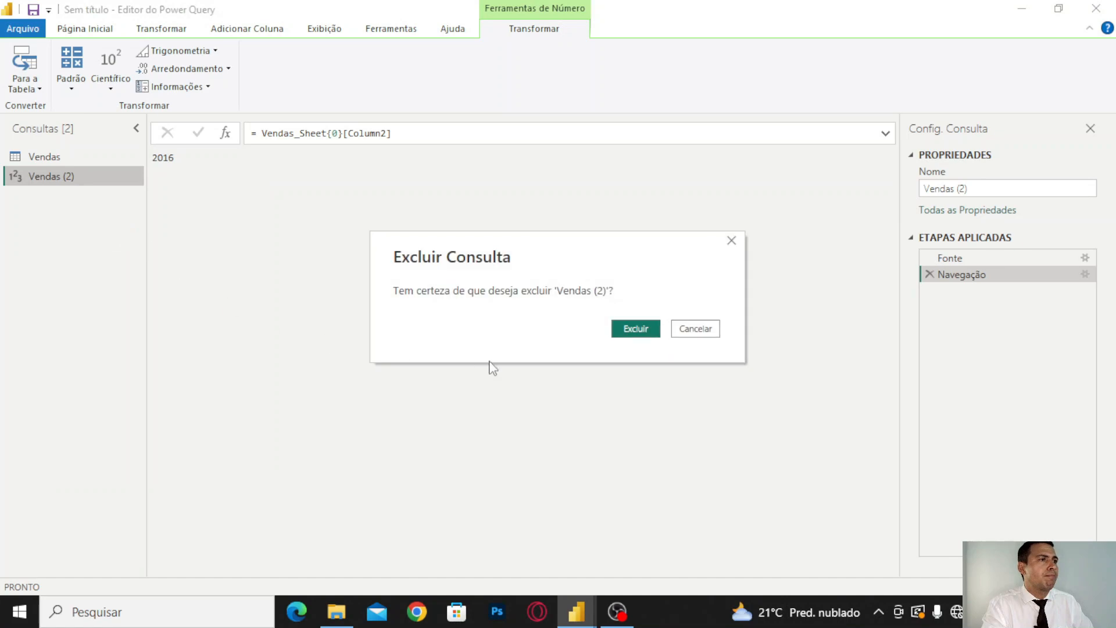
click(634, 329)
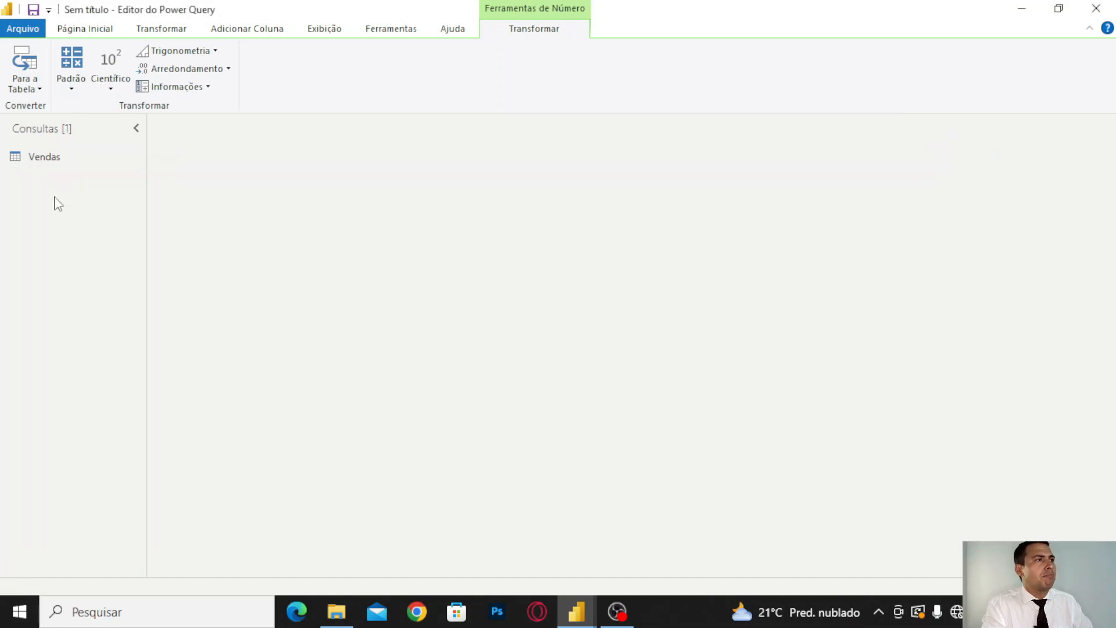
click(43, 158)
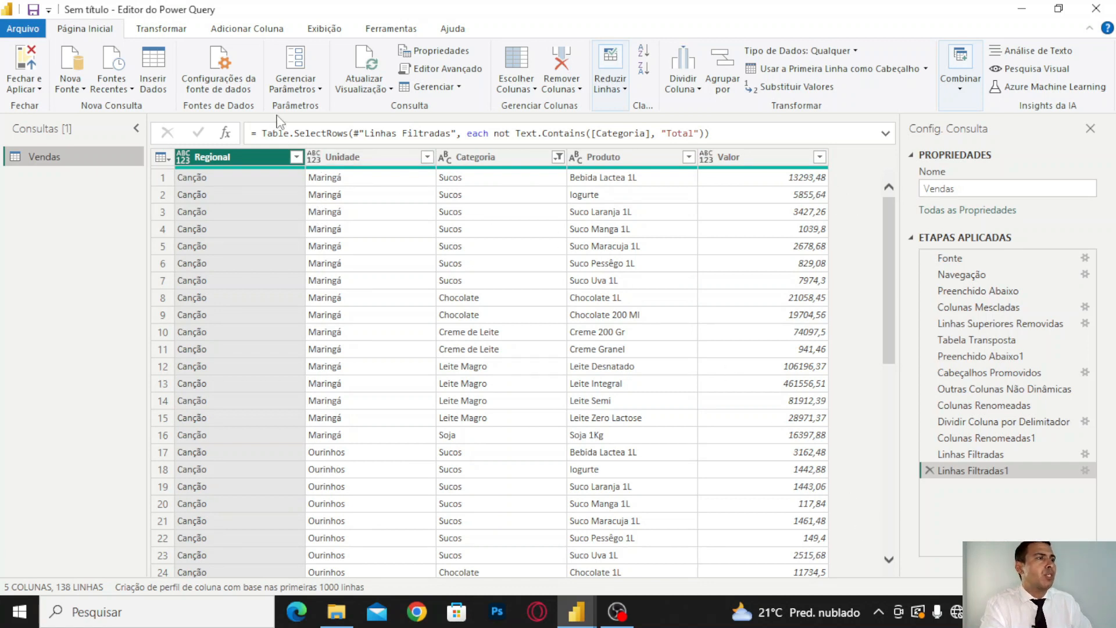
Add a custom column named Ano with the formula Vendas_Sheet{0}[Column2] to the Vendas query and review the table down to its last rows.
click(250, 34)
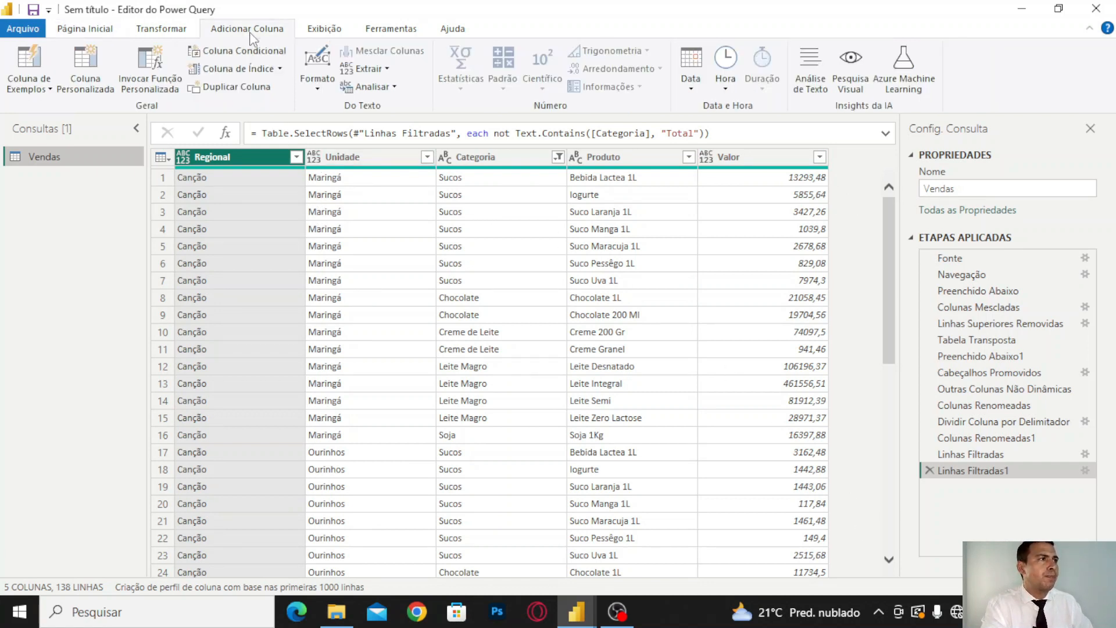
click(97, 93)
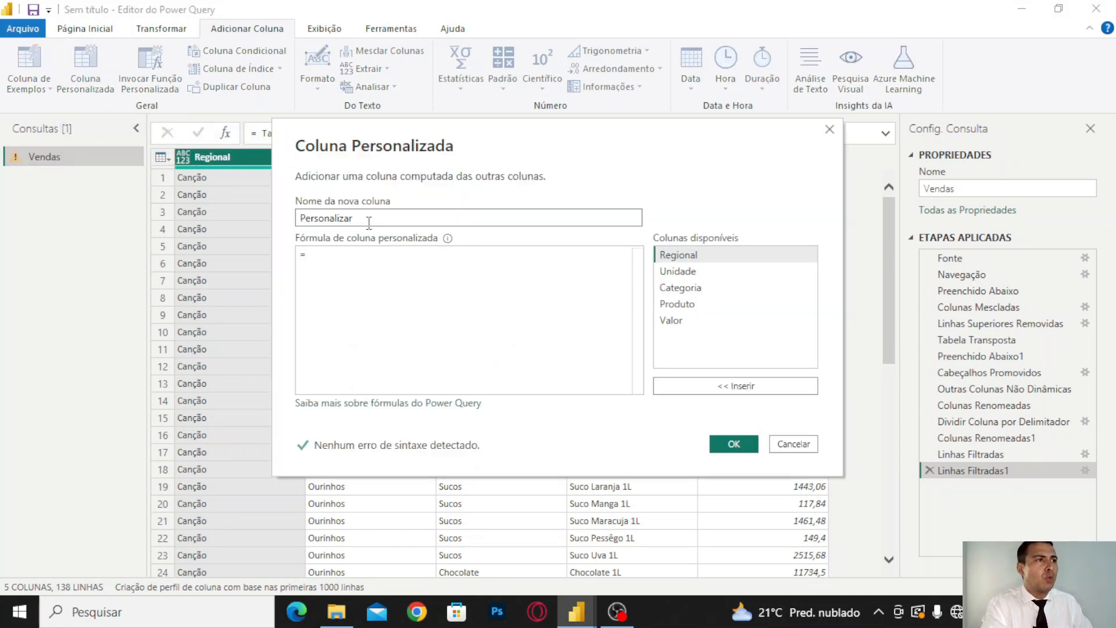
double_click(369, 221)
text(Ano)
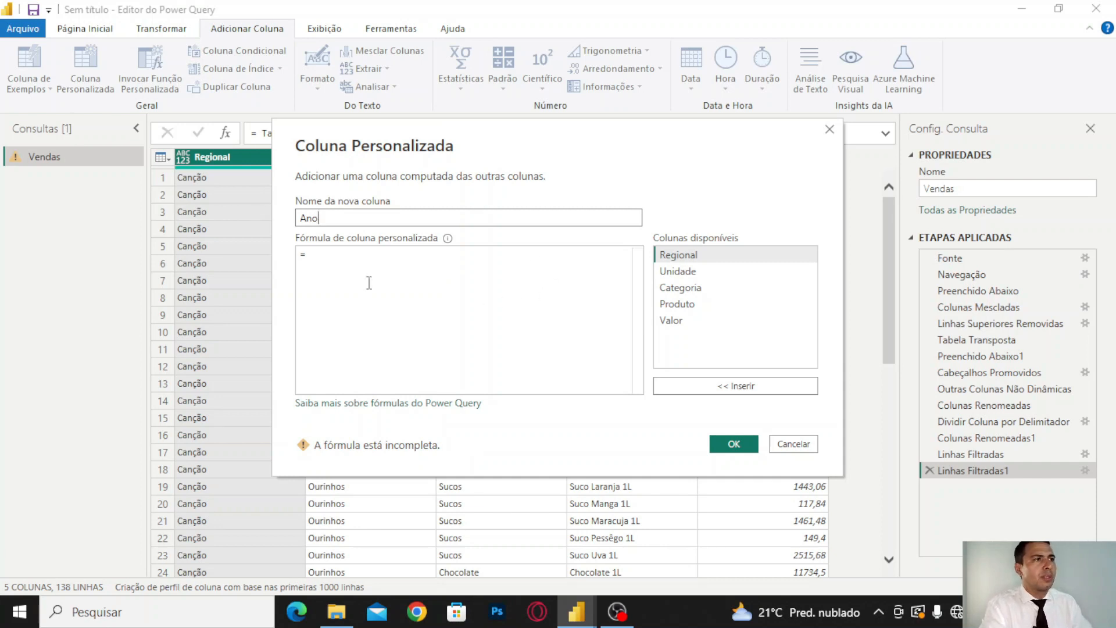
click(343, 262)
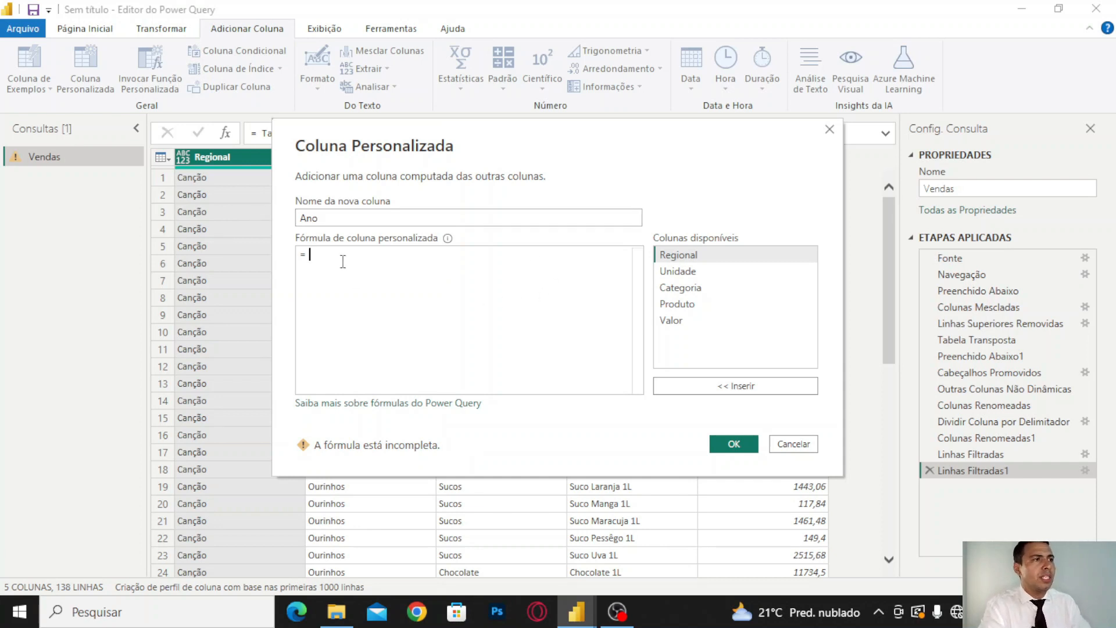
text(= Vendas_Sheet{0}[Column2])
click(314, 262)
key(BackSpace)
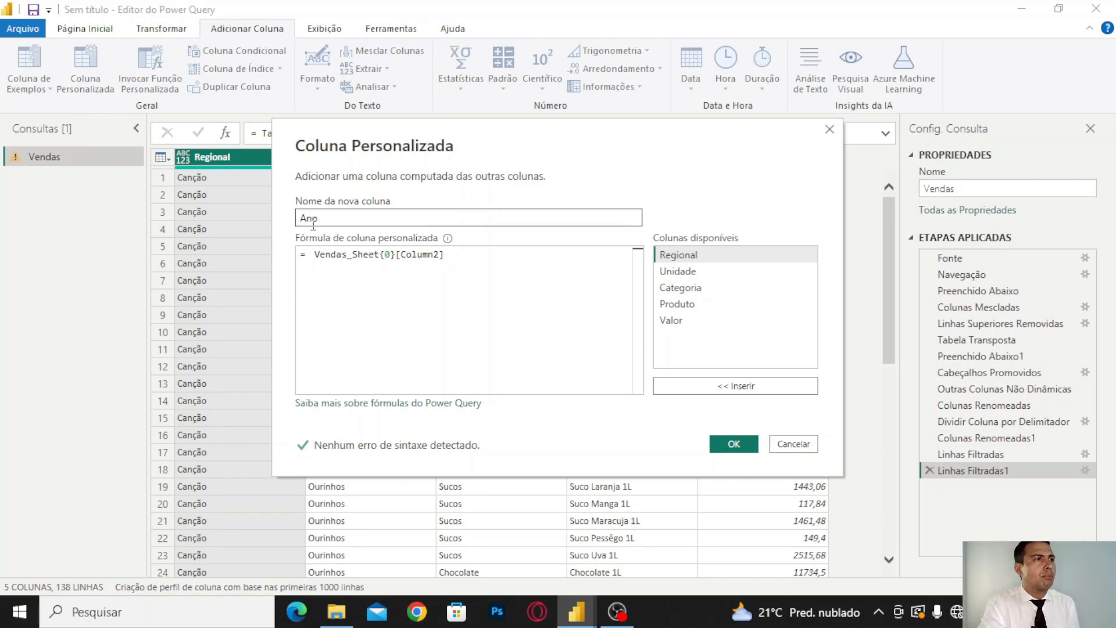
click(734, 443)
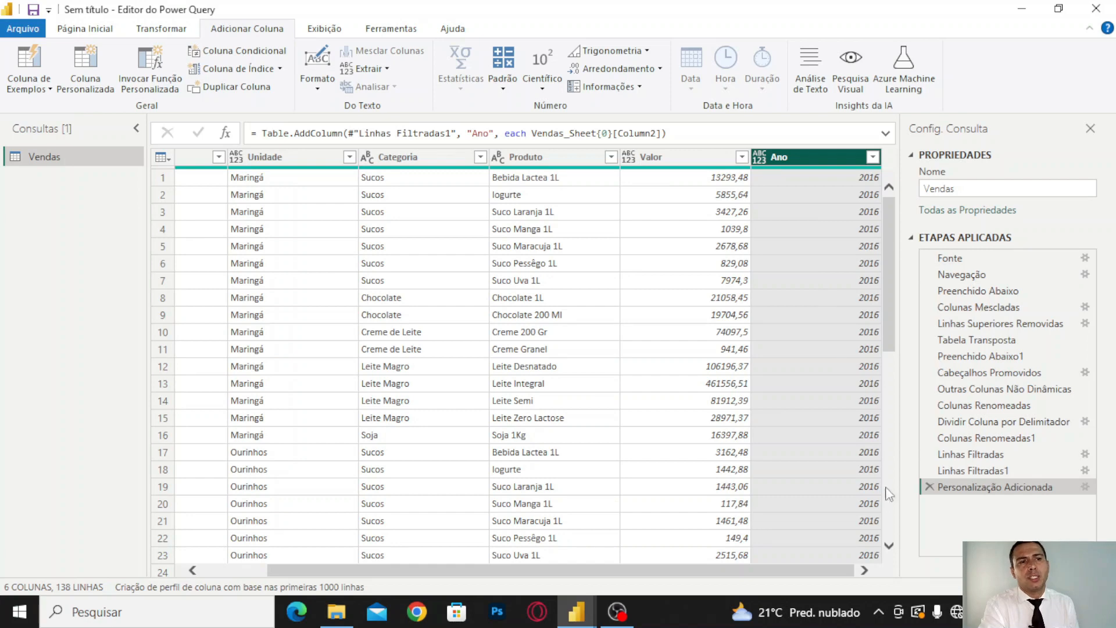
drag(892, 219, 903, 502)
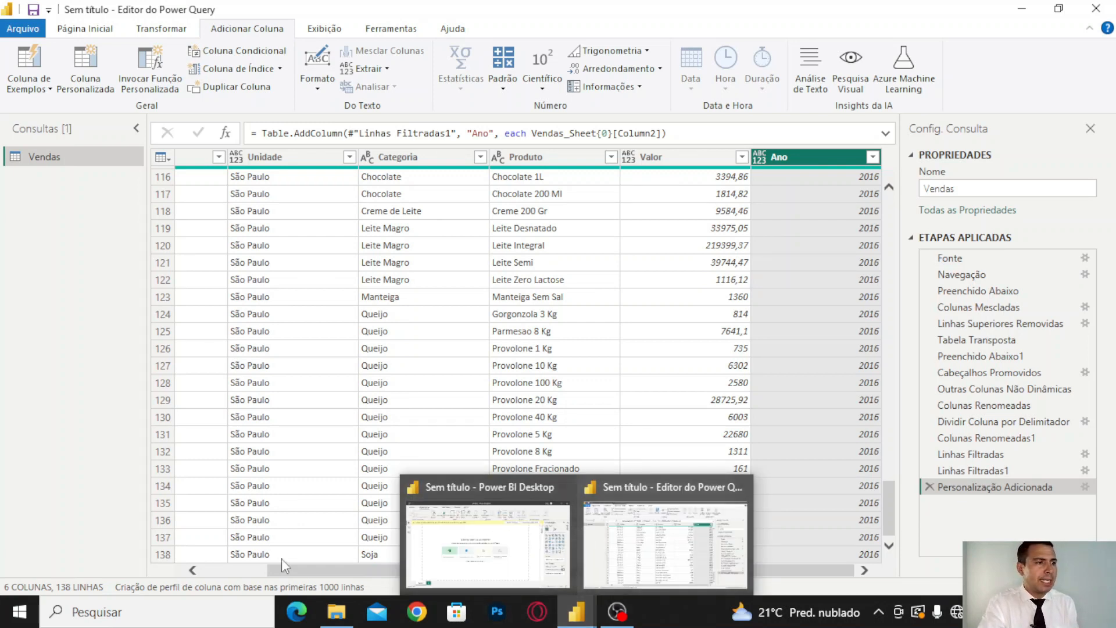
drag(304, 572, 238, 572)
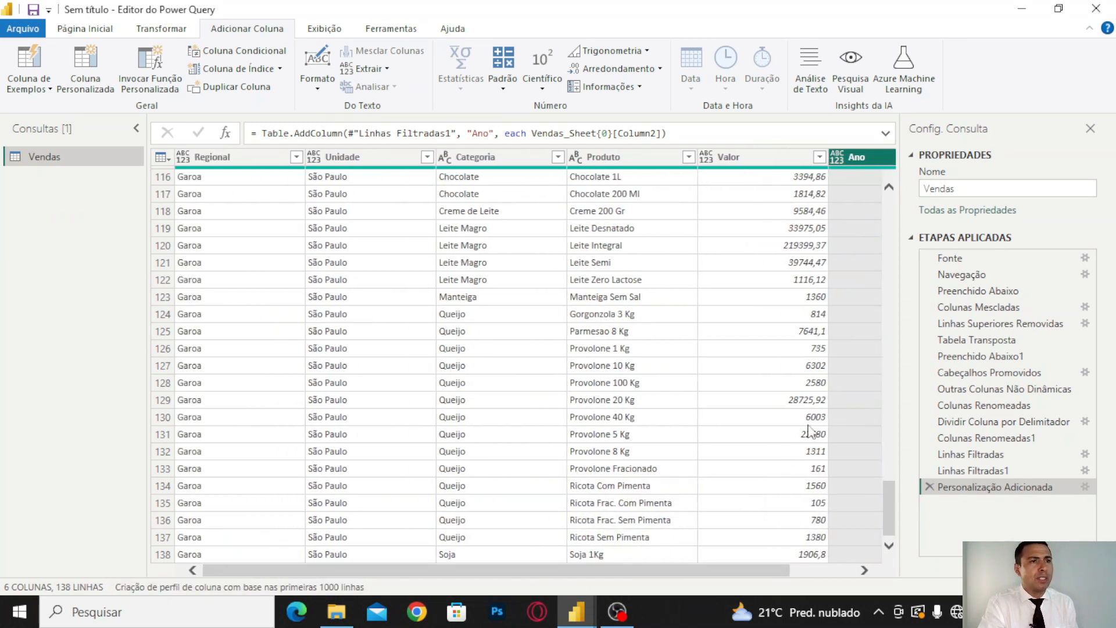
drag(734, 571, 799, 571)
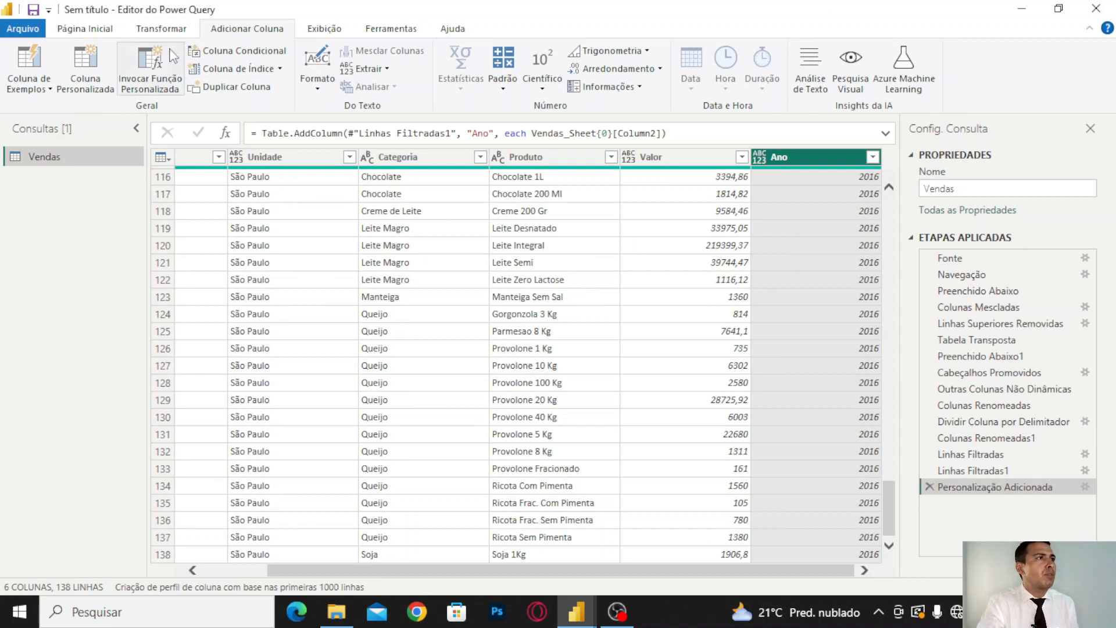
In the Advanced Editor code of the Vendas query, replace the File.Contents argument in the Fonte line with fnvendas.
click(80, 31)
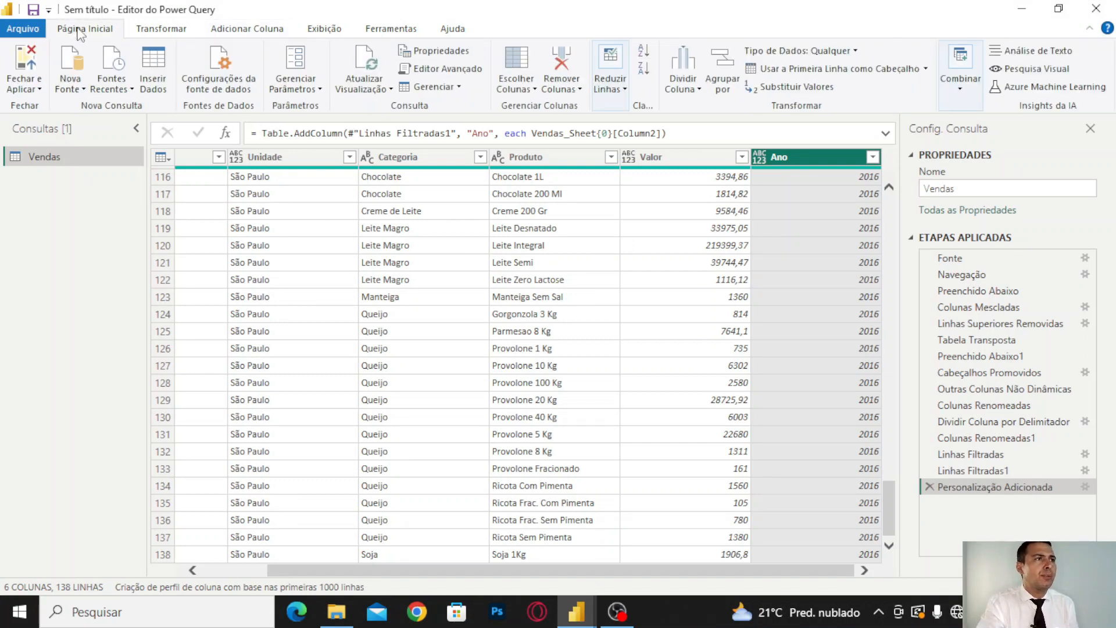
click(441, 71)
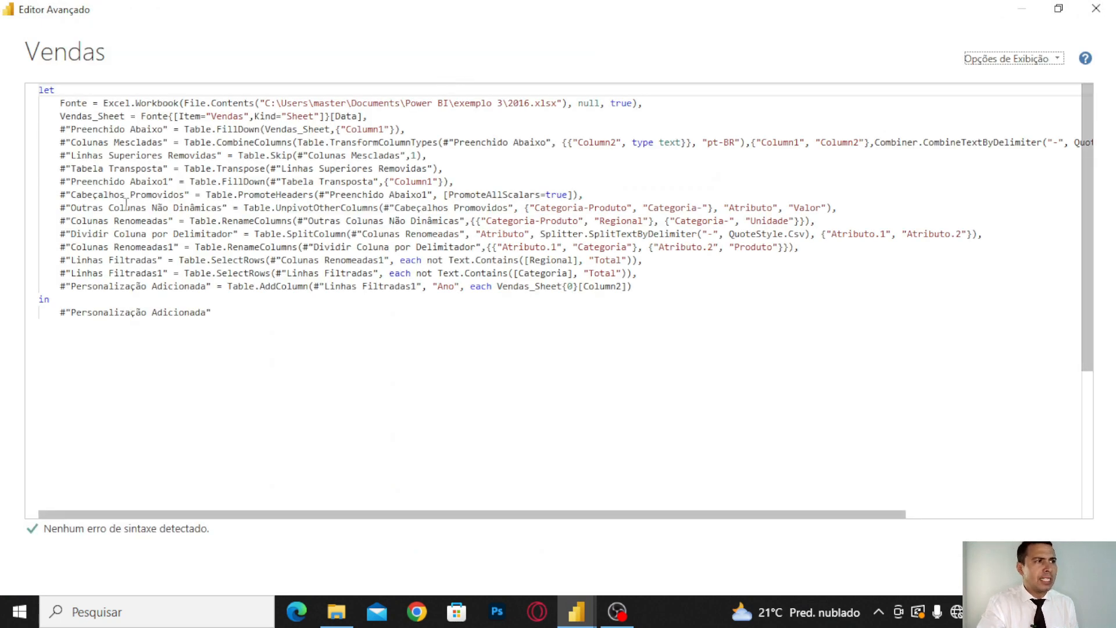
drag(215, 314, 39, 88)
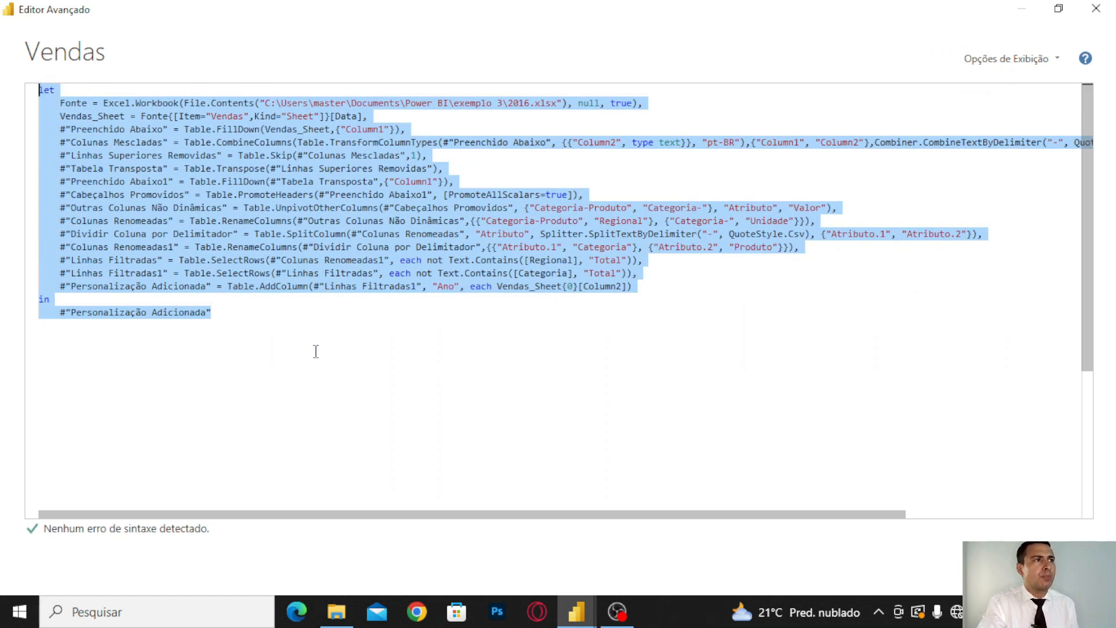
click(251, 325)
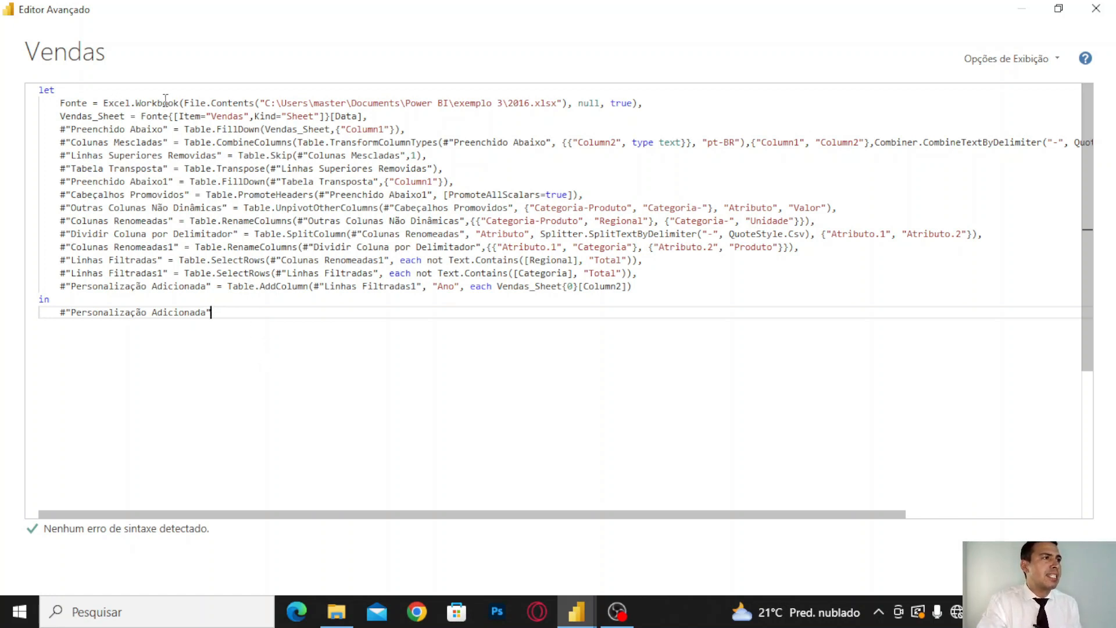
drag(59, 103, 661, 106)
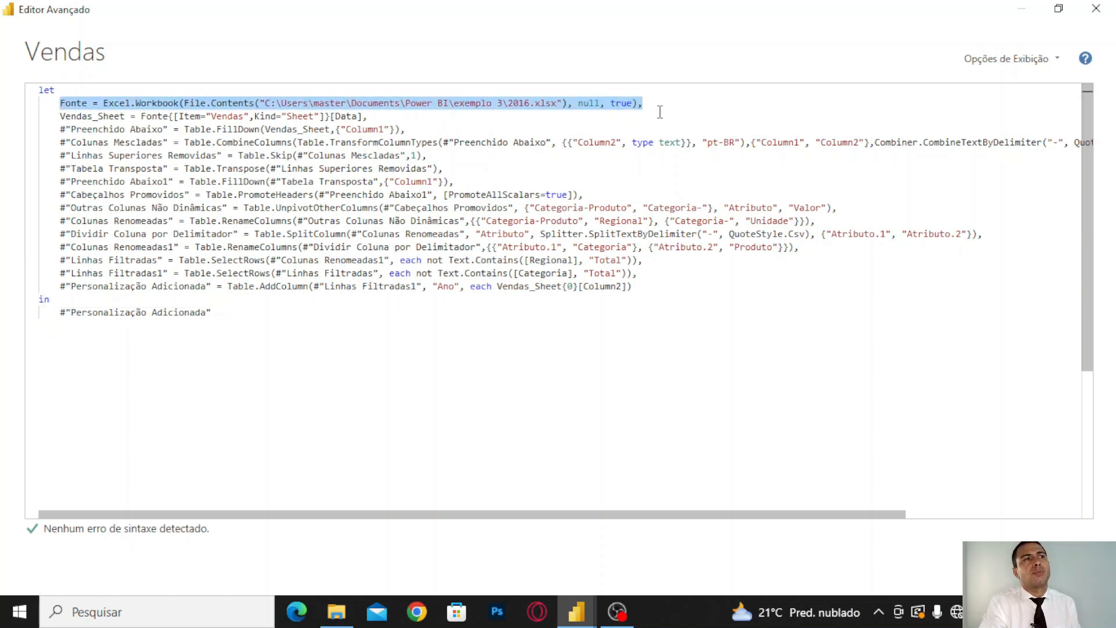
click(565, 126)
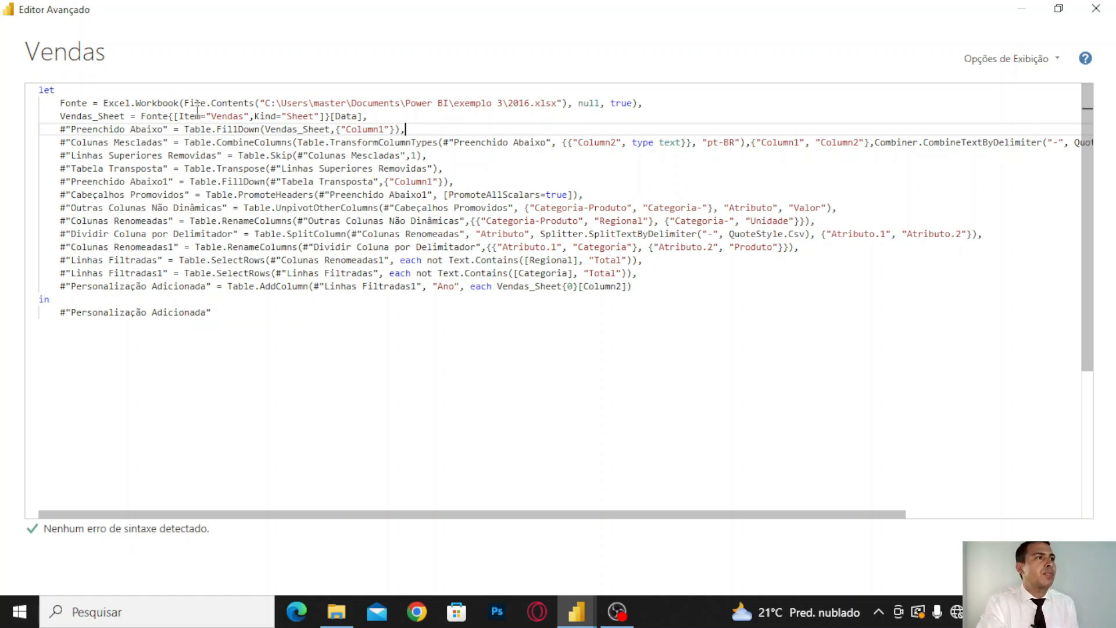
drag(187, 102, 567, 104)
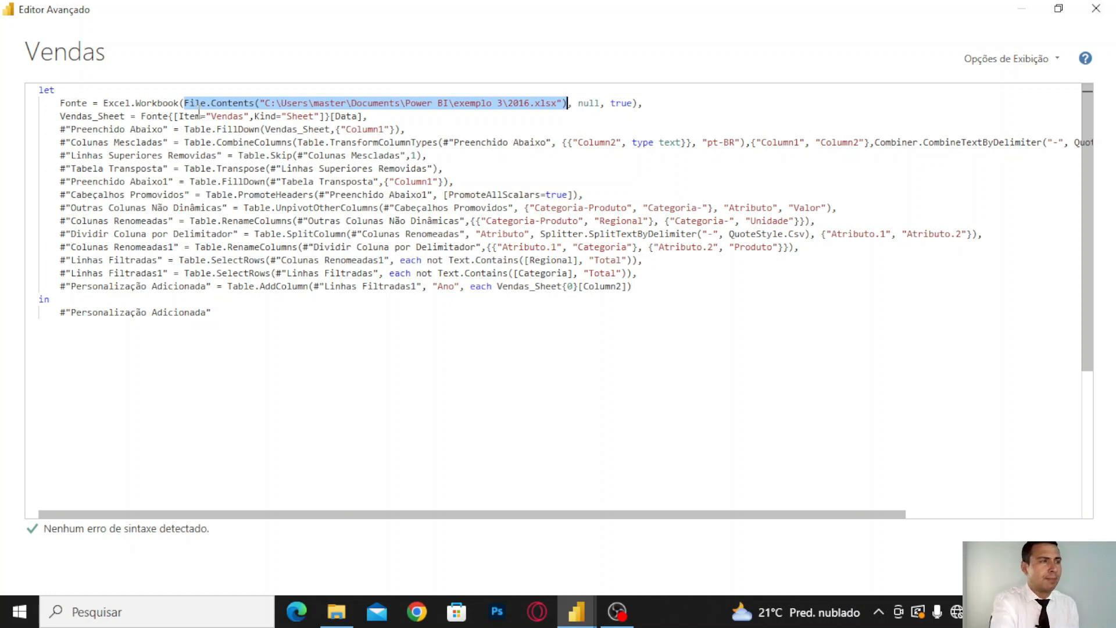
key(Delete)
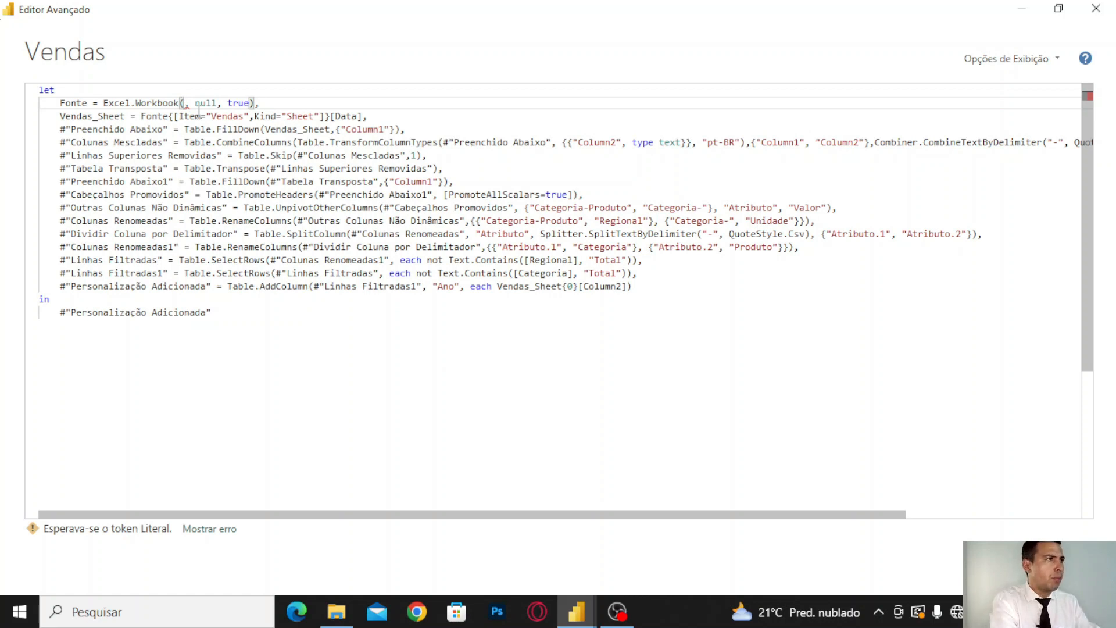
text(fnvendas)
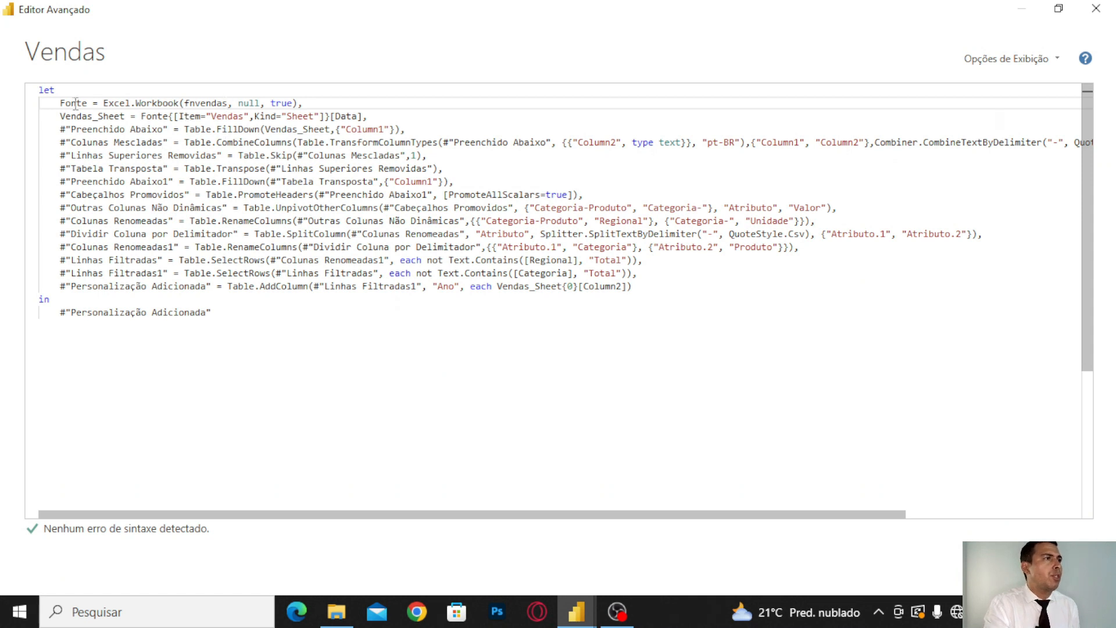
Add the line (fnvendas) => above let in the Vendas code, apply it as a function, and review the resulting function code.
click(42, 89)
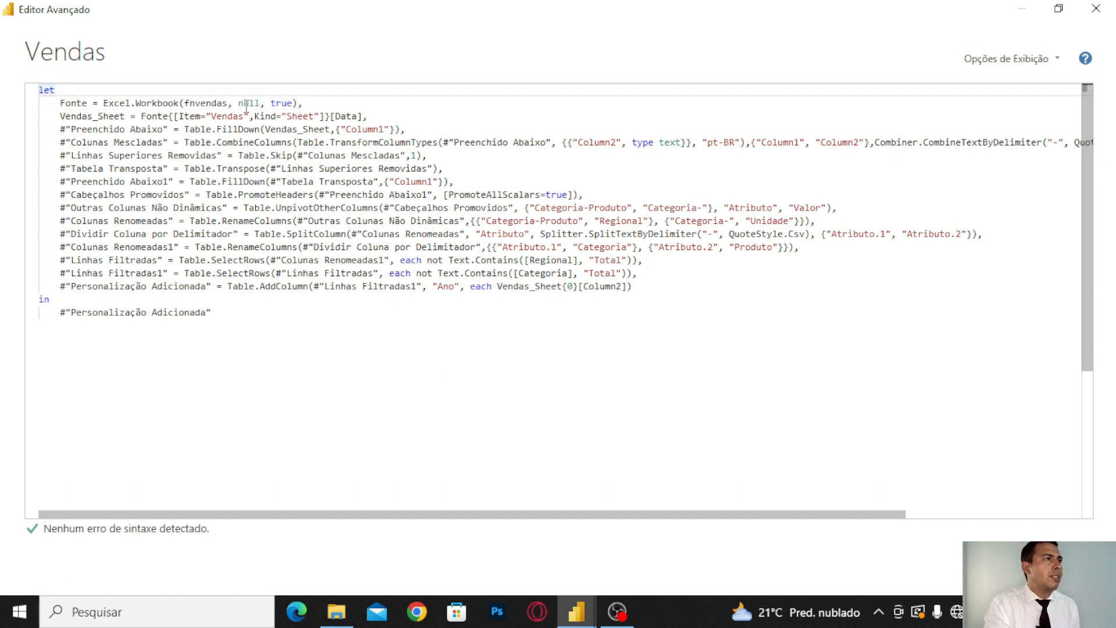
key(Return)
key(Up)
text(()
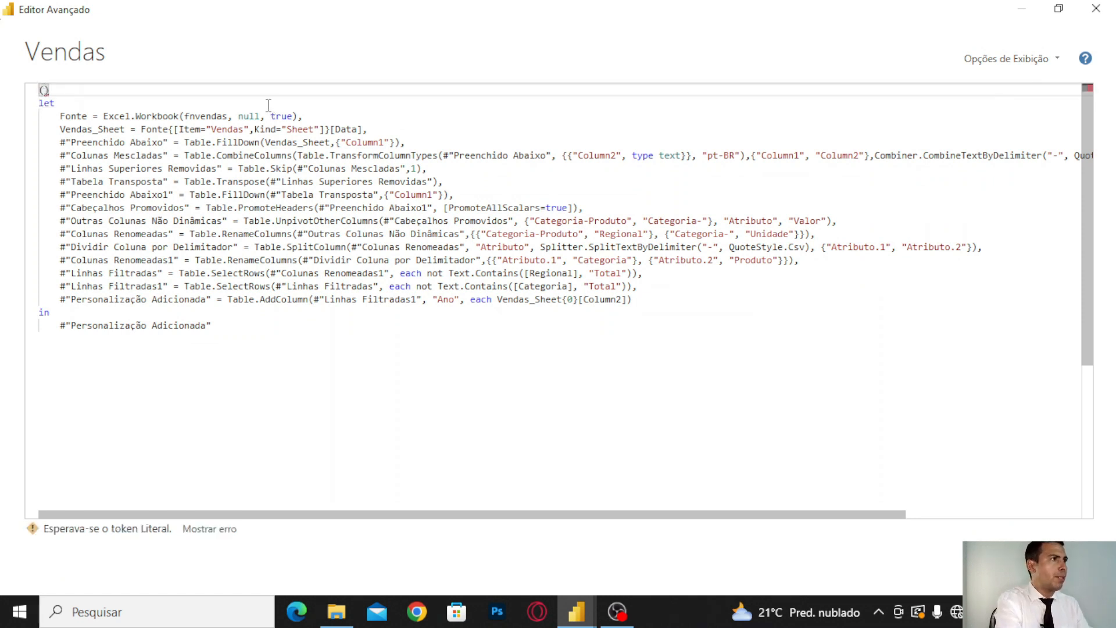
text(fnvendas)
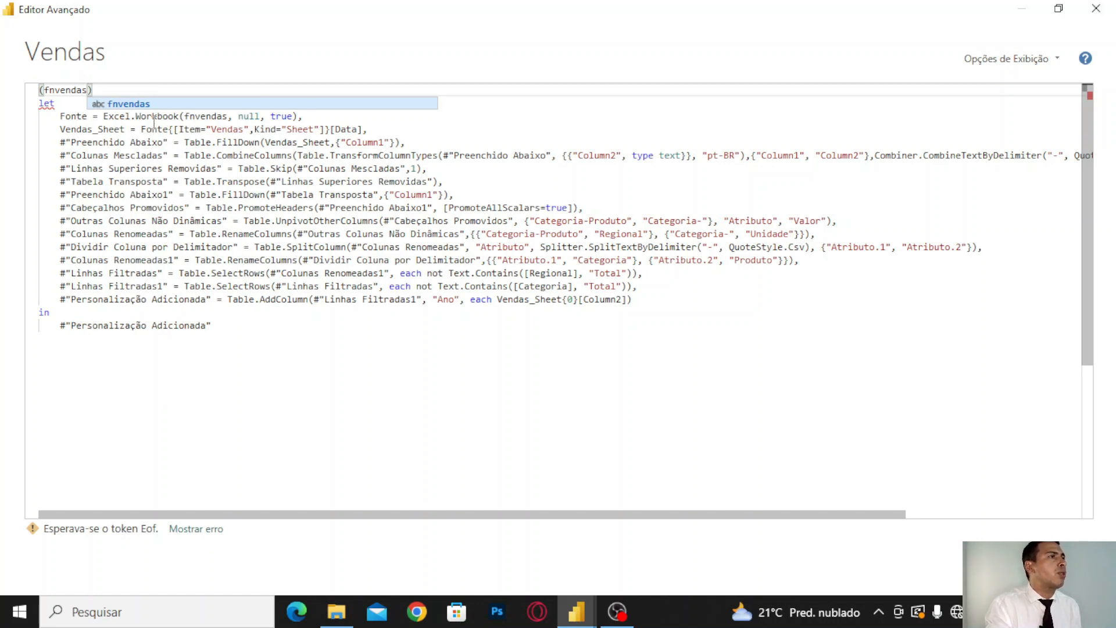
click(111, 90)
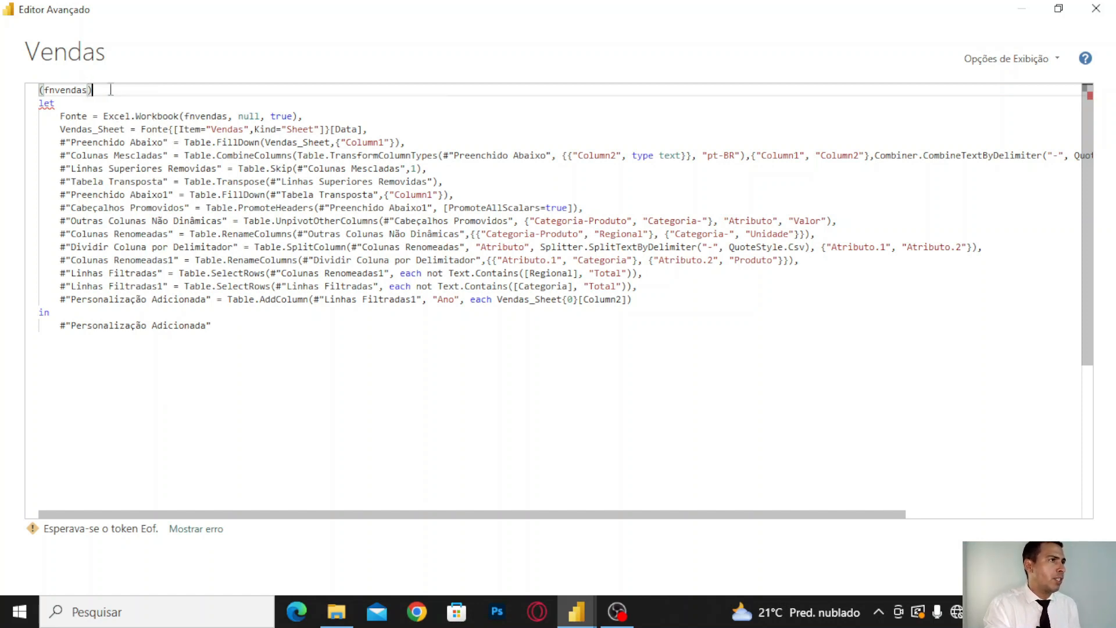
text(=>)
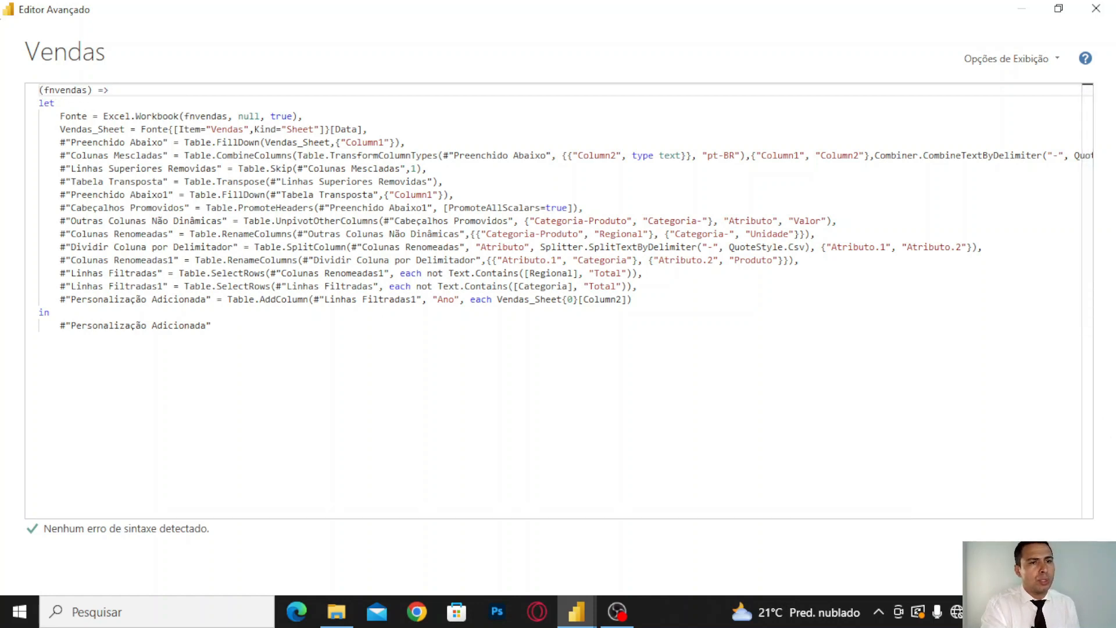
click(1005, 569)
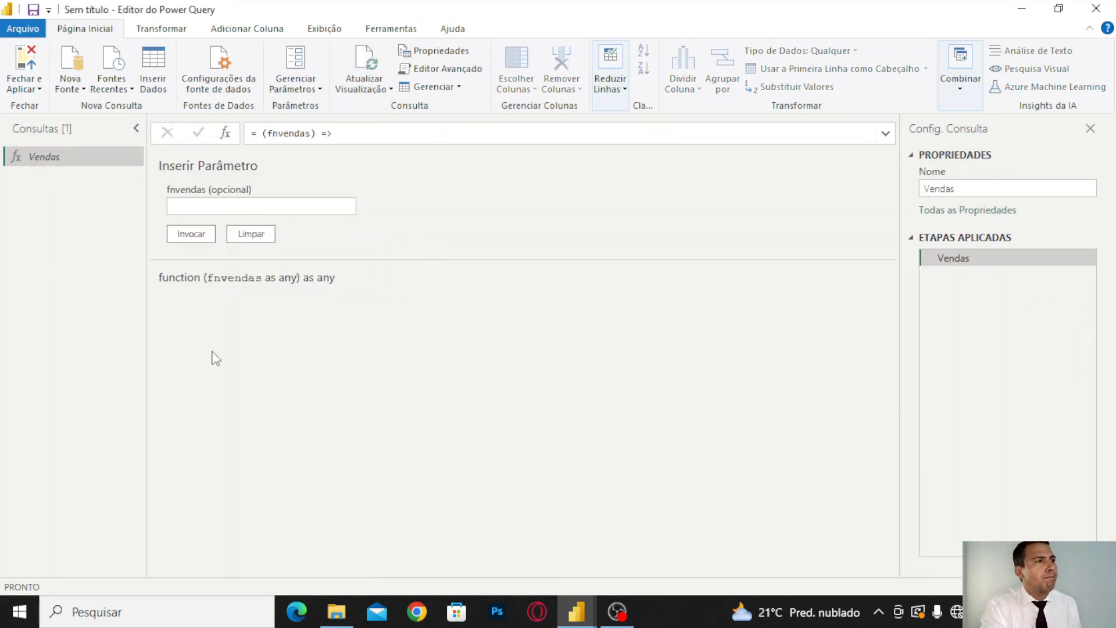
click(885, 134)
scroll(761, 165, down, 5)
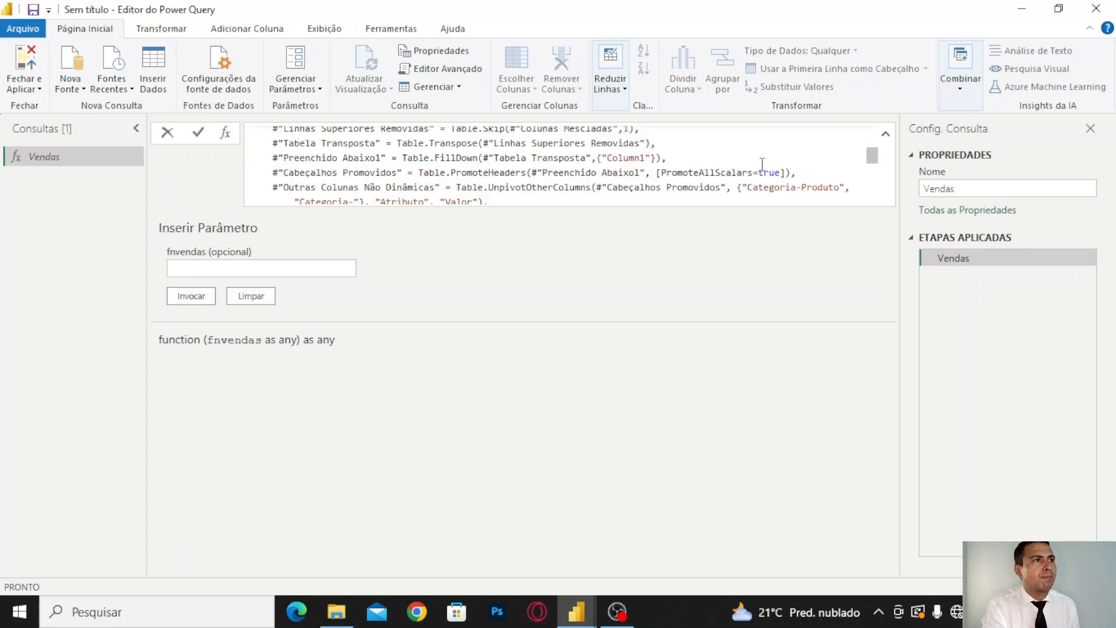
scroll(761, 164, up, 5)
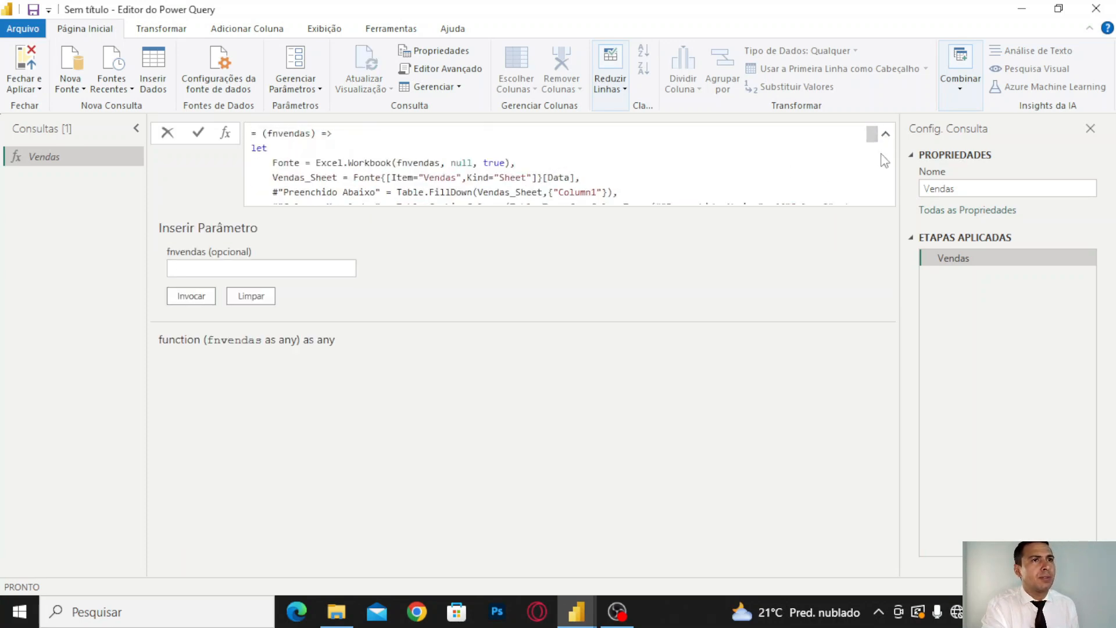
click(886, 134)
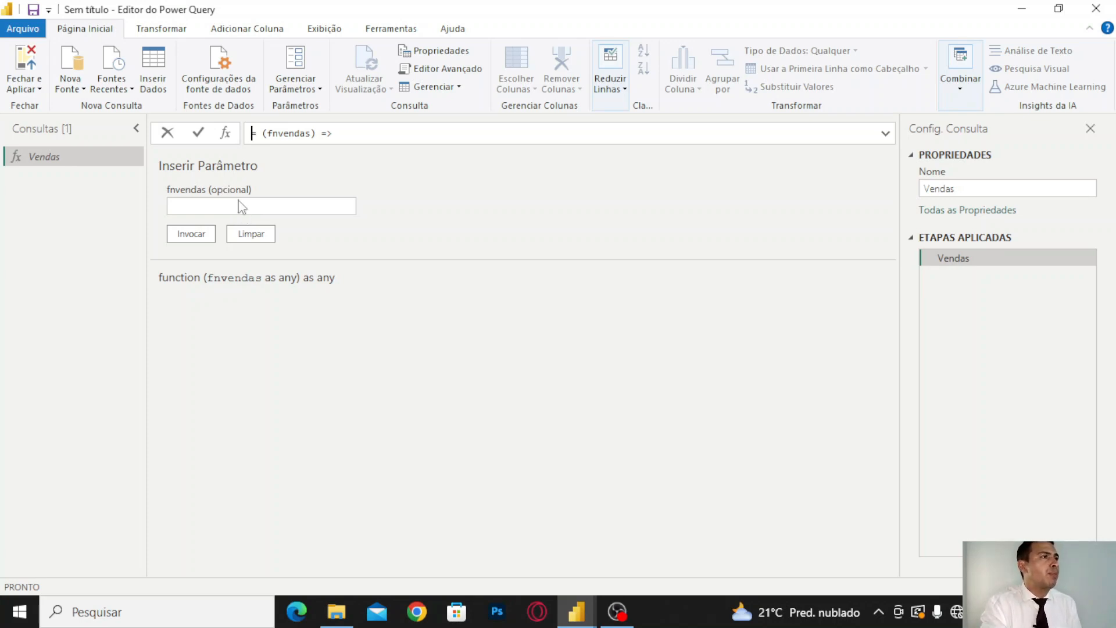
Create a new source with the Pasta (folder) connector.
click(80, 90)
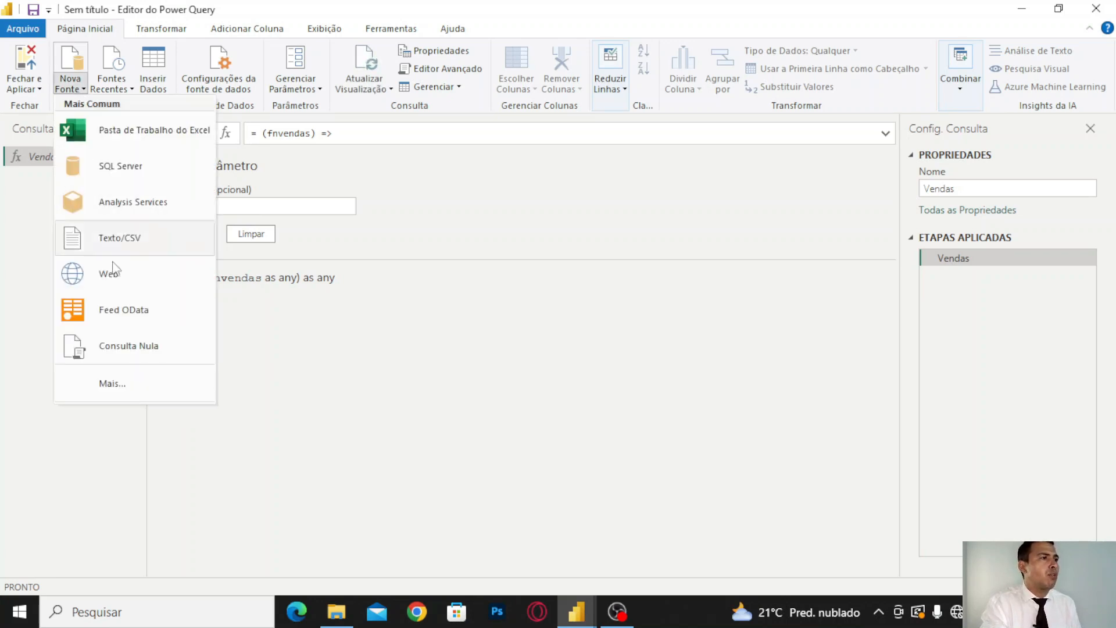
click(116, 388)
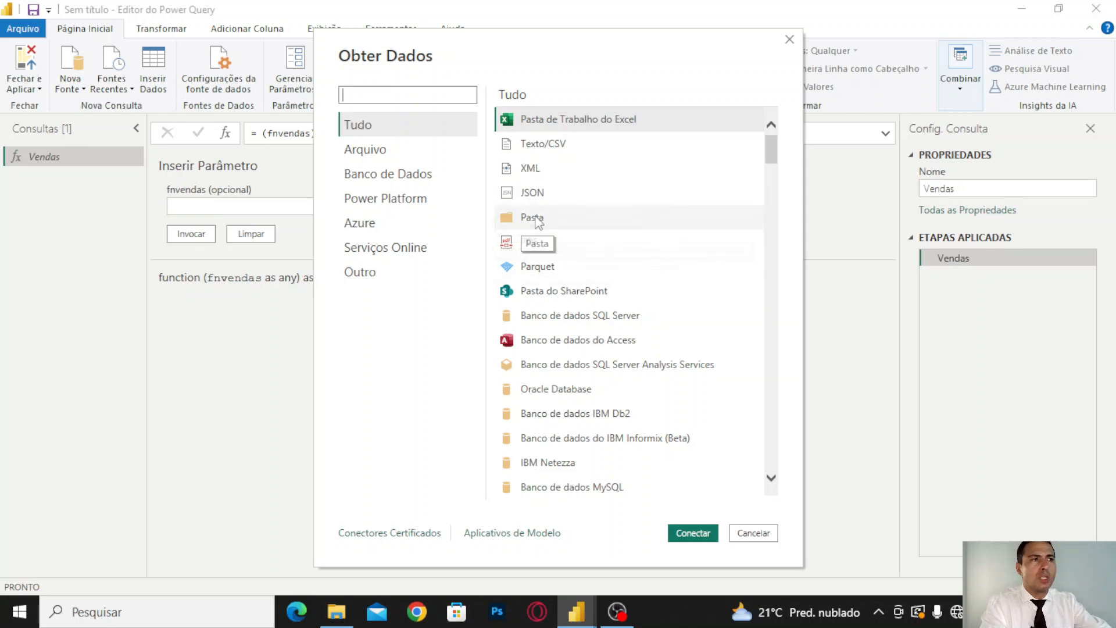
click(535, 221)
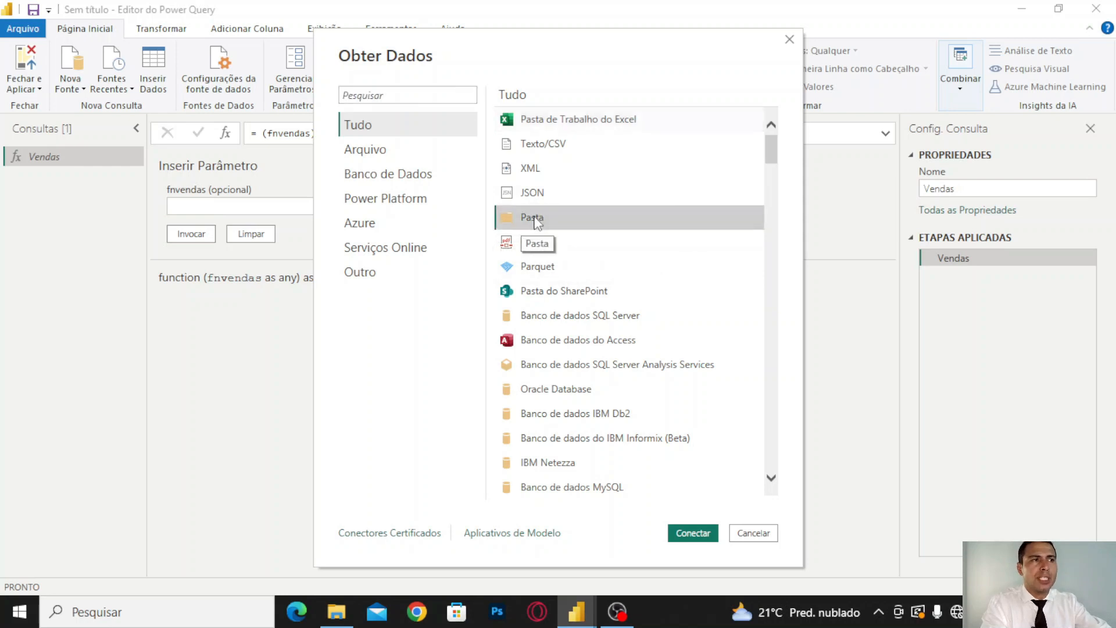
click(700, 536)
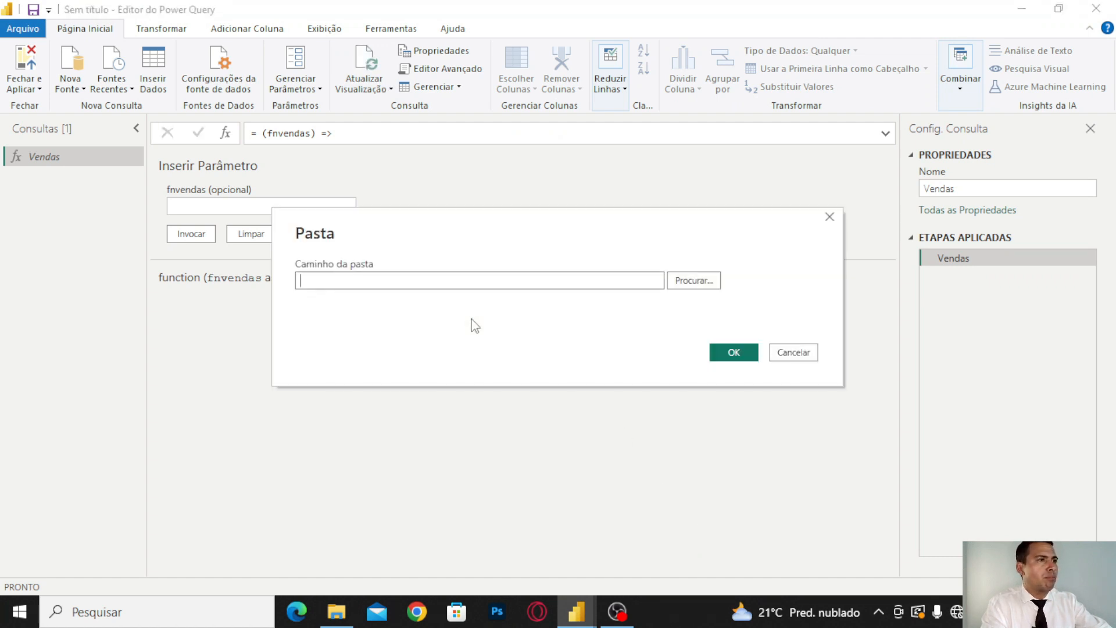
Set the folder path to exemplo 3 inside Documents\Power BI and load its file list with Transformar Dados, without combining the files.
click(701, 282)
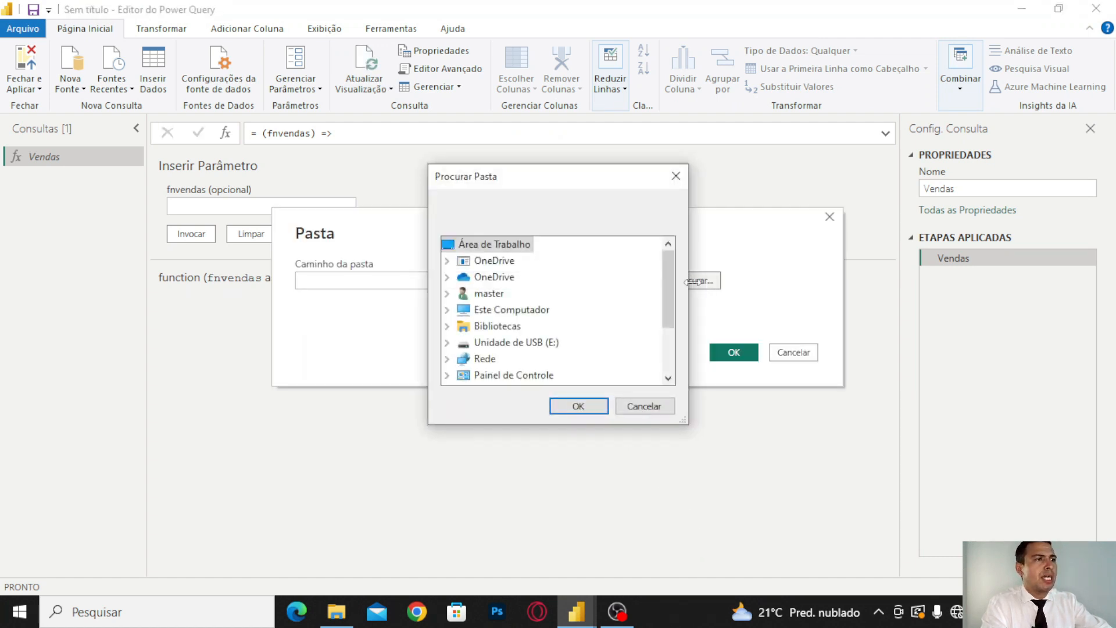
double_click(528, 310)
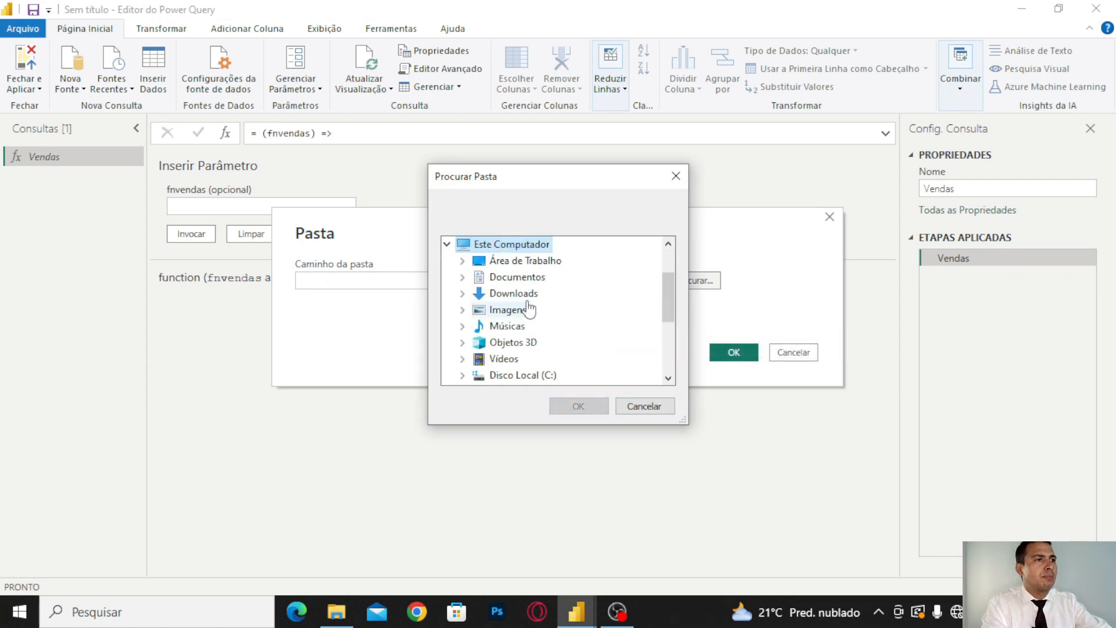
double_click(518, 277)
scroll(557, 344, down, 2)
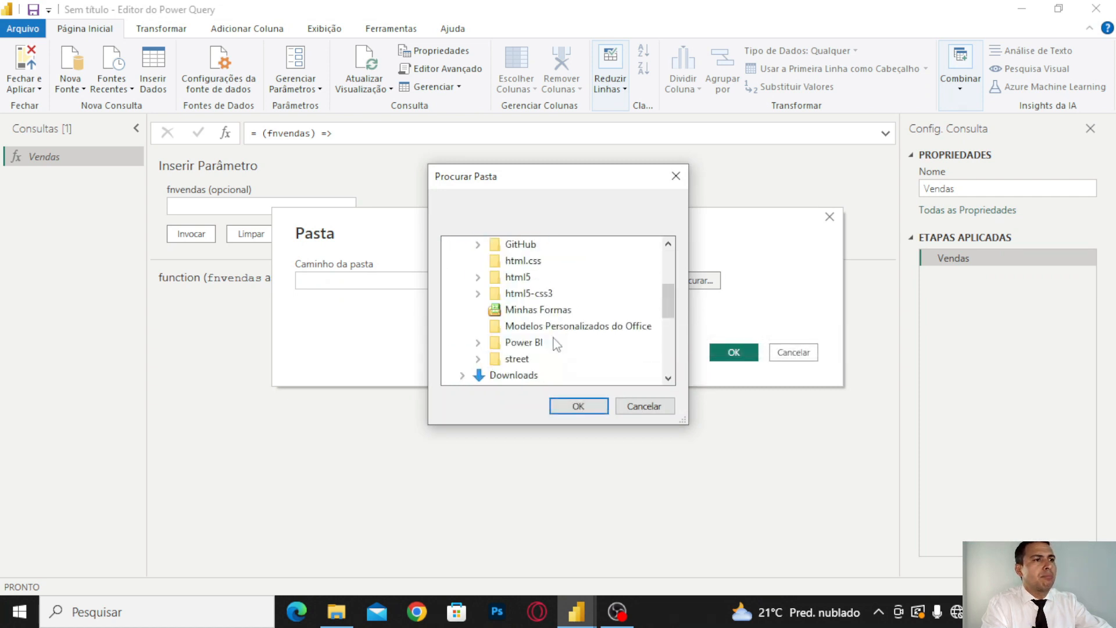
scroll(557, 344, down, 1)
double_click(530, 292)
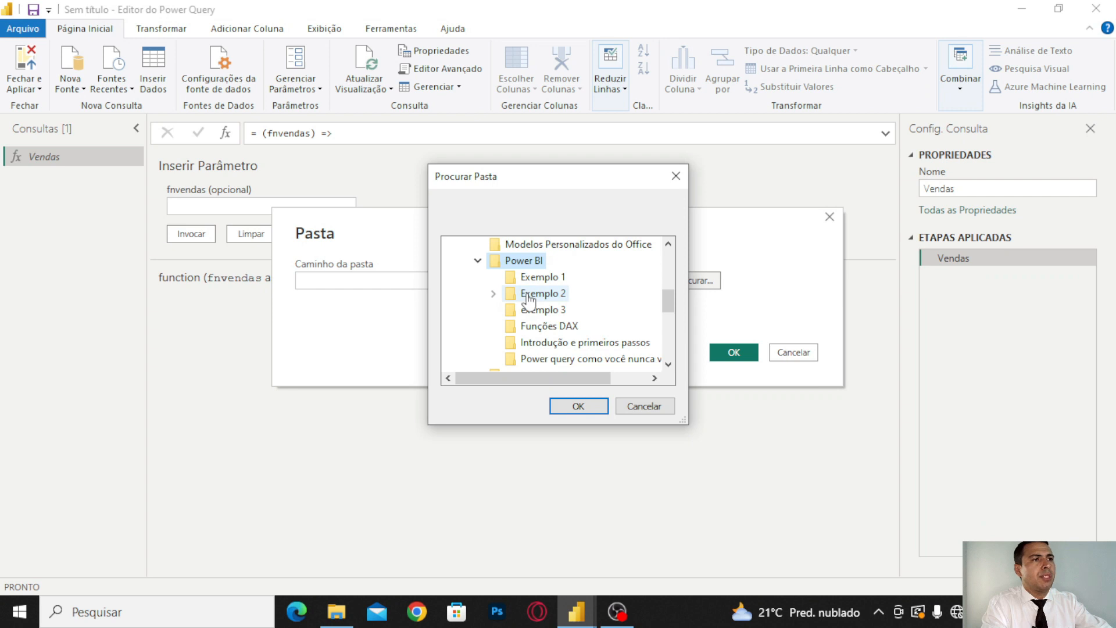
click(555, 312)
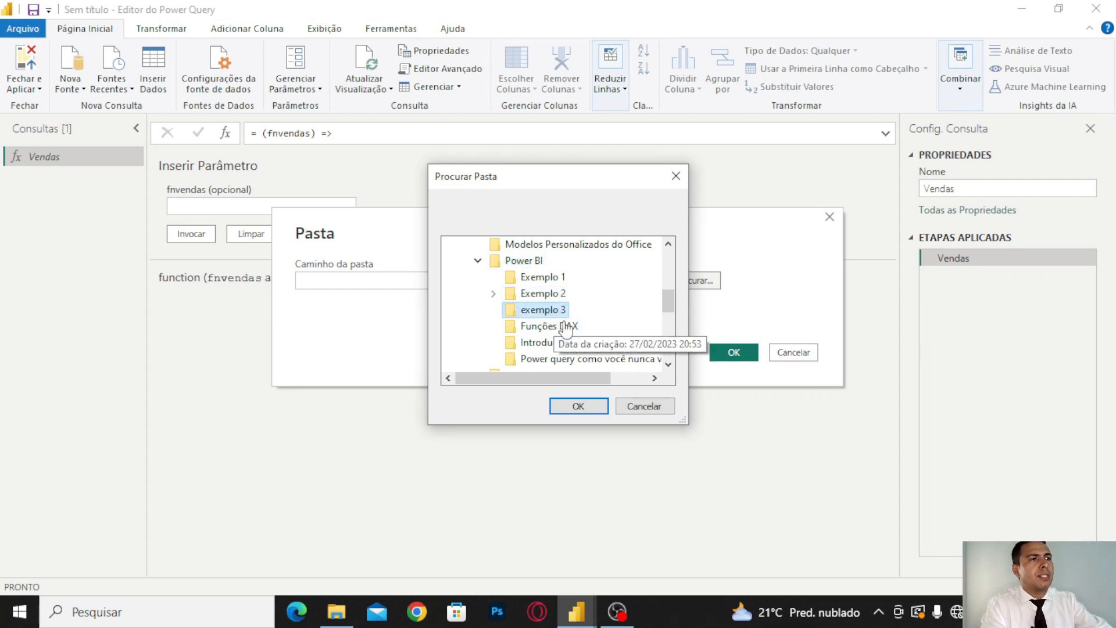
click(578, 405)
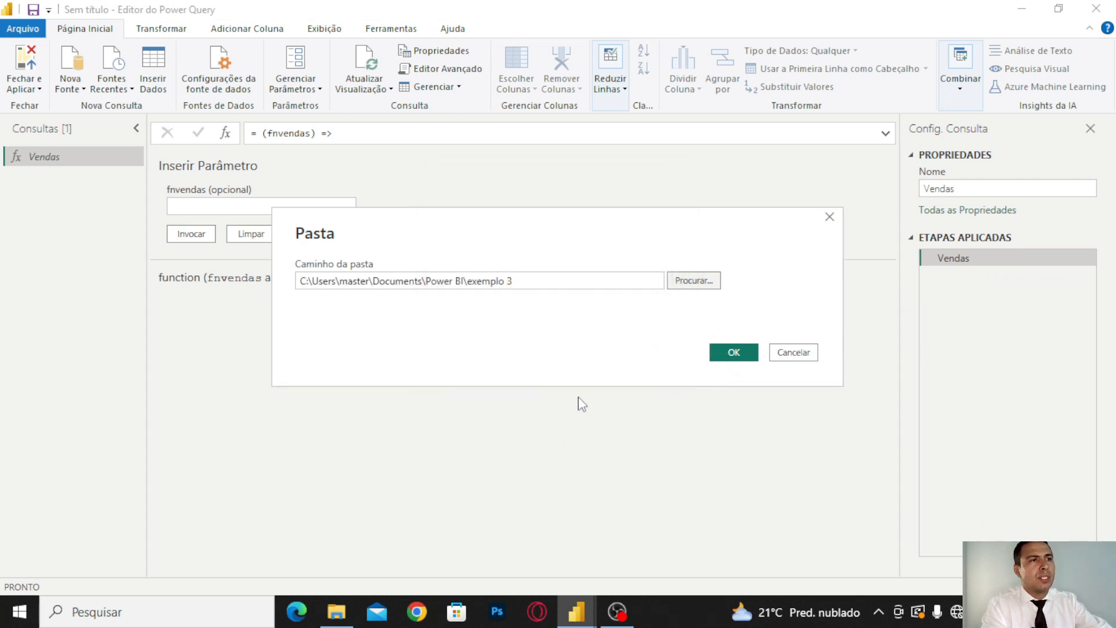
click(734, 353)
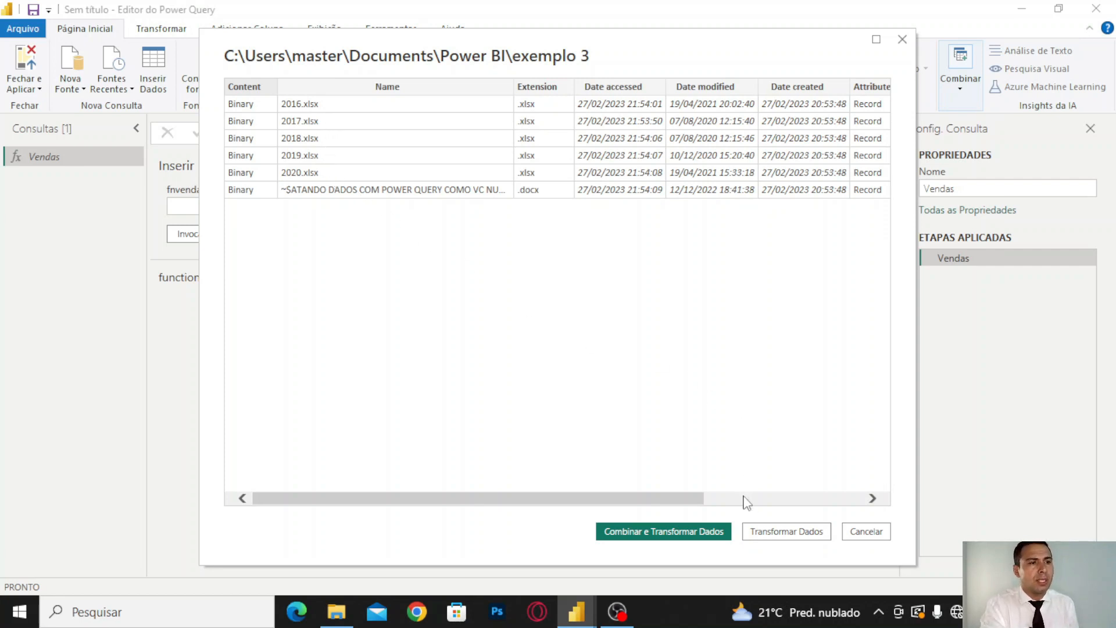
click(788, 533)
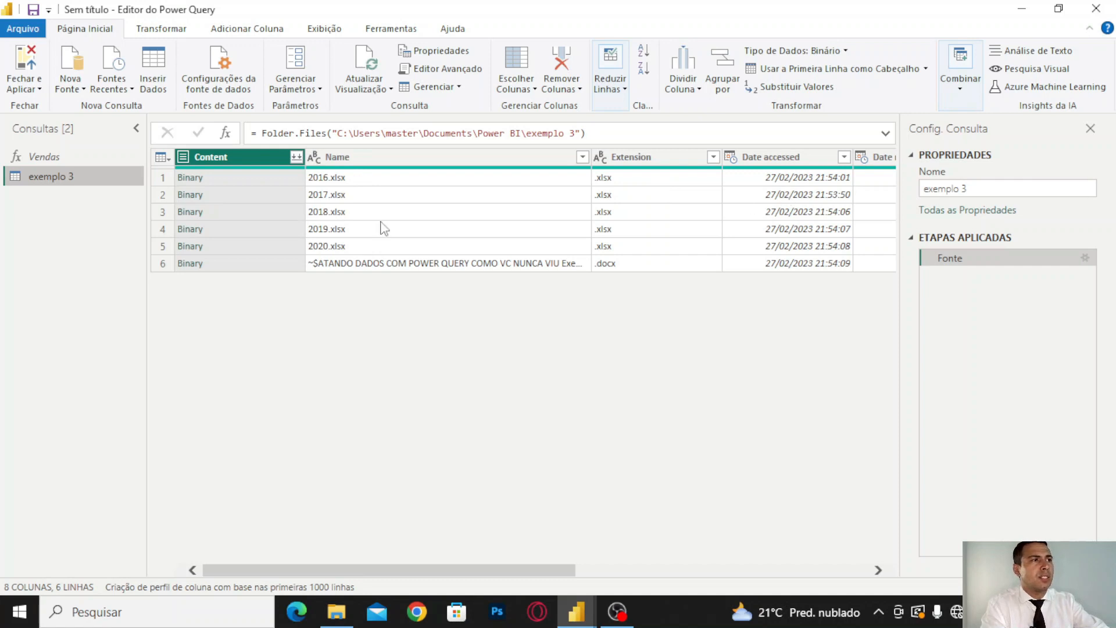
Preview the binary files in the exemplo 3 query and remove every column except Content.
click(243, 184)
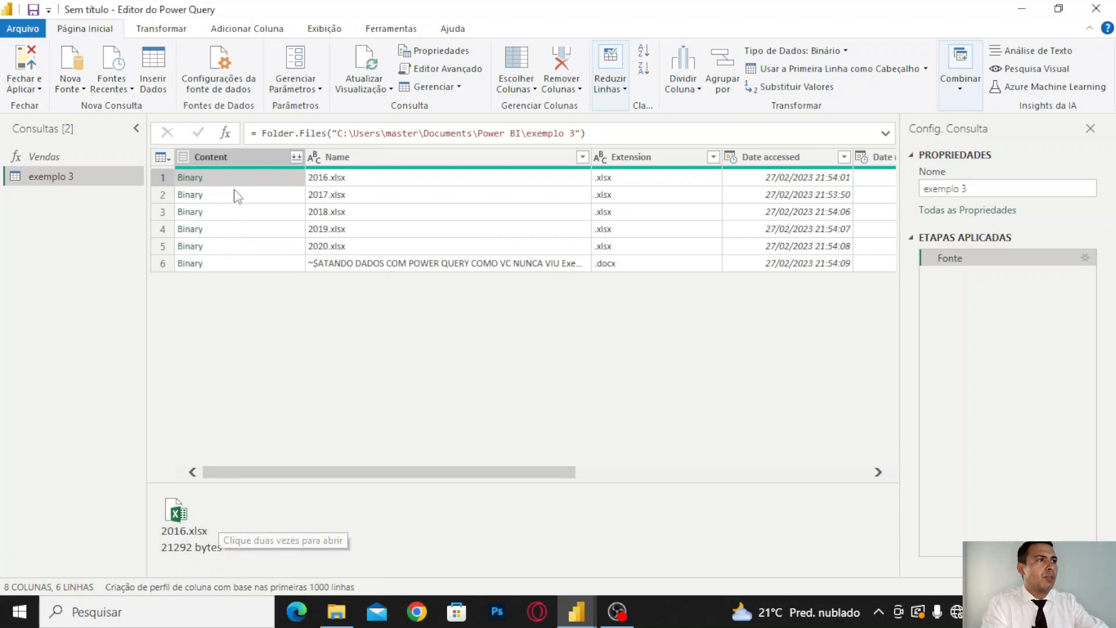
click(239, 198)
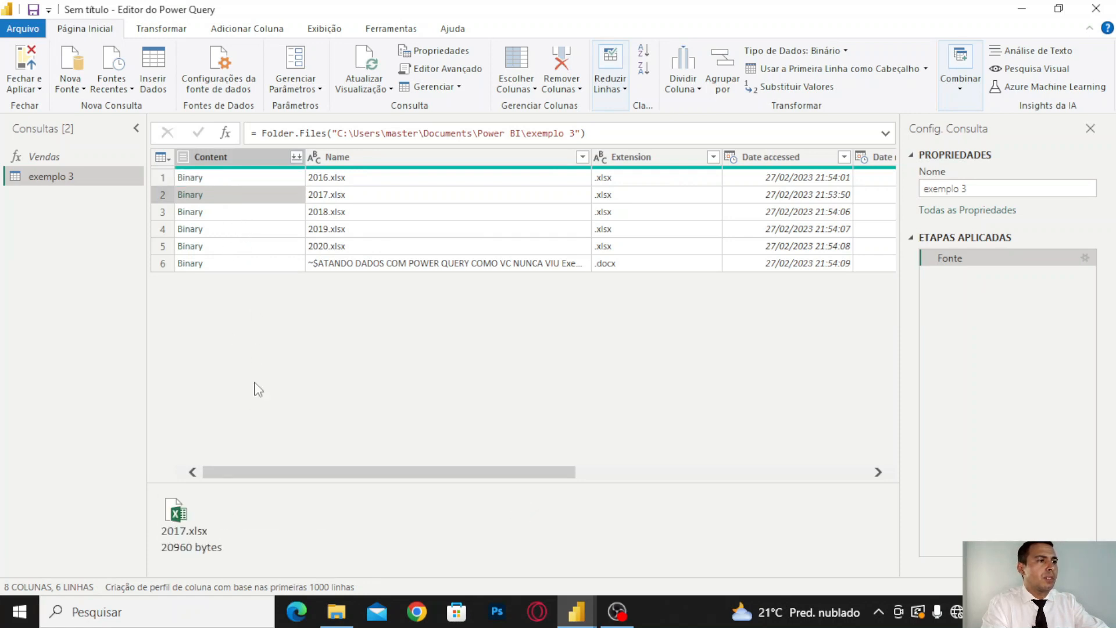
click(233, 215)
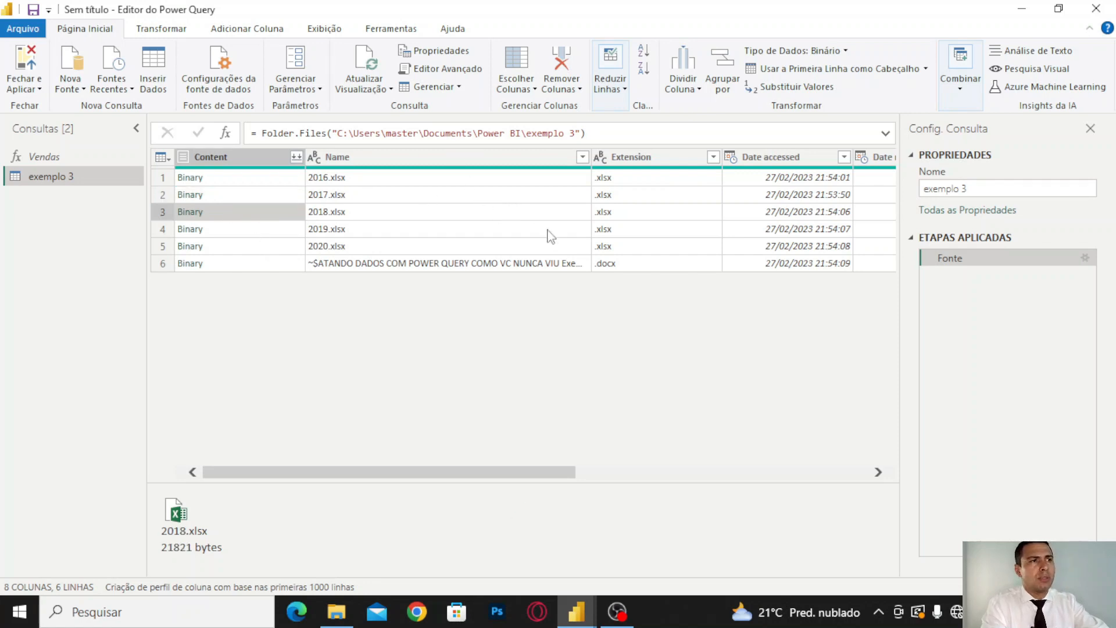
click(257, 180)
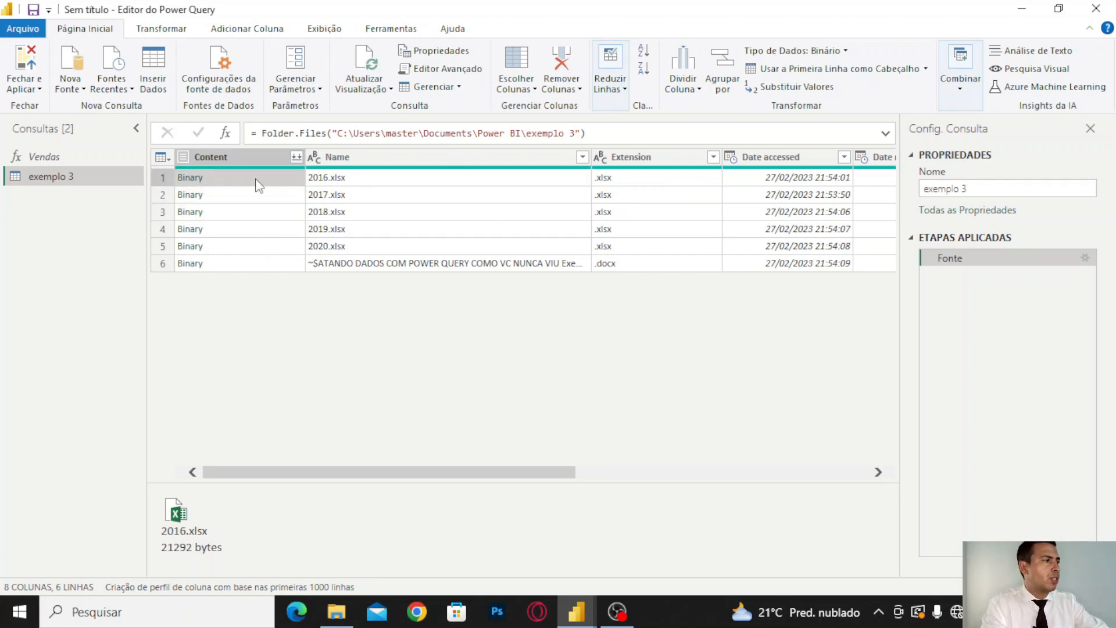
click(257, 196)
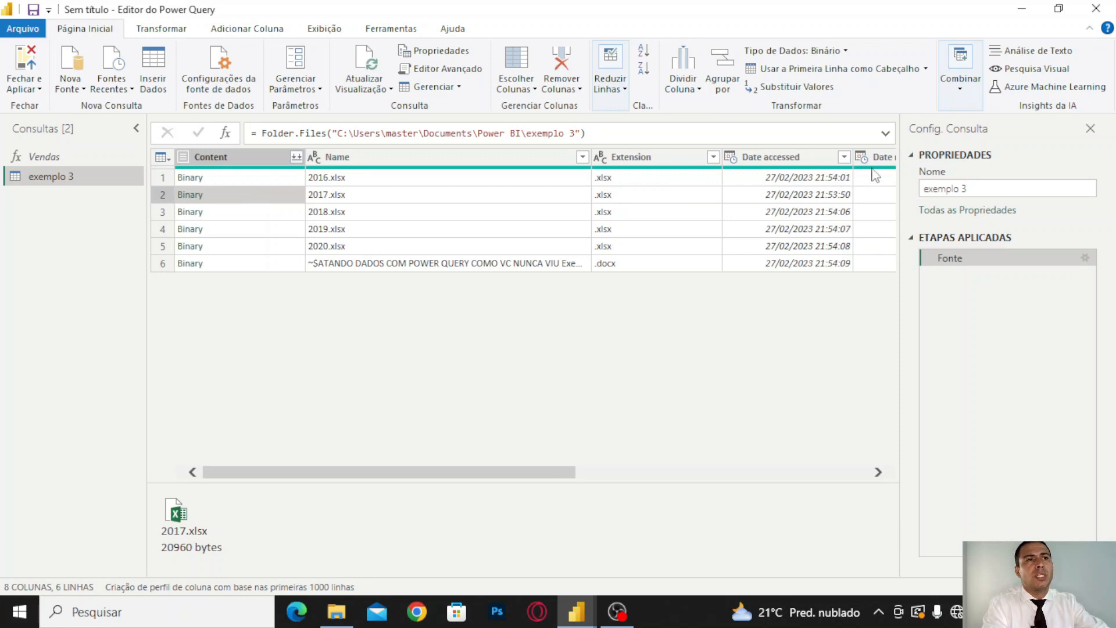
click(238, 163)
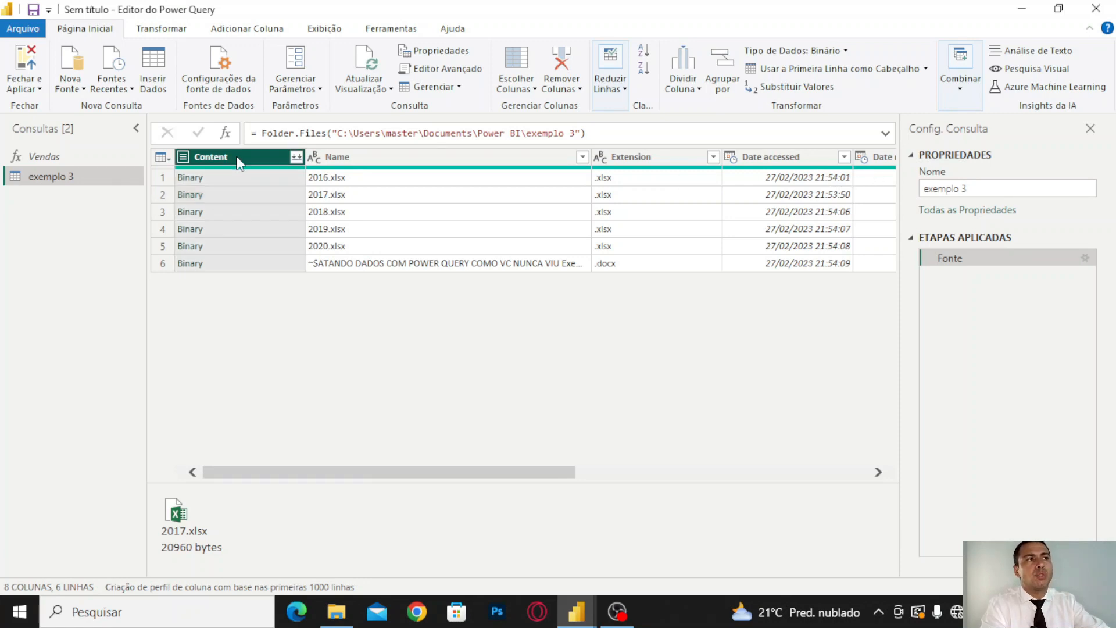
right_click(239, 163)
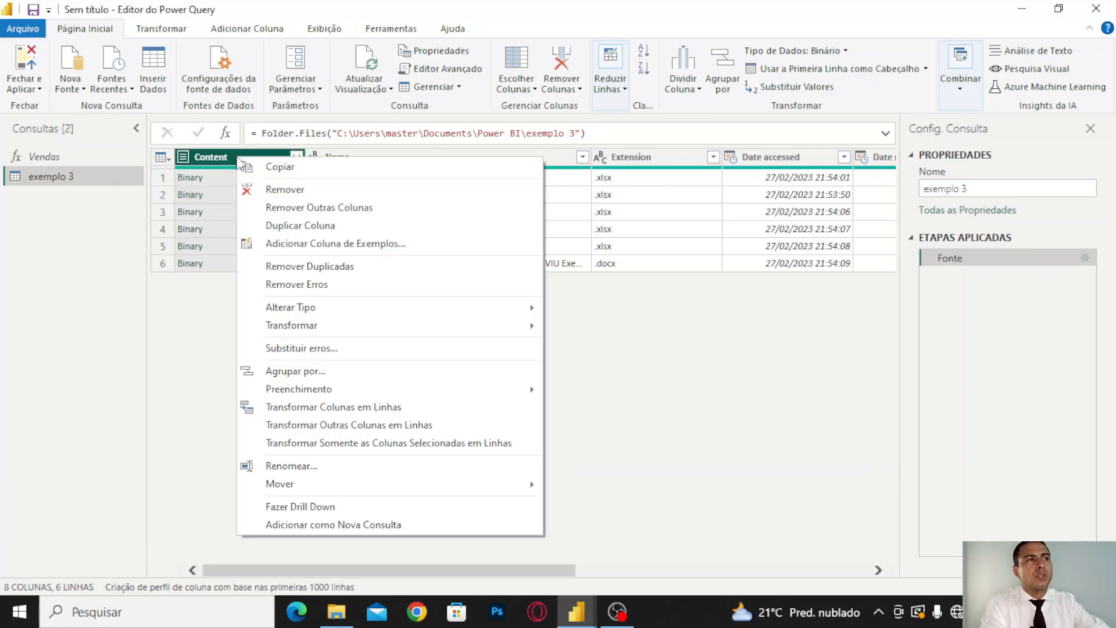
click(322, 209)
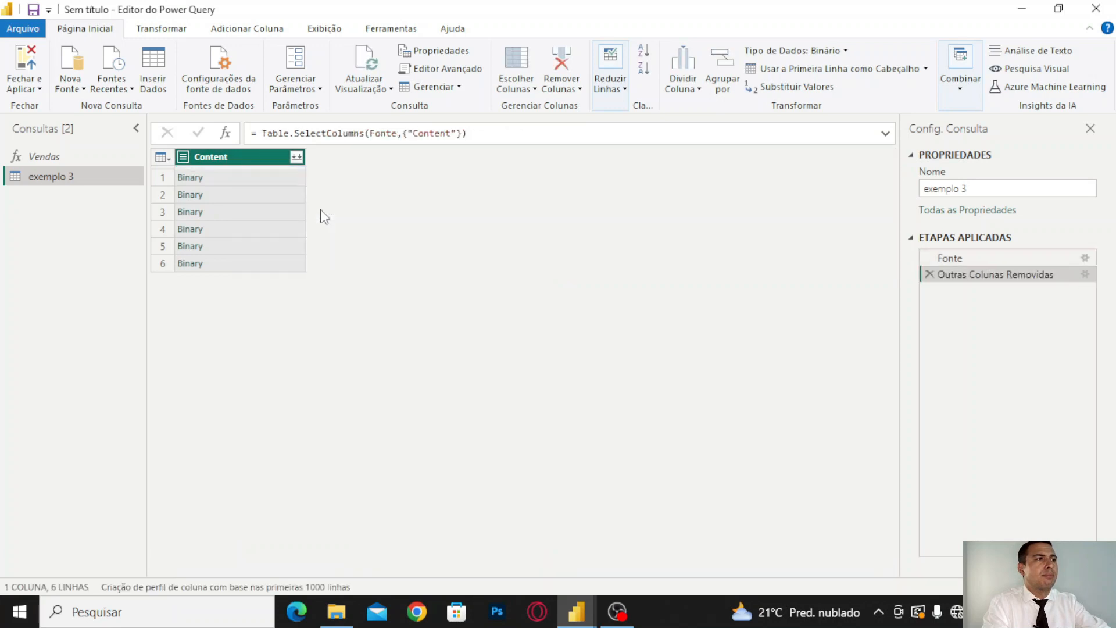
click(250, 176)
click(253, 202)
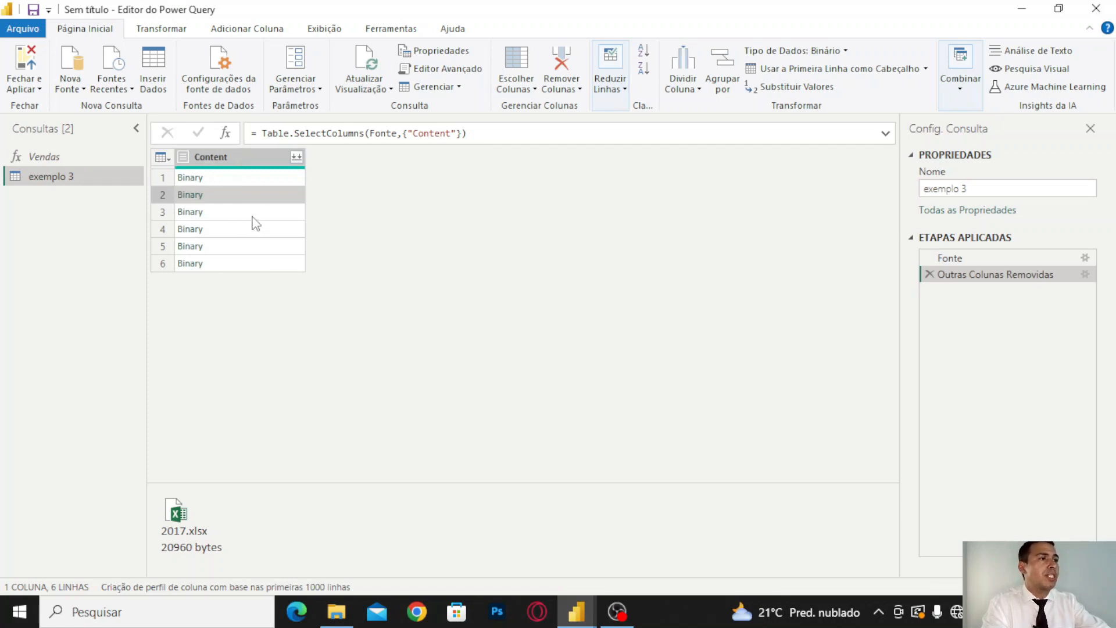
Invoke the custom function Vendas for each row, with Content as the fnvendas argument and Vendas as the new column name.
click(267, 32)
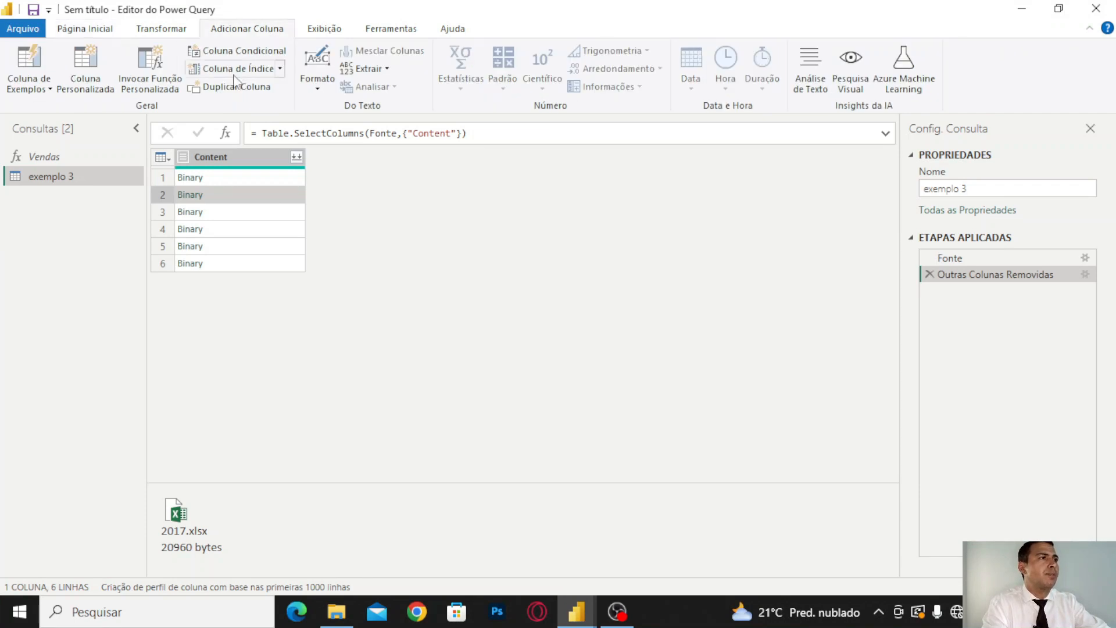
click(163, 76)
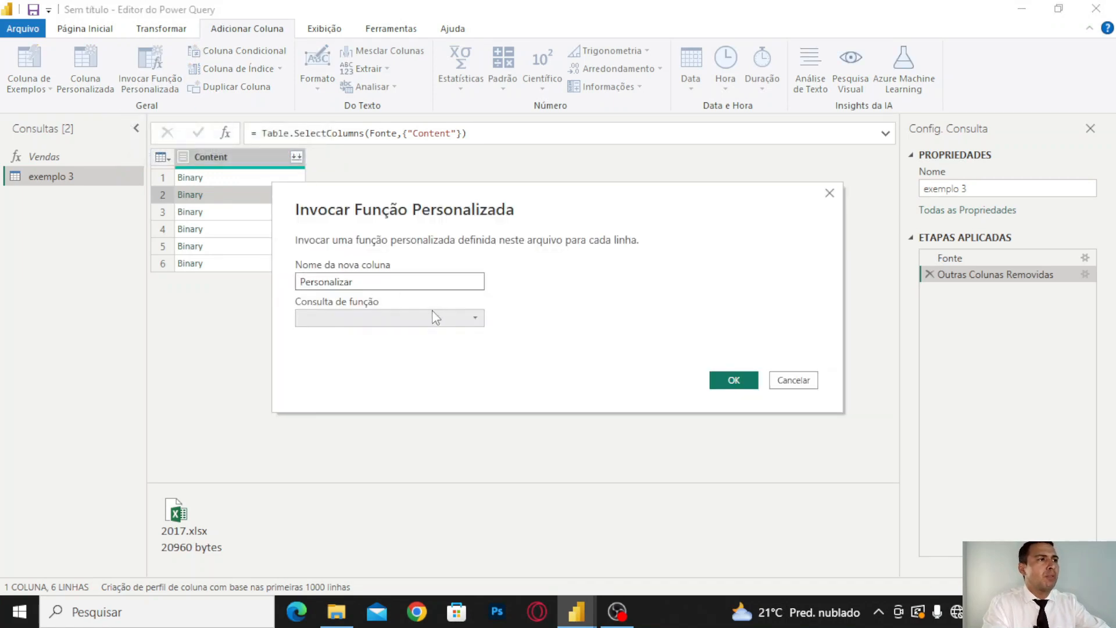
click(398, 320)
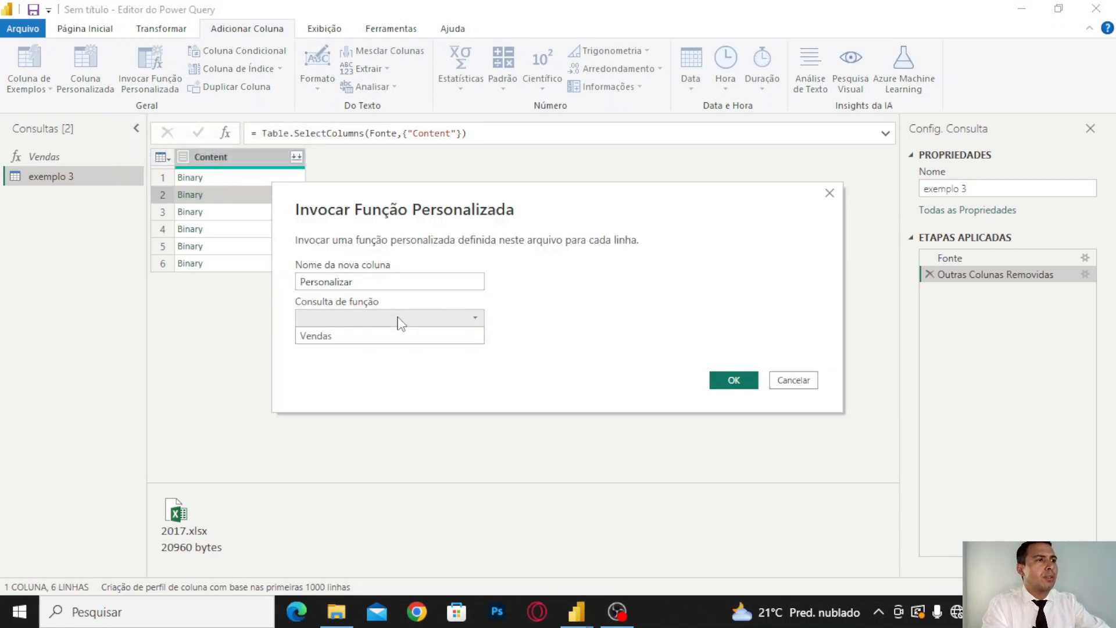
click(317, 336)
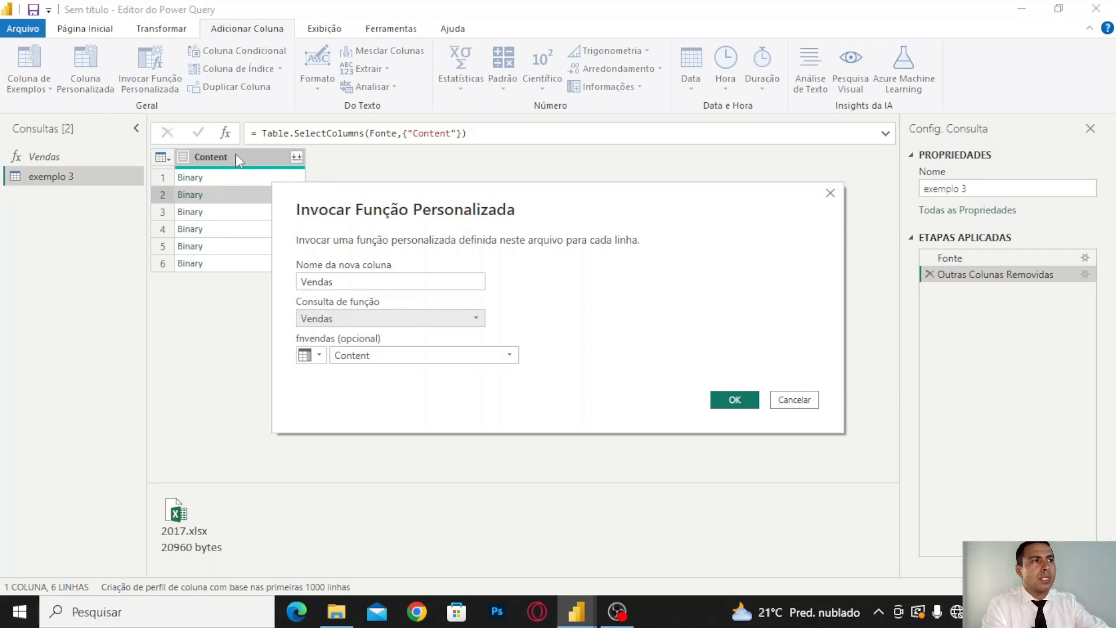
click(736, 400)
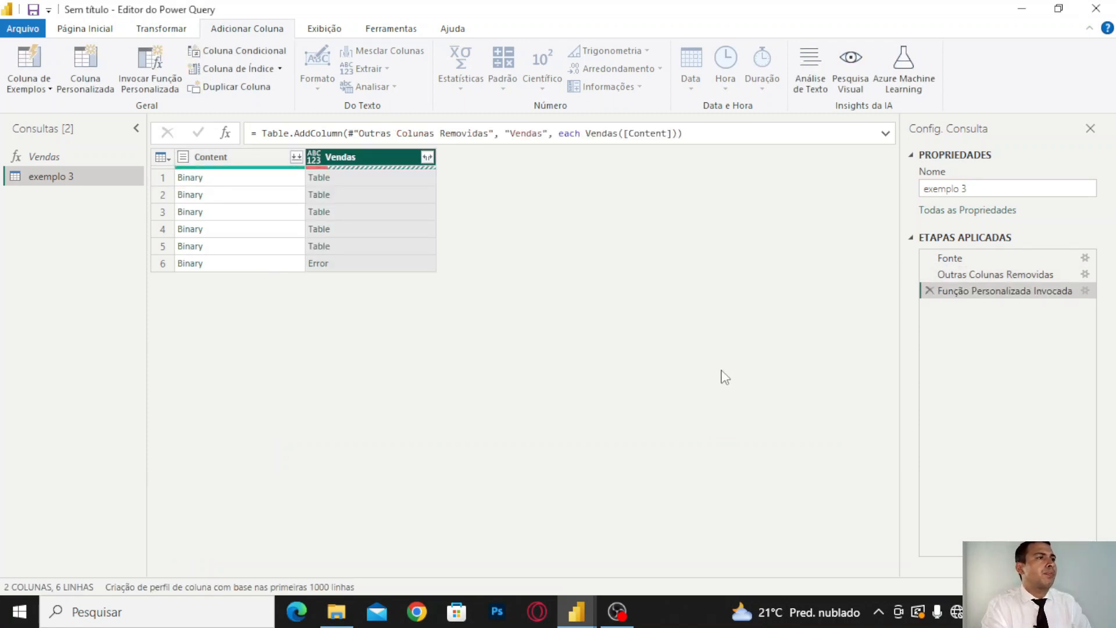
Preview the source workbook and the matching Vendas table for each of the first three rows of exemplo 3.
click(251, 186)
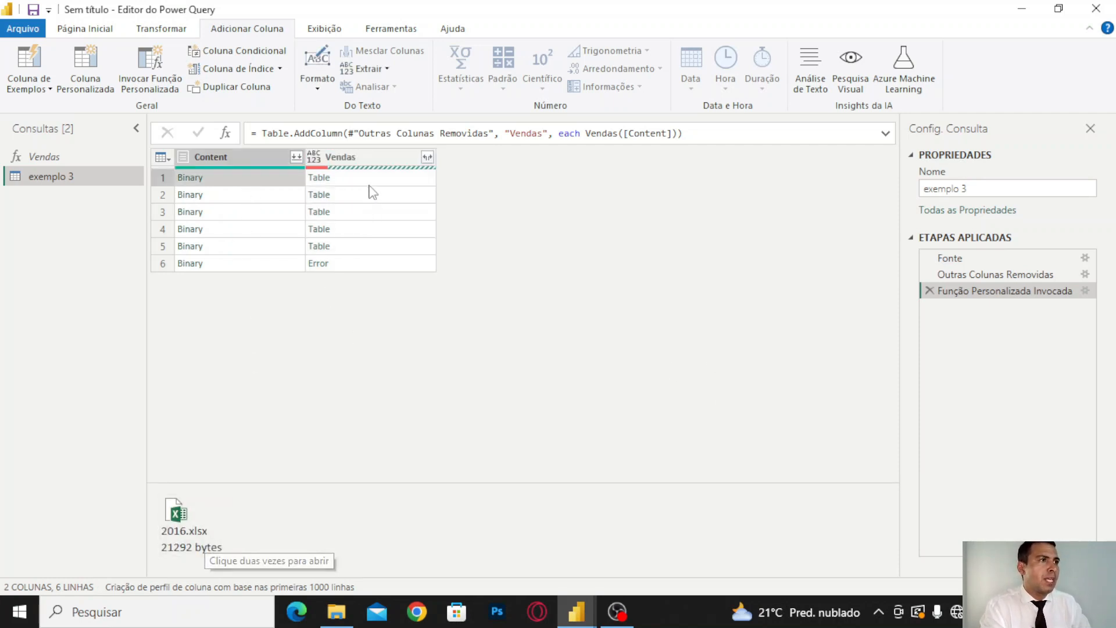
click(368, 186)
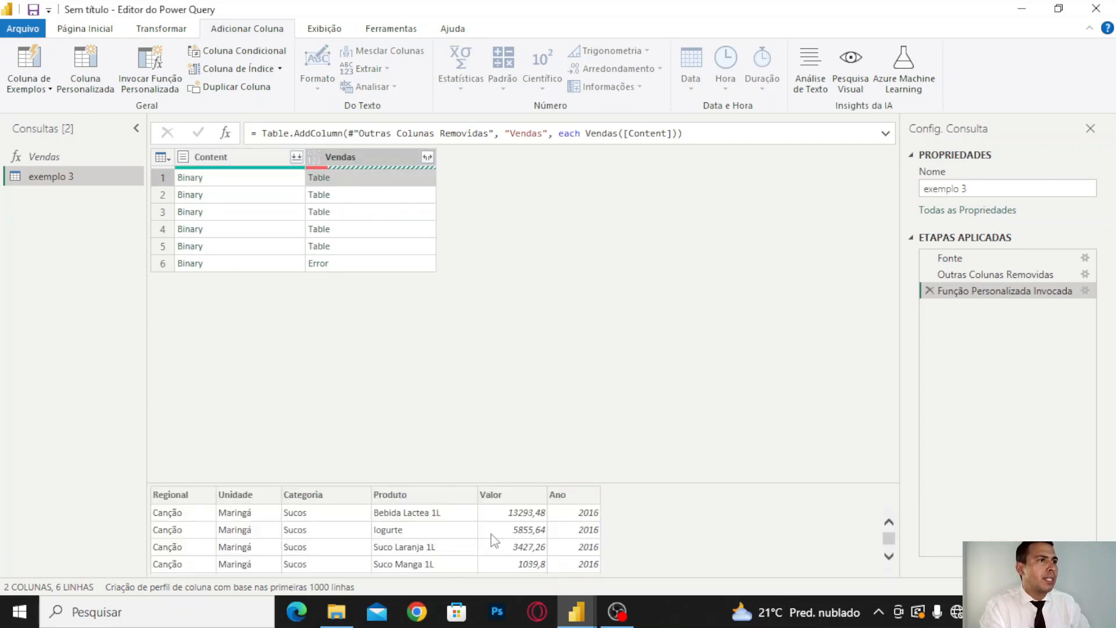
click(254, 197)
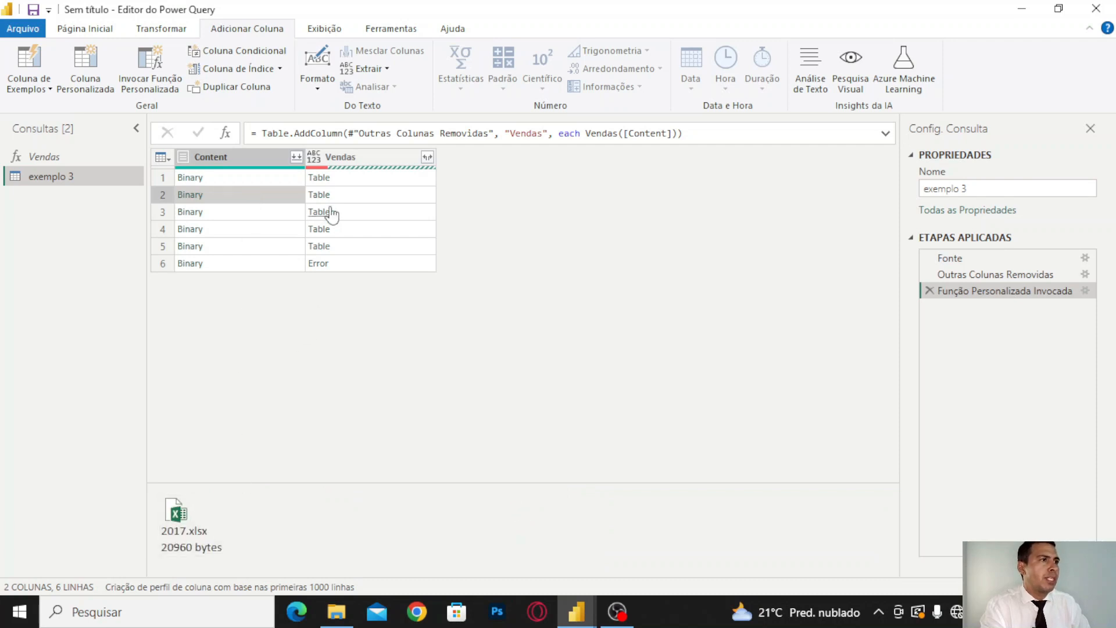
click(349, 198)
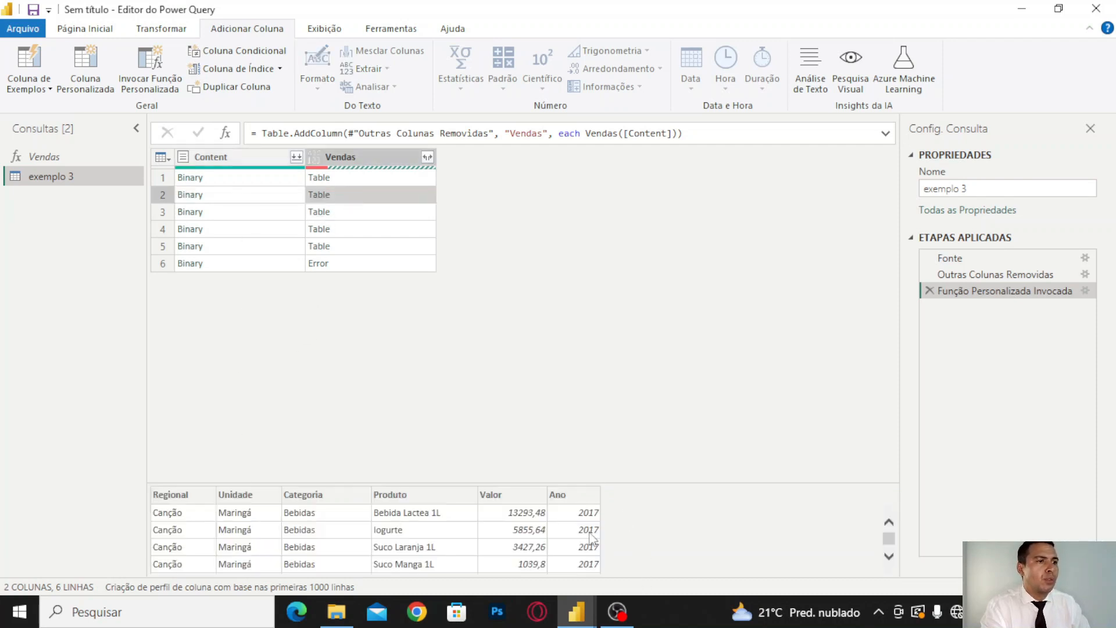
click(253, 216)
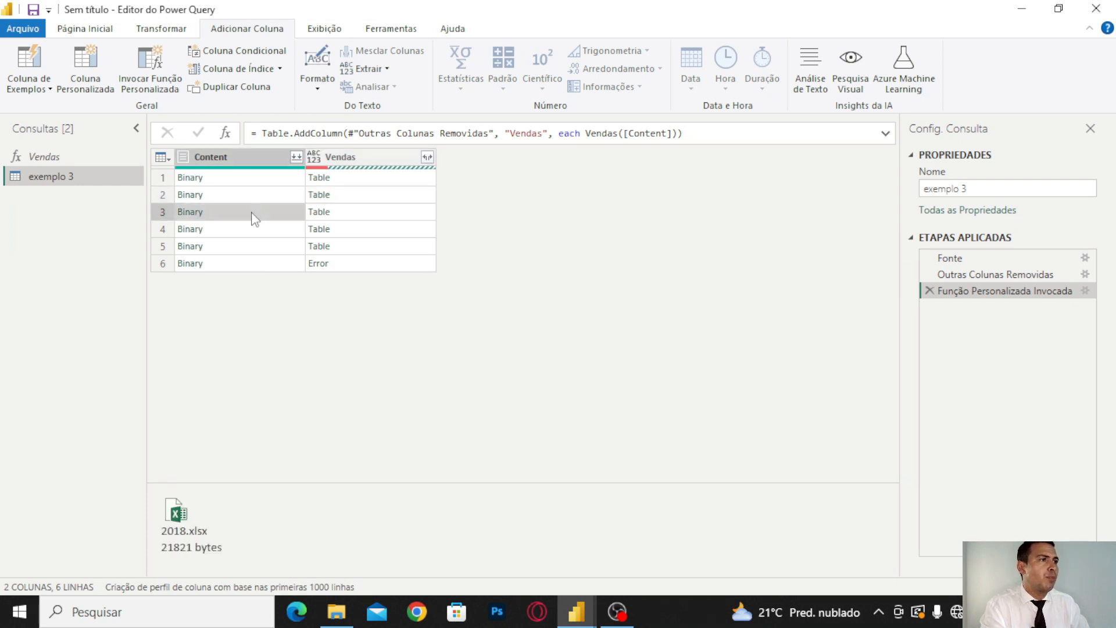
click(370, 218)
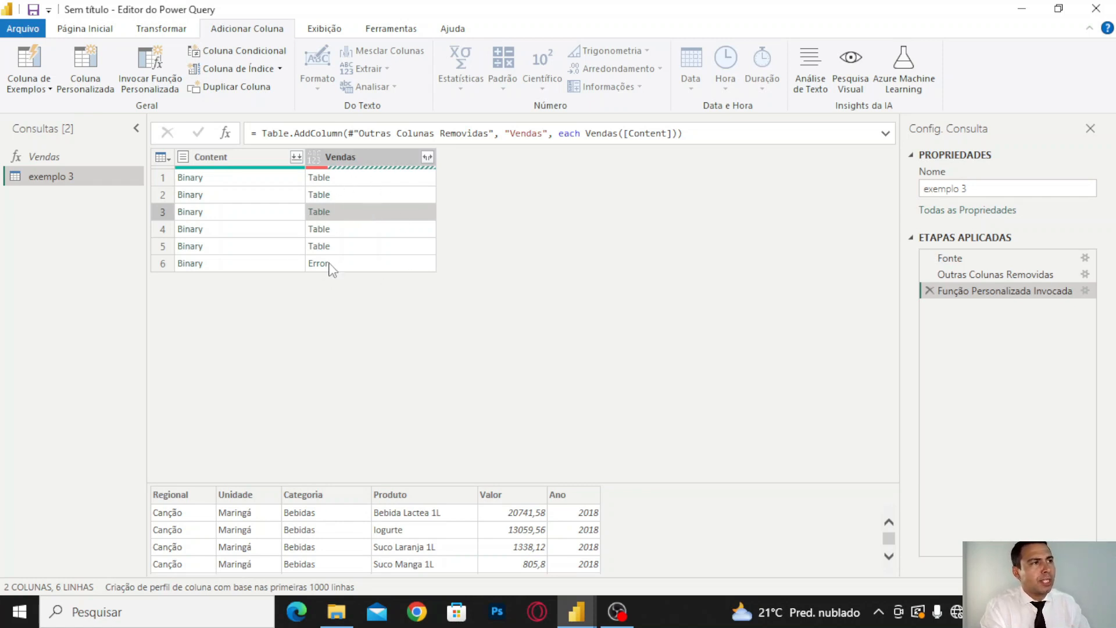
Remove the Content column from the exemplo 3 query and preview the Vendas tables in rows 1 to 5.
click(244, 163)
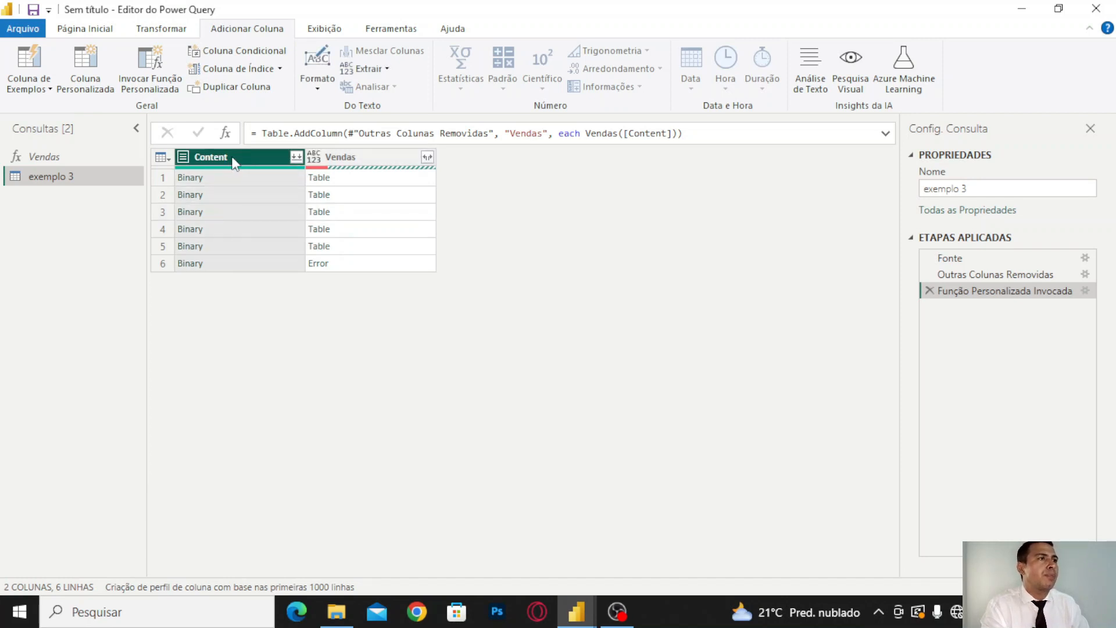
right_click(225, 163)
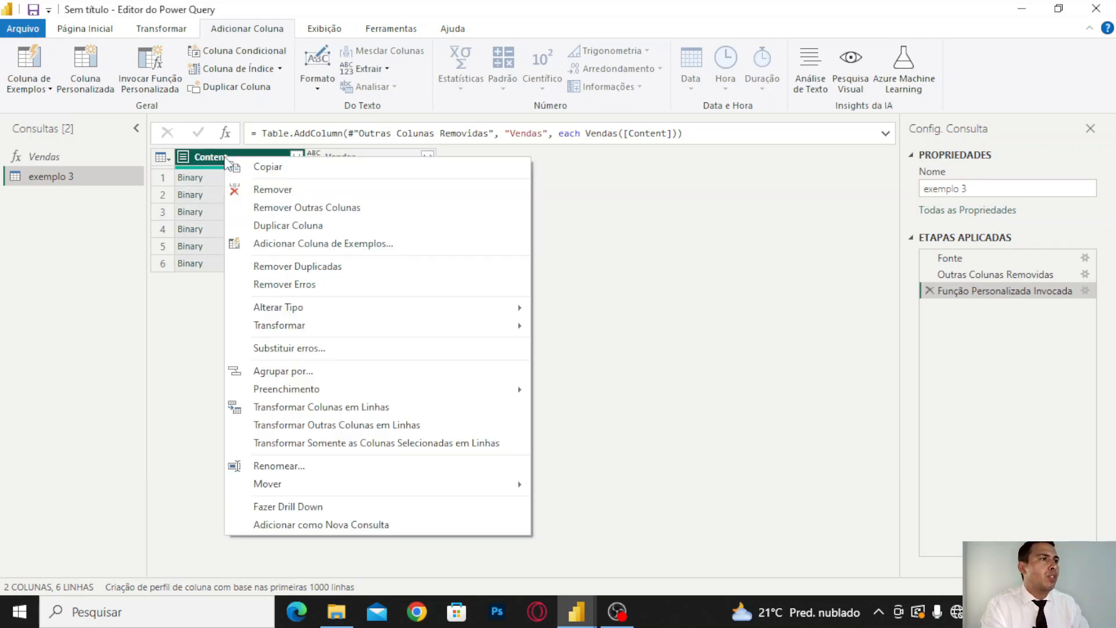
click(301, 194)
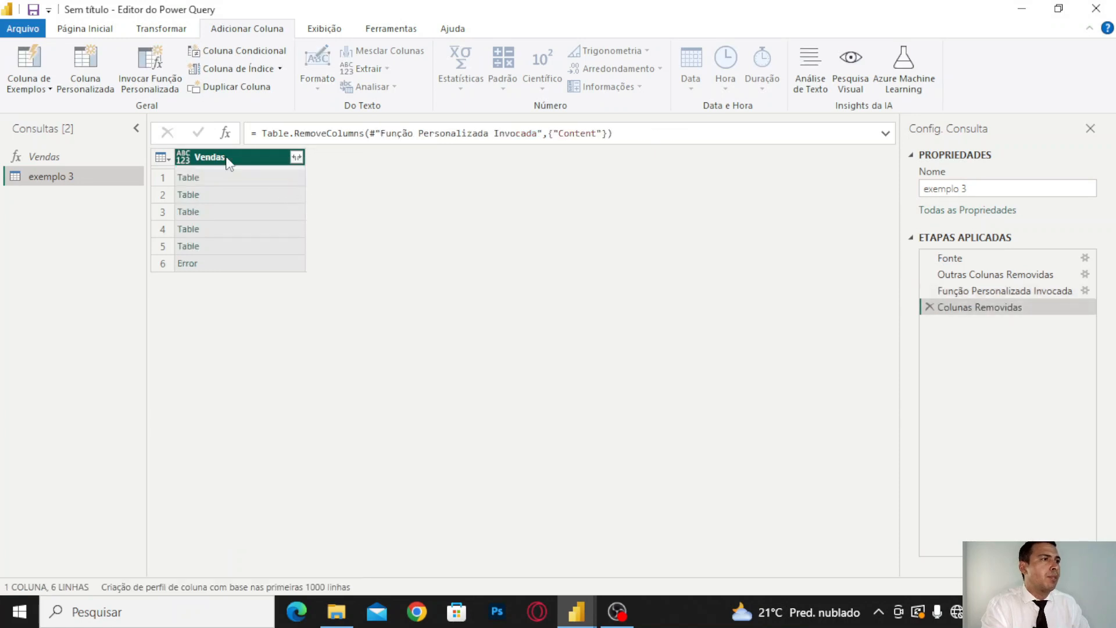
click(245, 183)
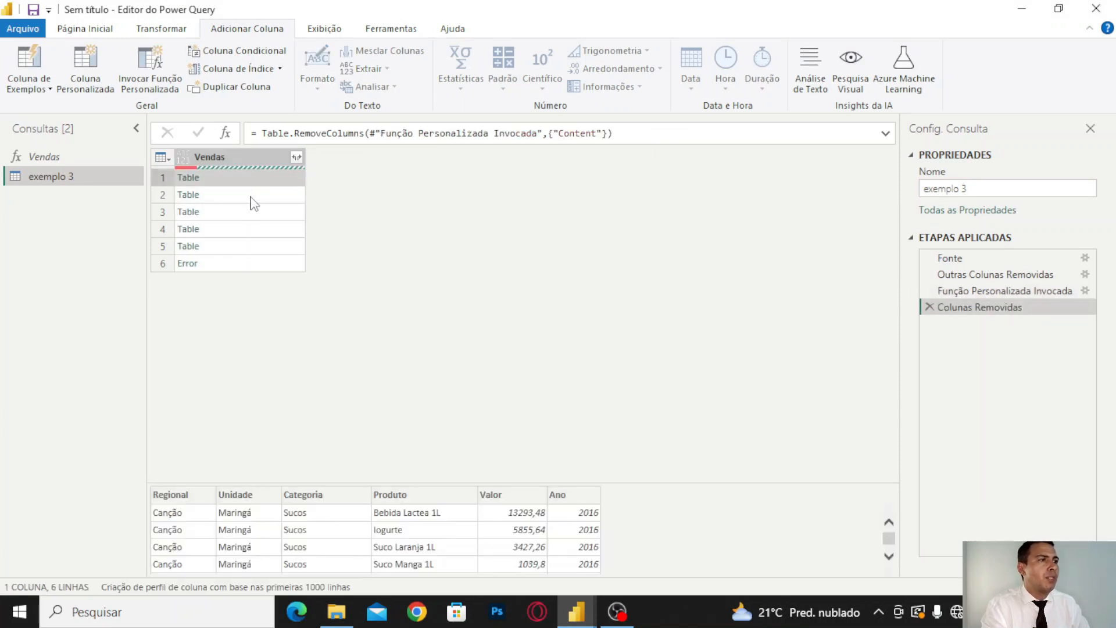
click(253, 200)
click(253, 214)
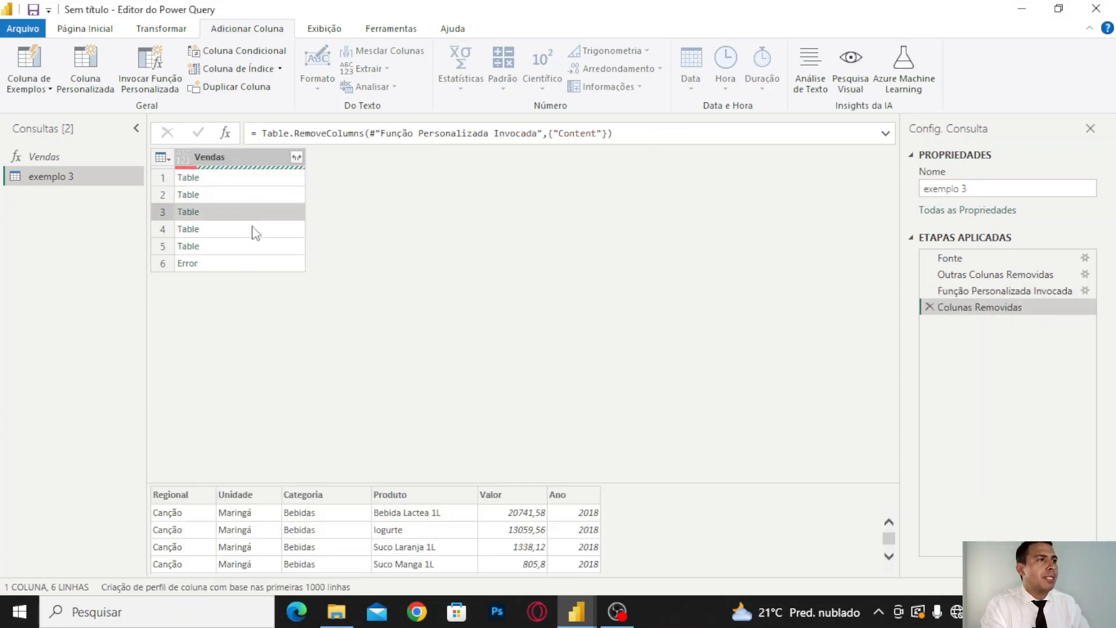
click(256, 233)
click(251, 250)
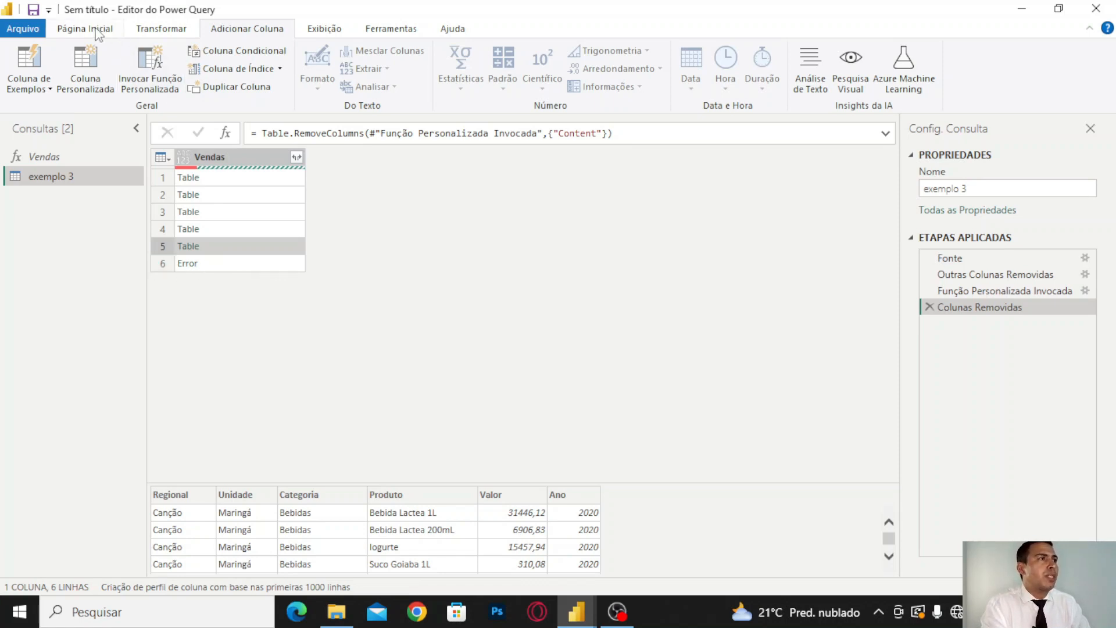
Remove 1 bottom row from the exemplo 3 query with Remover Linhas Inferiores.
click(100, 31)
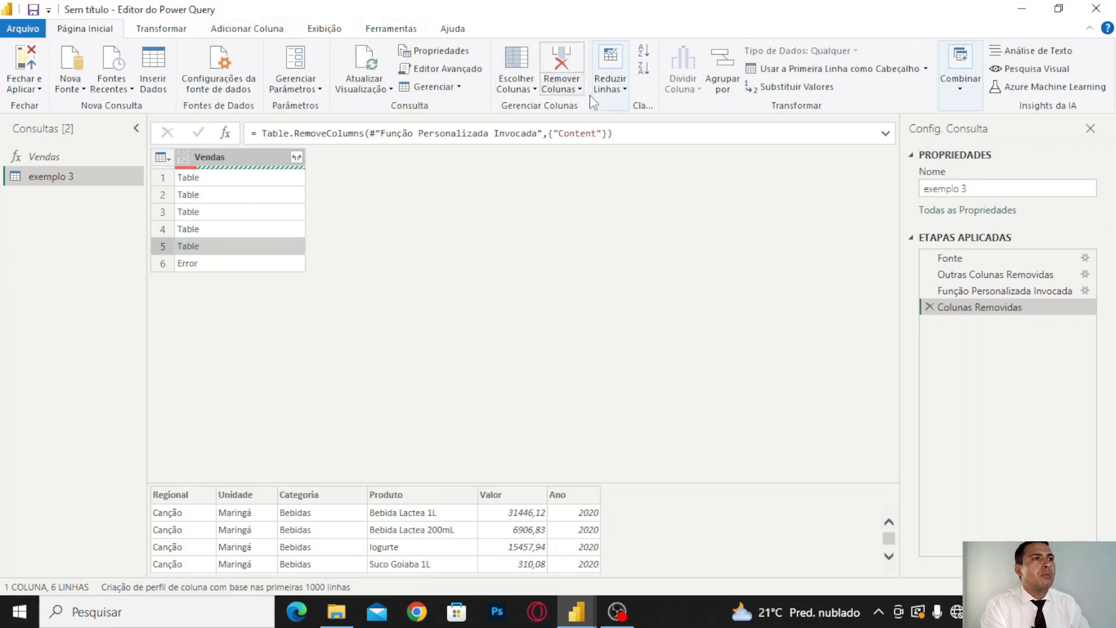
click(618, 90)
click(666, 159)
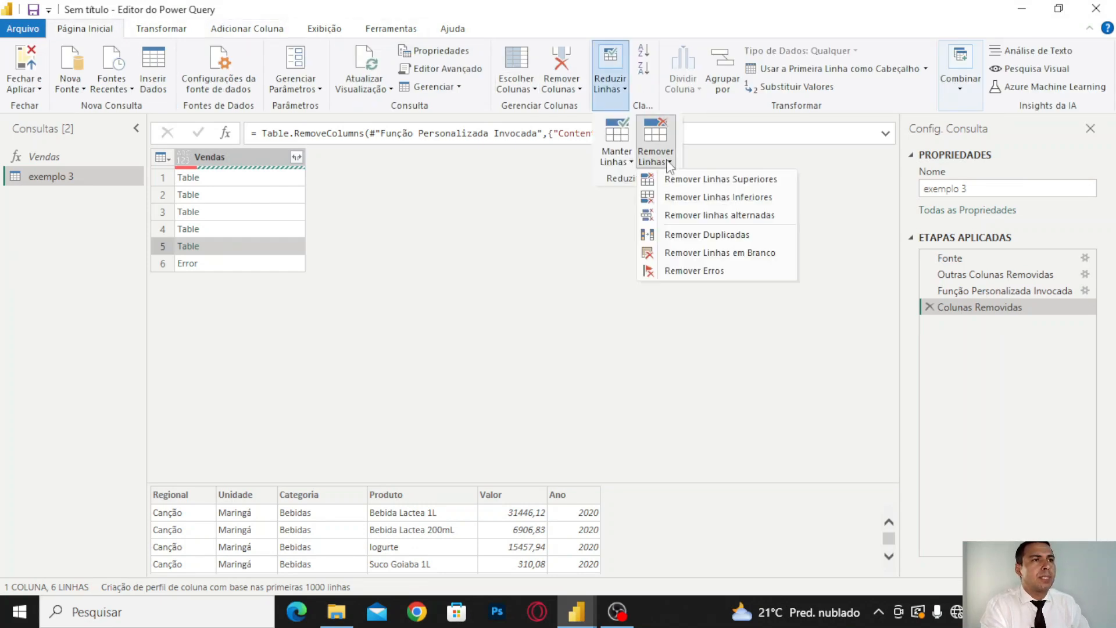
click(722, 198)
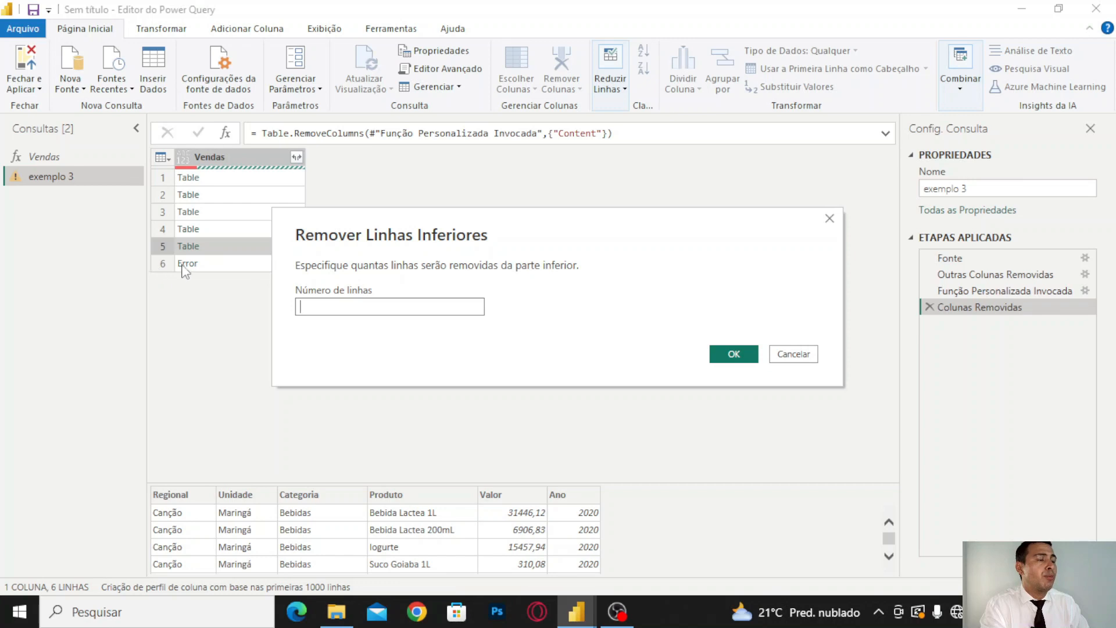
text(1)
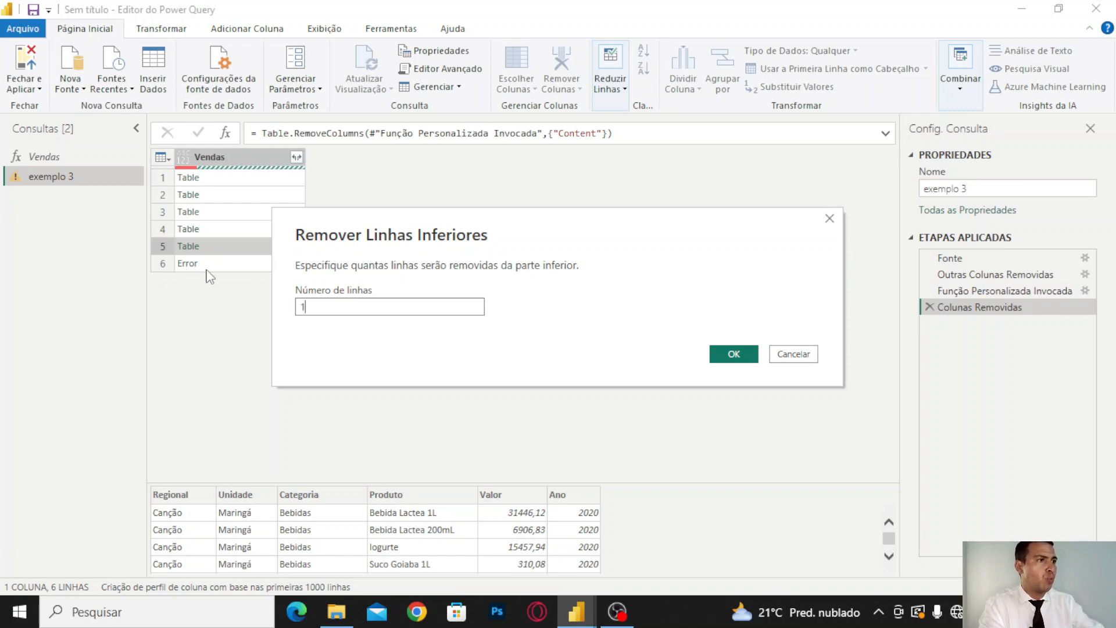
click(734, 356)
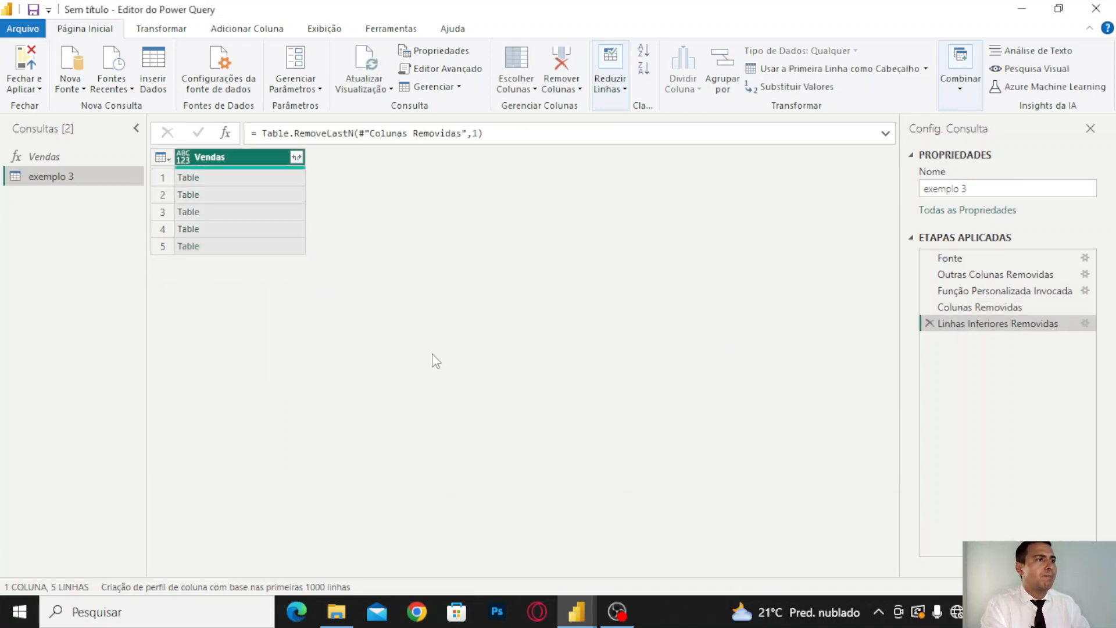
Expand the Vendas column into all its fields, Regional through Ano, loading the full field list and keeping the original column name as prefix.
click(235, 194)
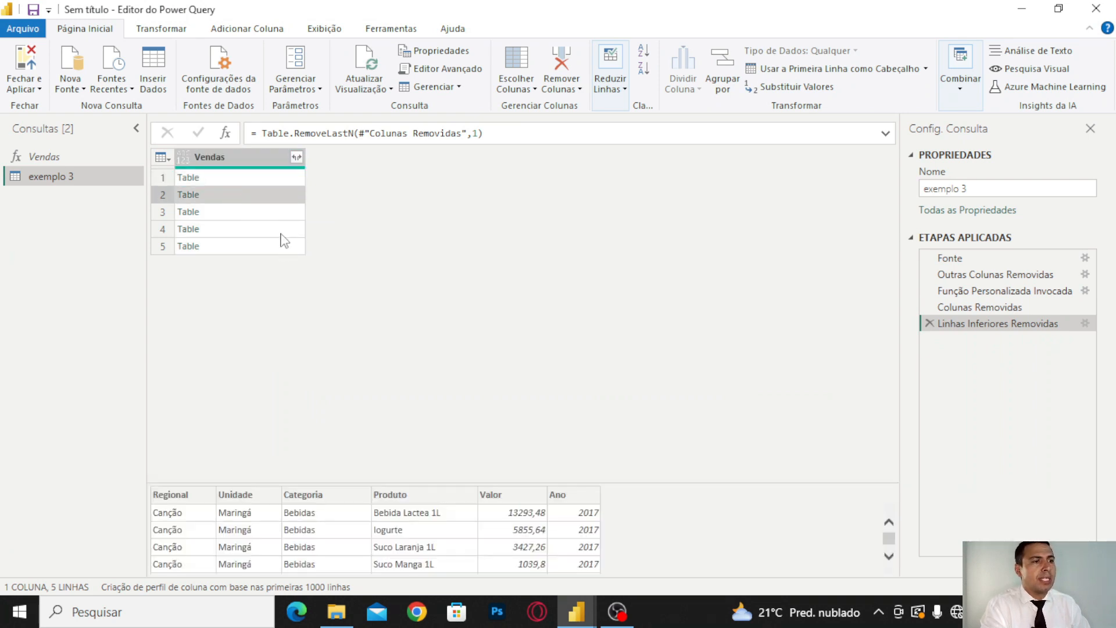
click(219, 213)
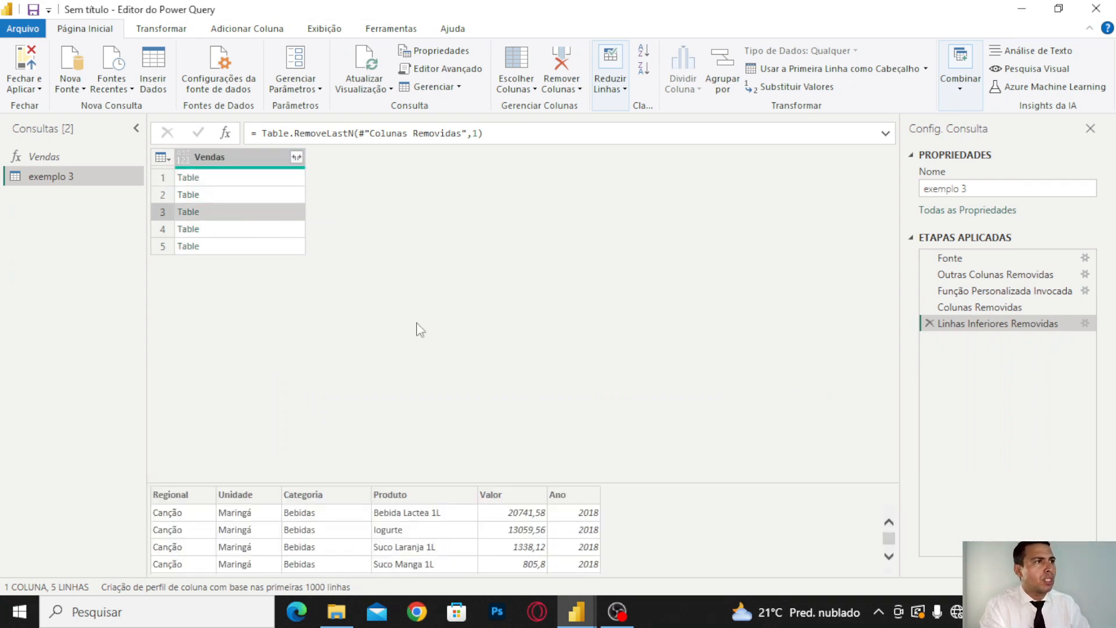
click(297, 157)
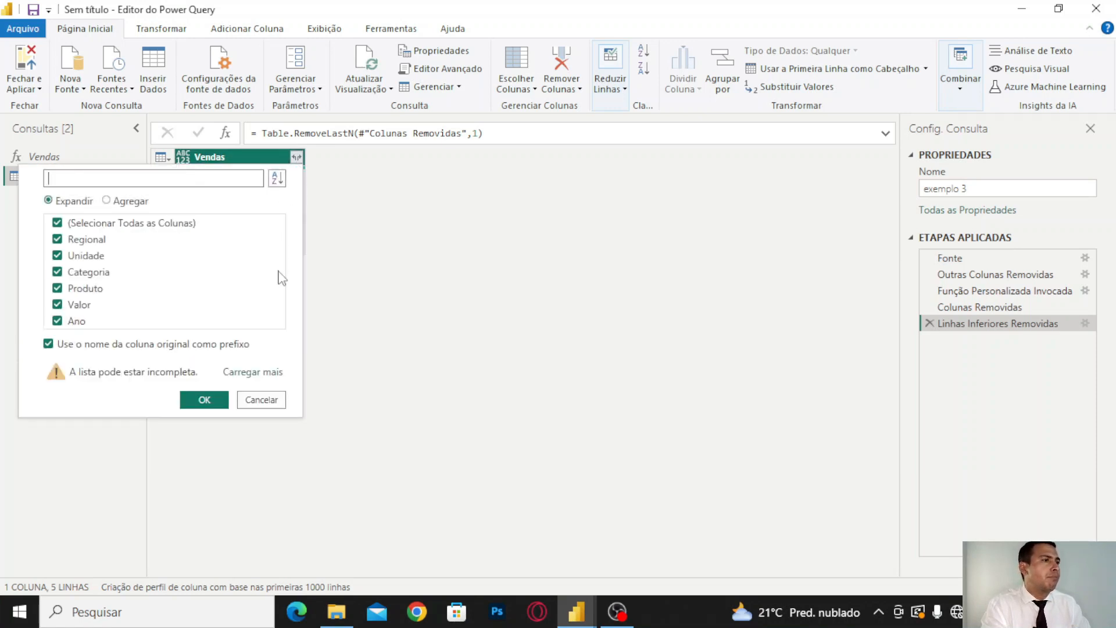
click(253, 372)
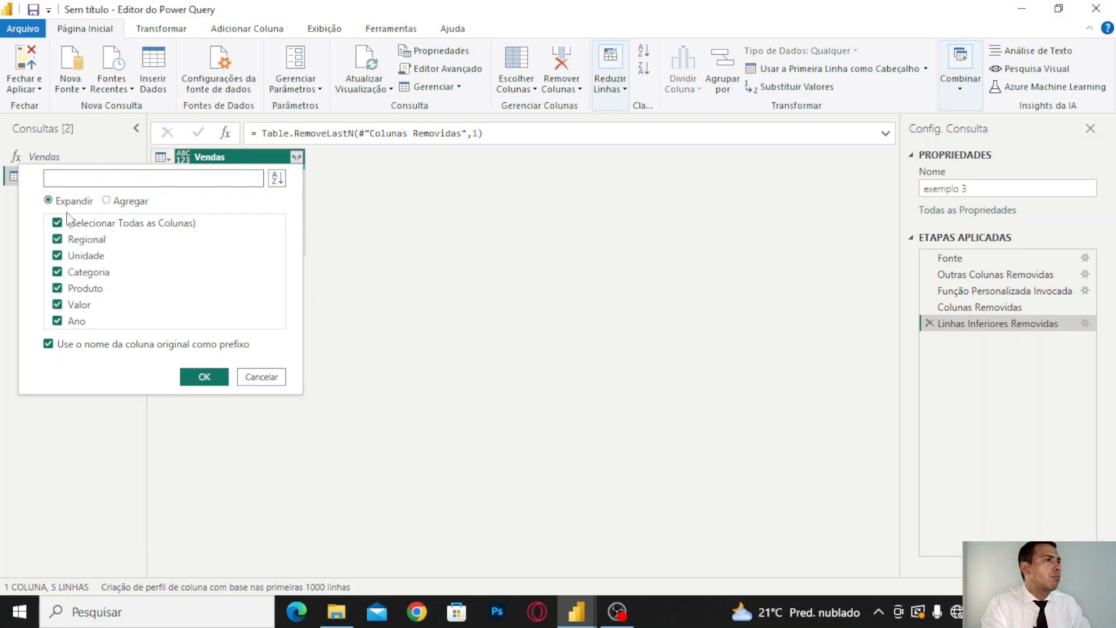
click(214, 381)
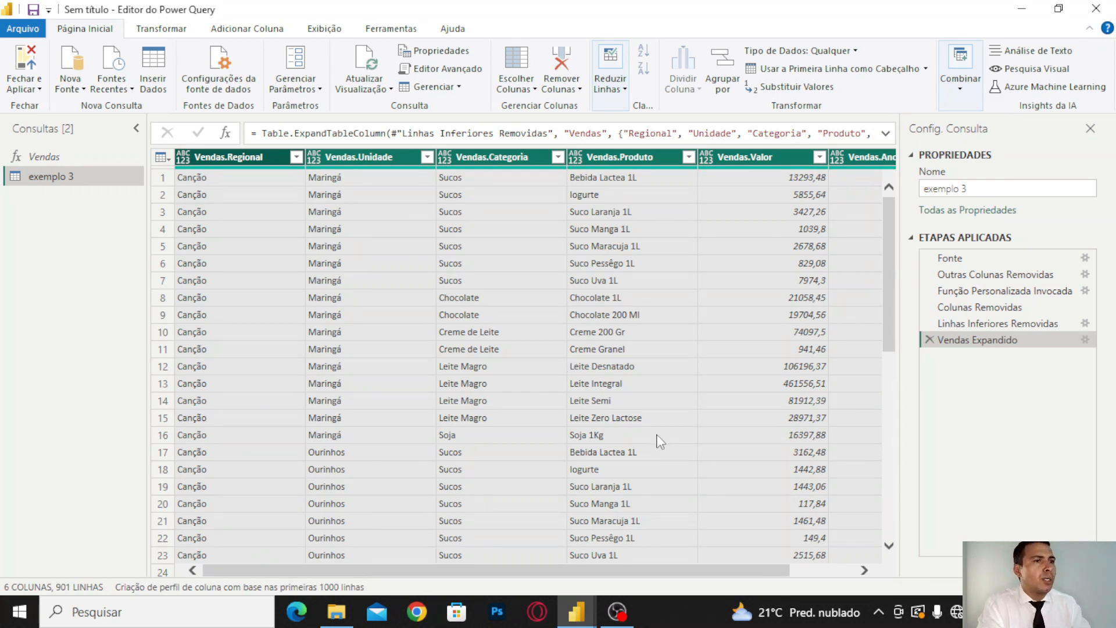
Examine the expanded rows down the table, checking the years in the Vendas.Ano column.
drag(623, 570, 729, 584)
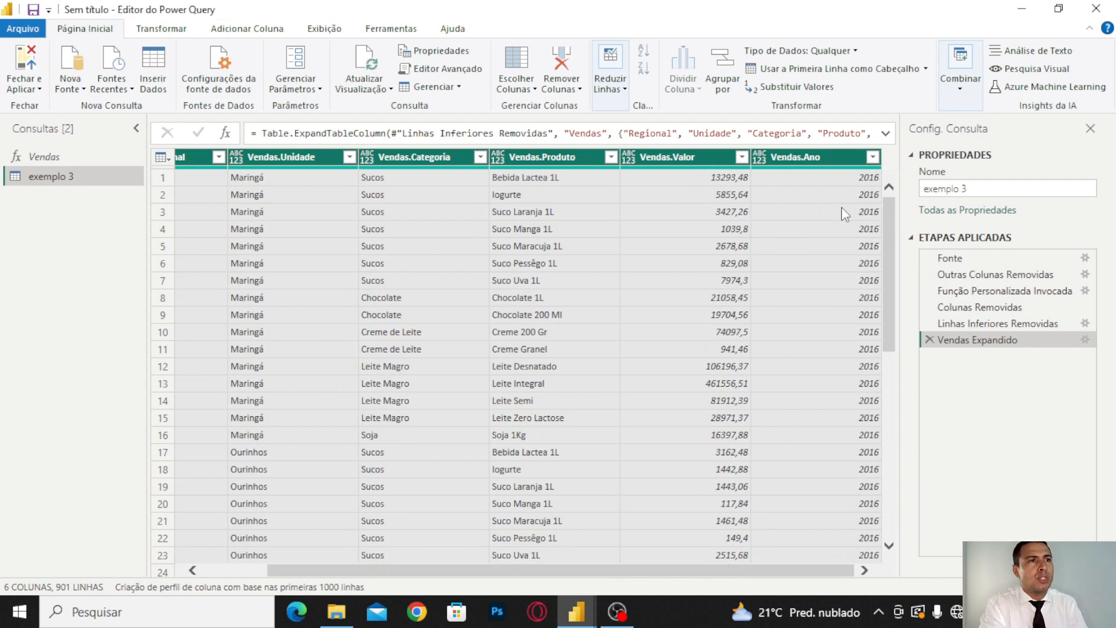
drag(888, 259, 895, 535)
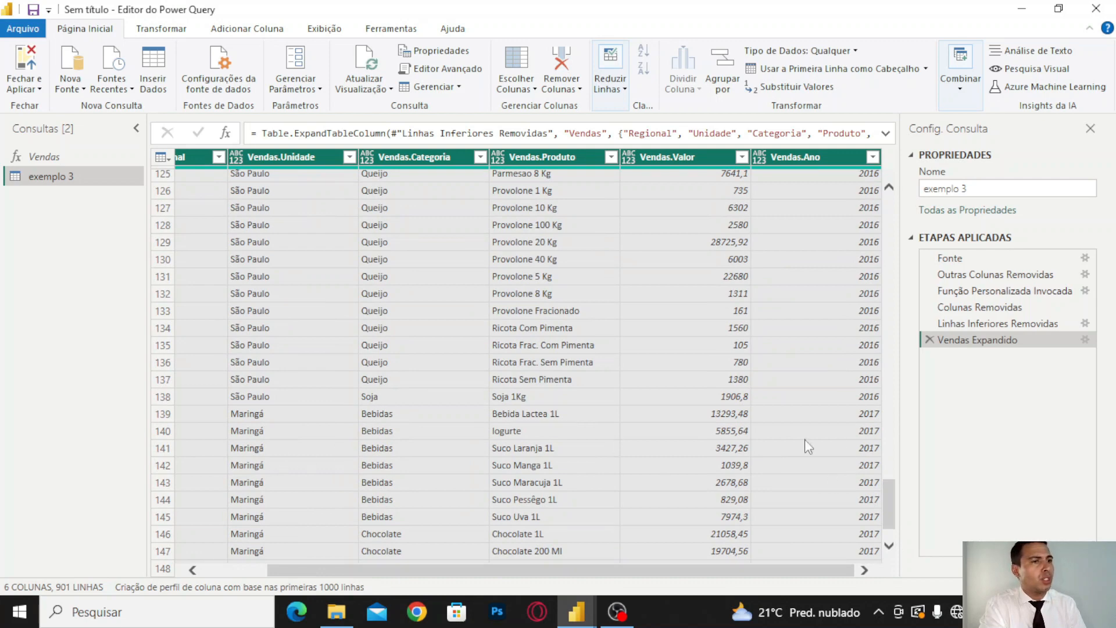
scroll(734, 368, down, 4)
scroll(732, 371, down, 8)
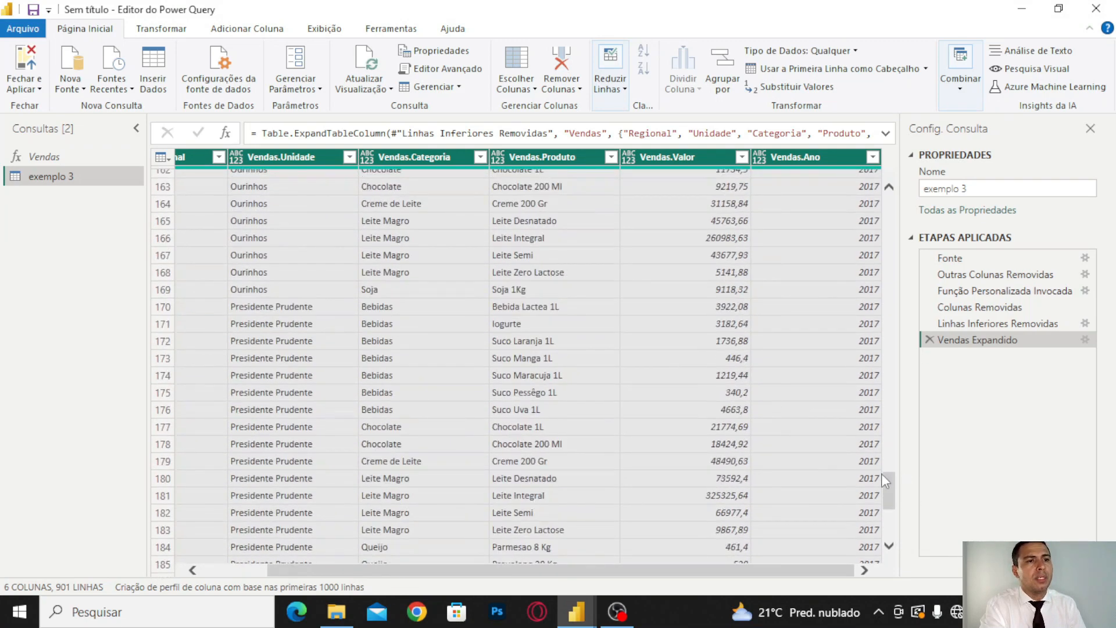
drag(889, 483, 893, 532)
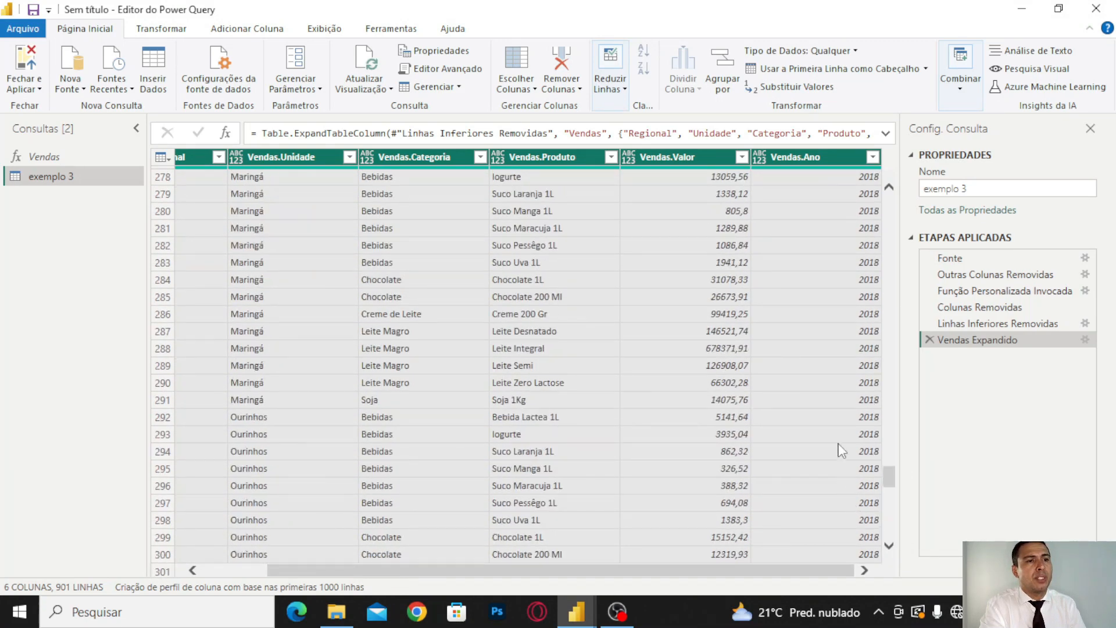
scroll(829, 446, down, 8)
scroll(810, 446, down, 20)
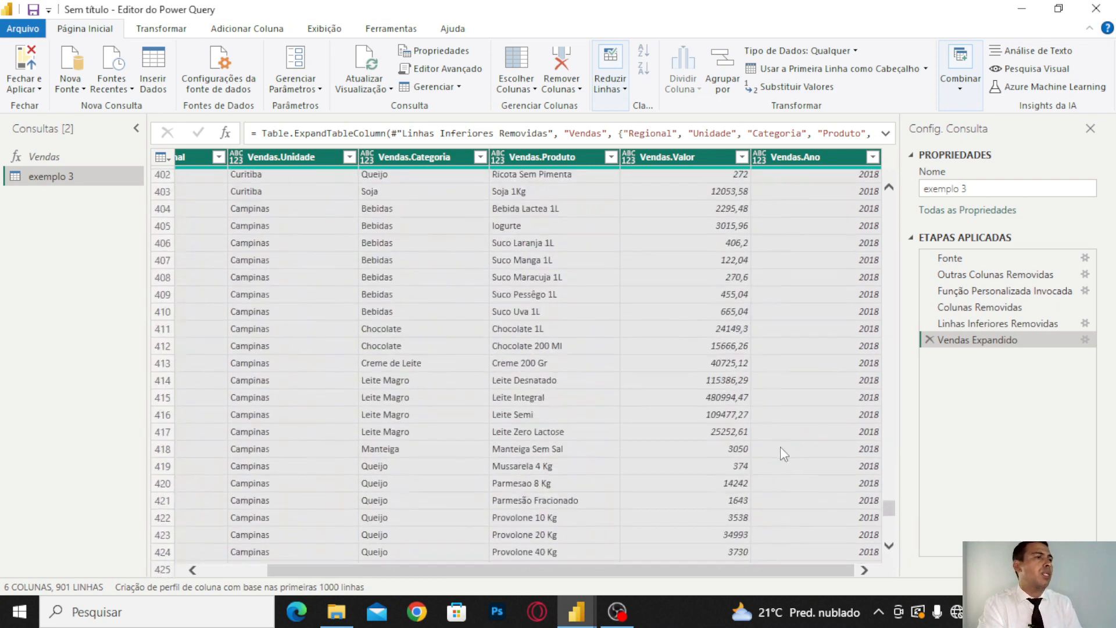
scroll(781, 459, down, 20)
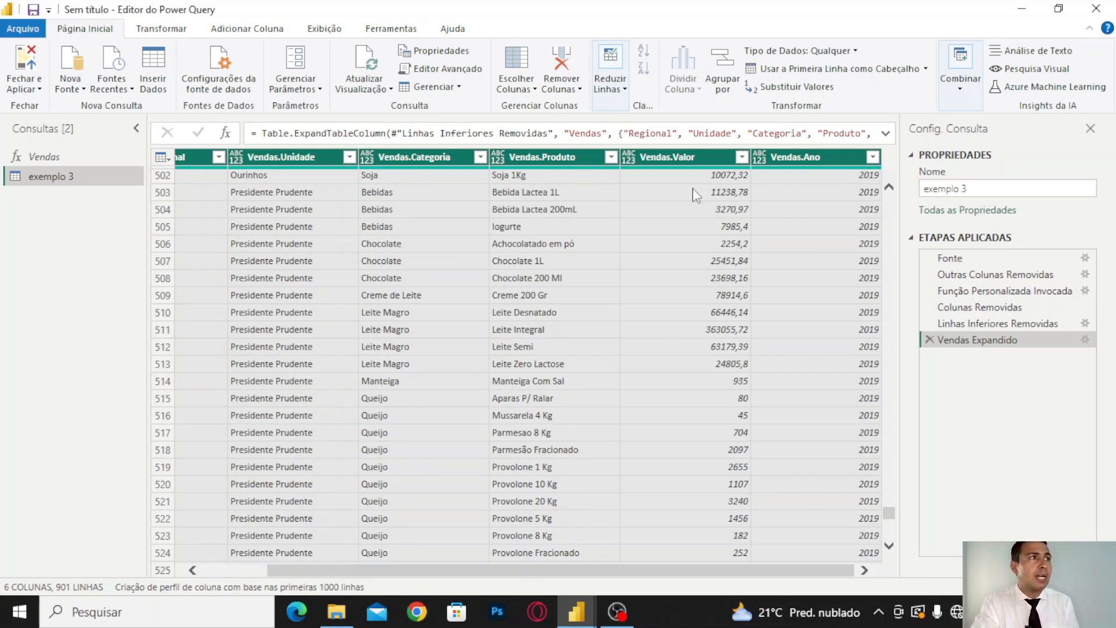
Save the project as modelo in the exemplo 3 folder as a .pbix file and apply the pending query changes.
click(31, 32)
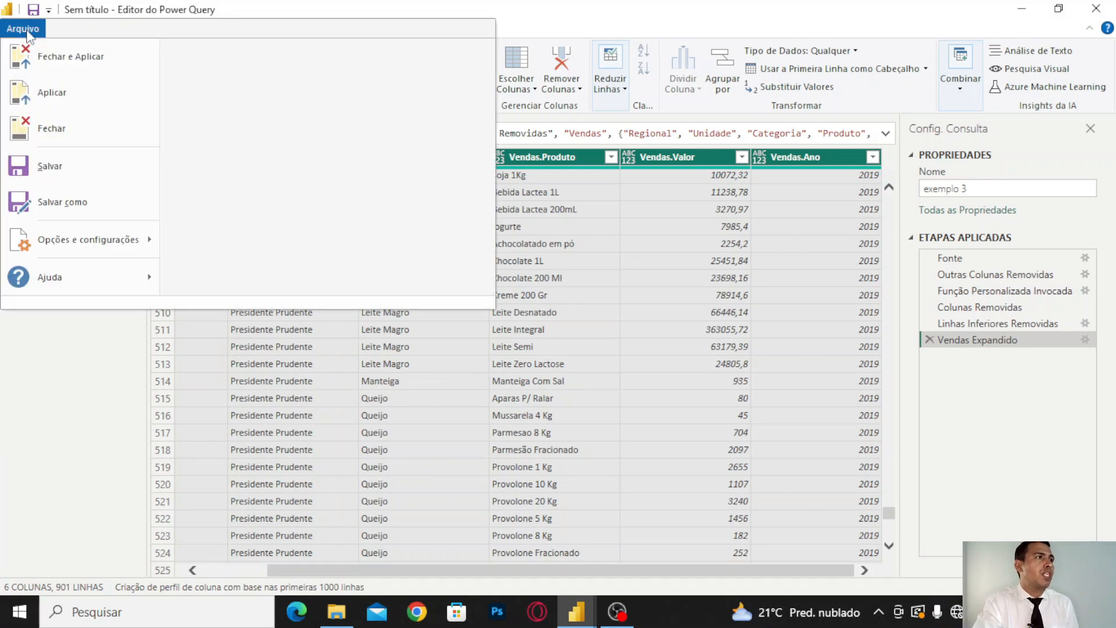
click(89, 204)
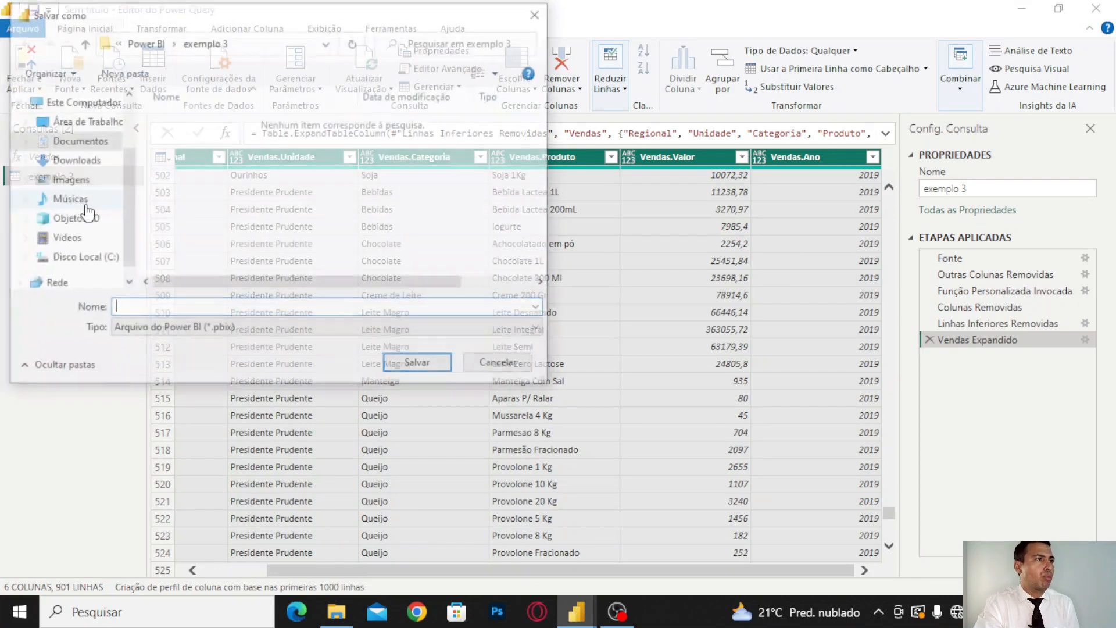
text(modelo)
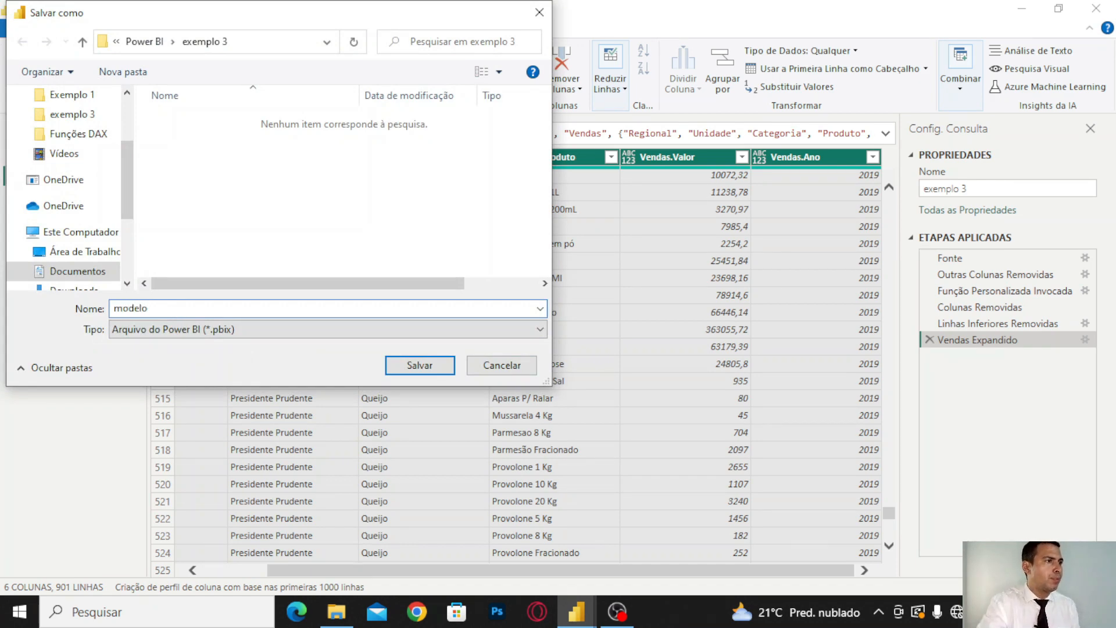
click(445, 365)
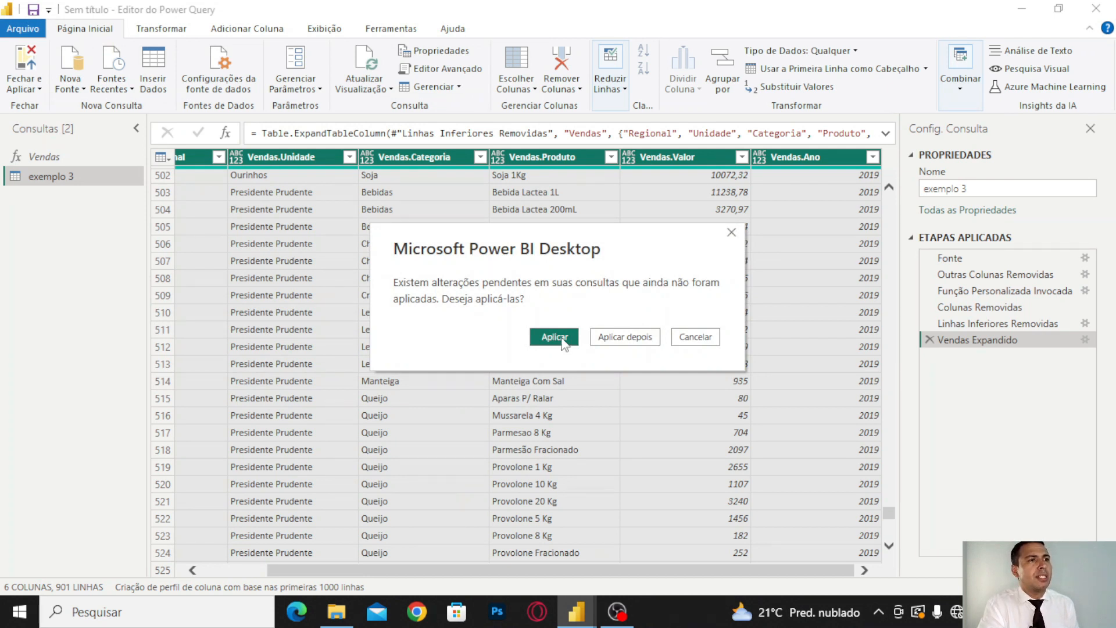
click(554, 337)
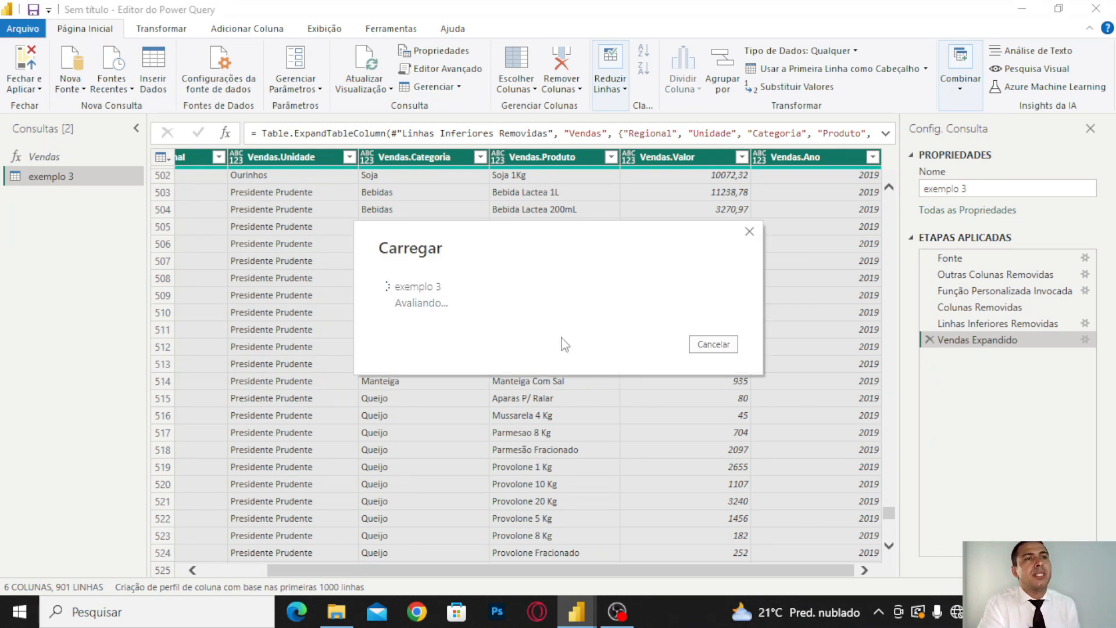